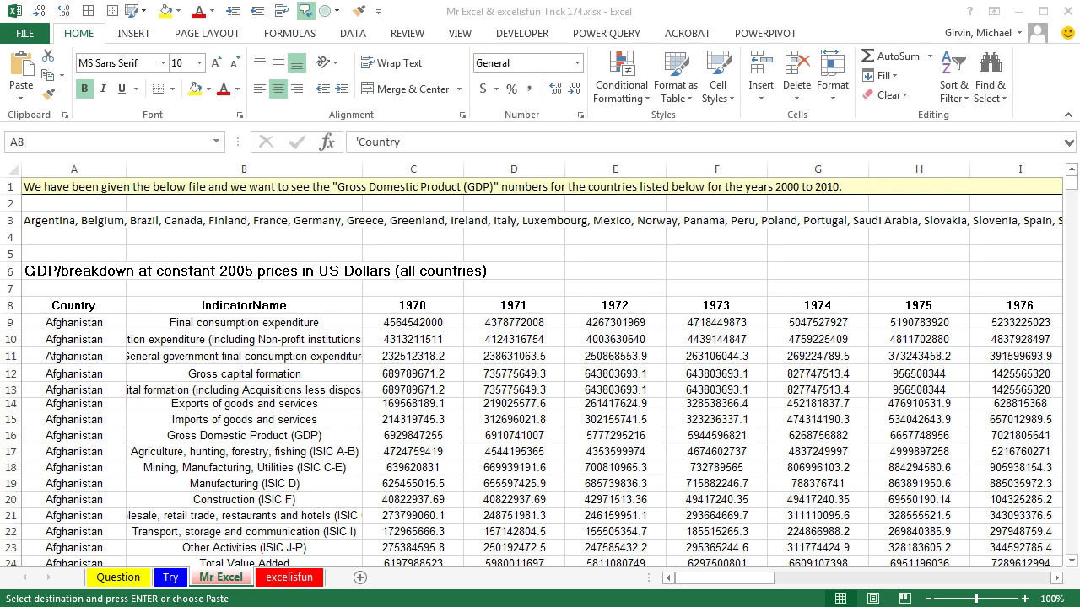
# Browse the GDP data table and select the cell holding the comma-separated country list
pyautogui.press('Escape')
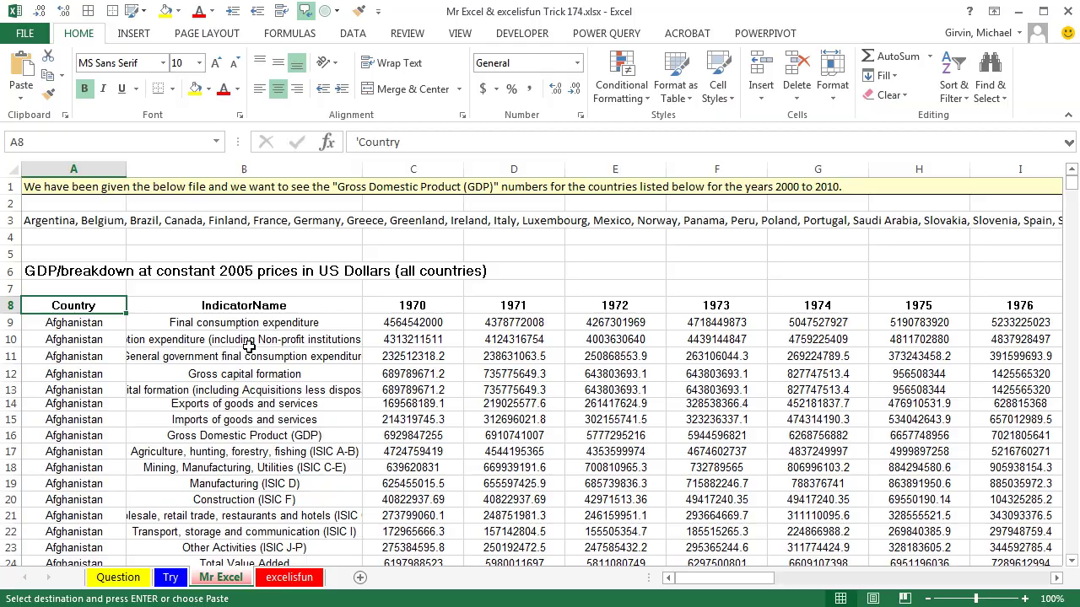
pyautogui.press('Right')
pyautogui.press('Down')
pyautogui.press('Down')
pyautogui.press('Down')
pyautogui.press('Down')
pyautogui.press('Down')
pyautogui.press('Down')
pyautogui.press('Down')
pyautogui.press('Down')
pyautogui.press('Down')
pyautogui.press('Down')
pyautogui.press('Down')
pyautogui.press('Down')
pyautogui.press('Down')
pyautogui.press('Down')
pyautogui.press('Down')
pyautogui.press('Down')
pyautogui.press('Down')
pyautogui.press('Down')
pyautogui.press('Down')
pyautogui.press('Down')
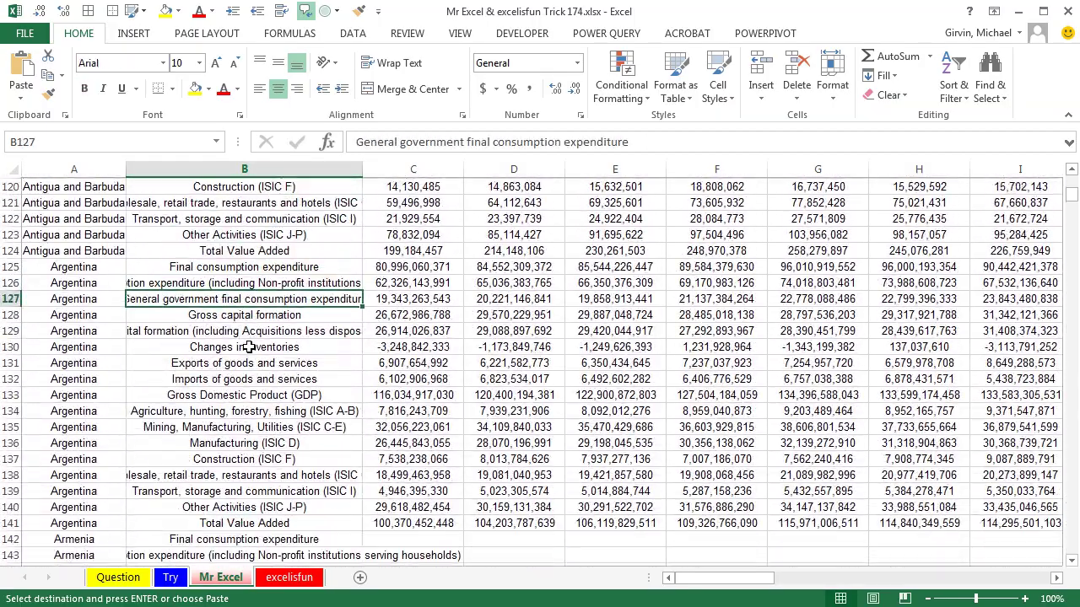
pyautogui.hotkey('ctrl', 'Up')
pyautogui.press('Right')
pyautogui.hotkey('ctrl', 'Right')
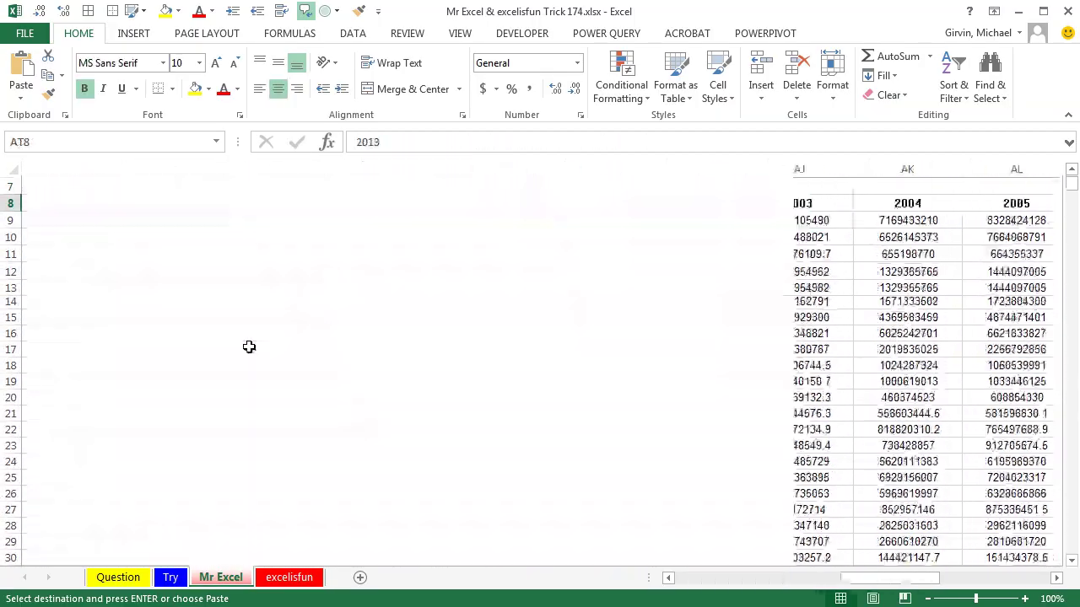
pyautogui.press('Home')
pyautogui.hotkey('ctrl', 'Up')
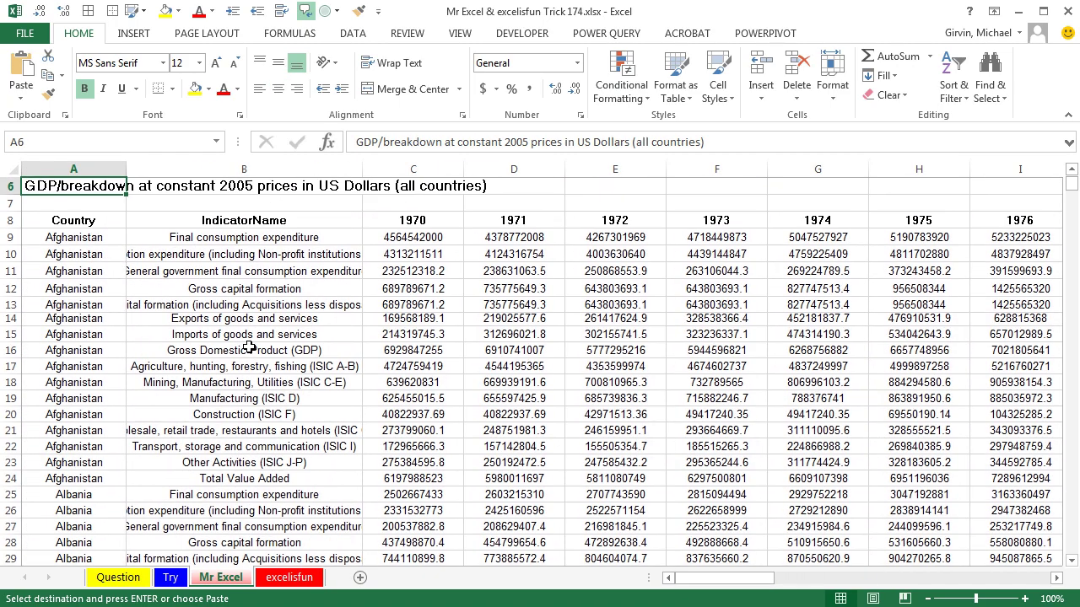
pyautogui.hotkey('ctrl', 'Home')
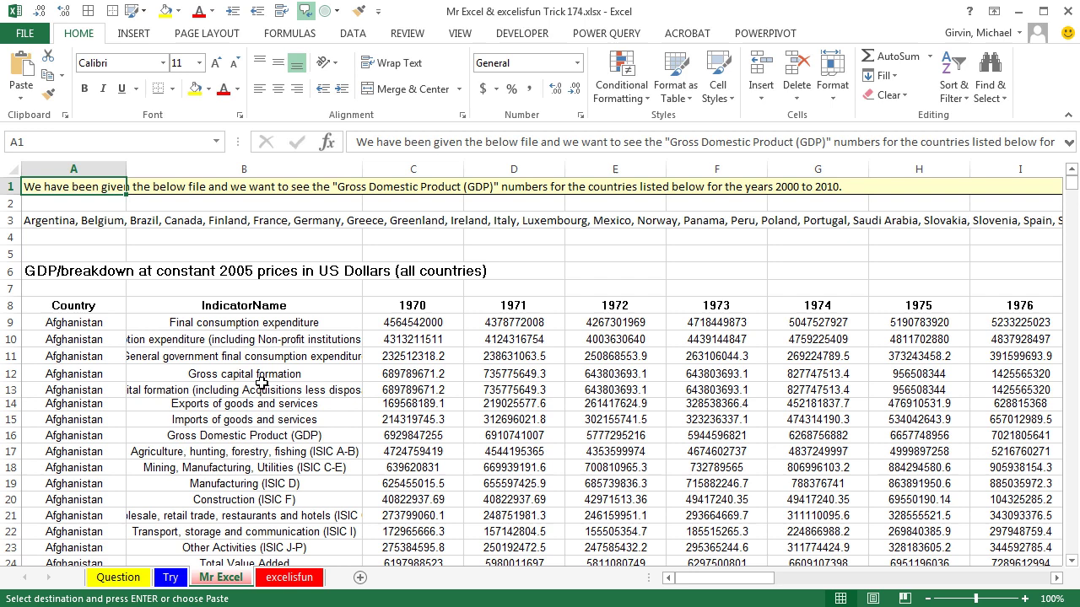
pyautogui.click(280, 435)
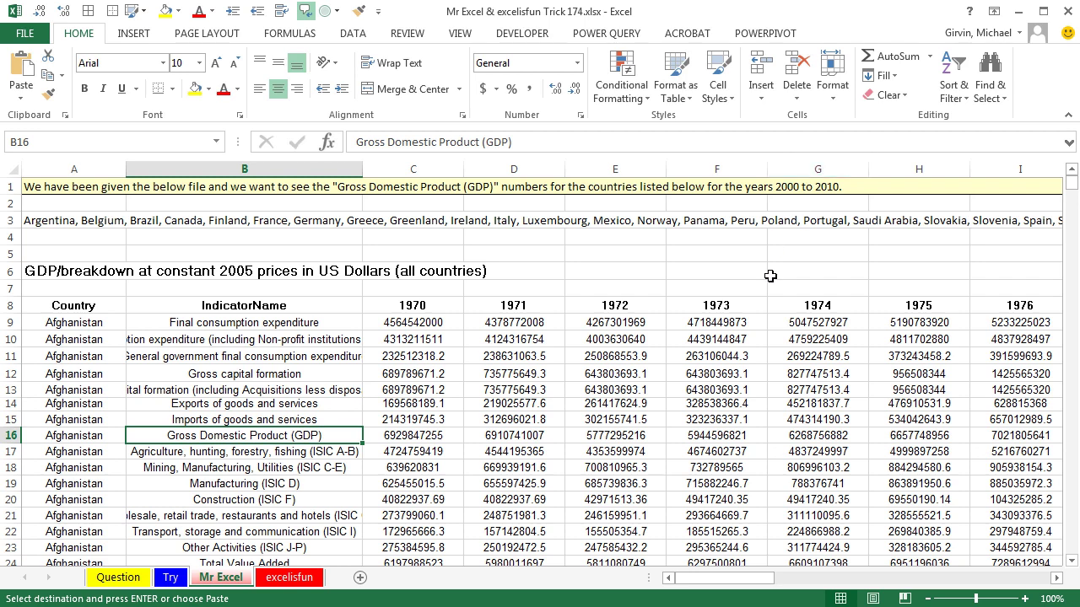
pyautogui.click(57, 223)
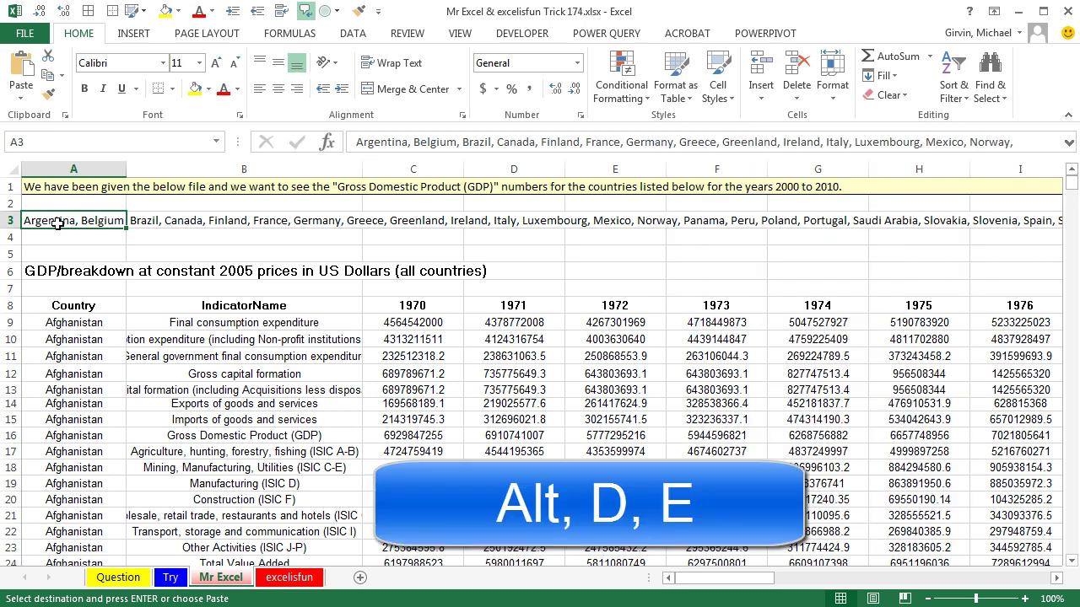
# Split the row 3 country list into separate cells with Text to Columns, comma delimited
pyautogui.hotkey('alt', 'd')
pyautogui.press('e')
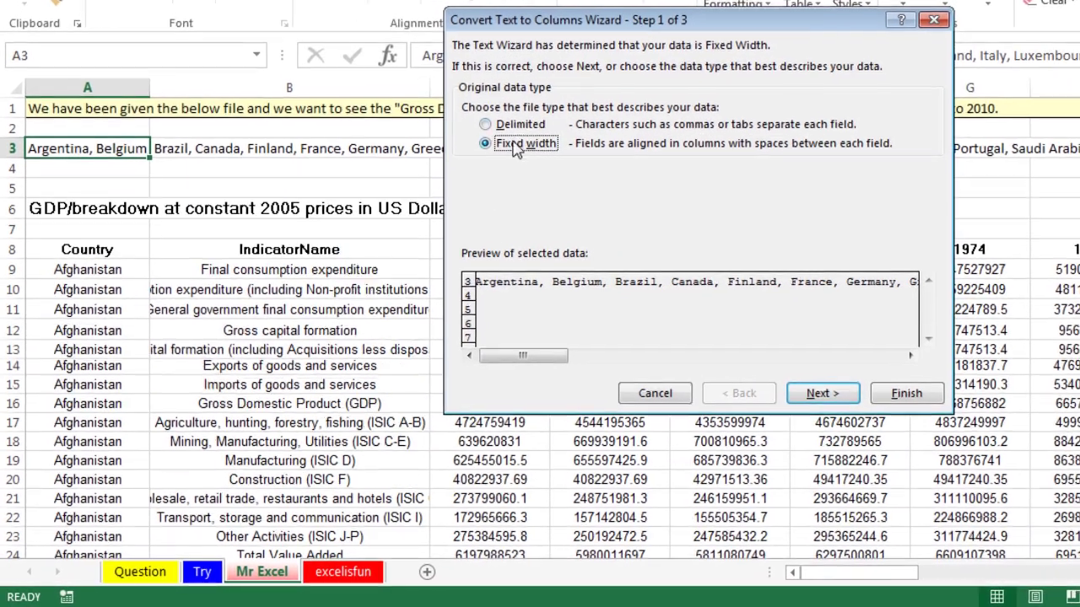
pyautogui.hotkey('alt', 'd')
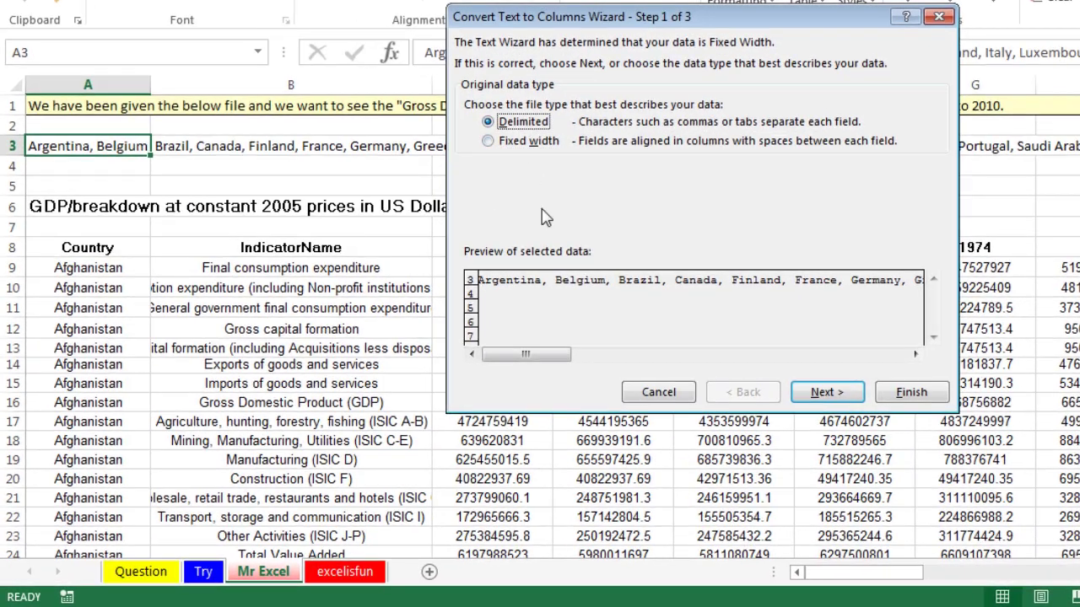
pyautogui.click(828, 395)
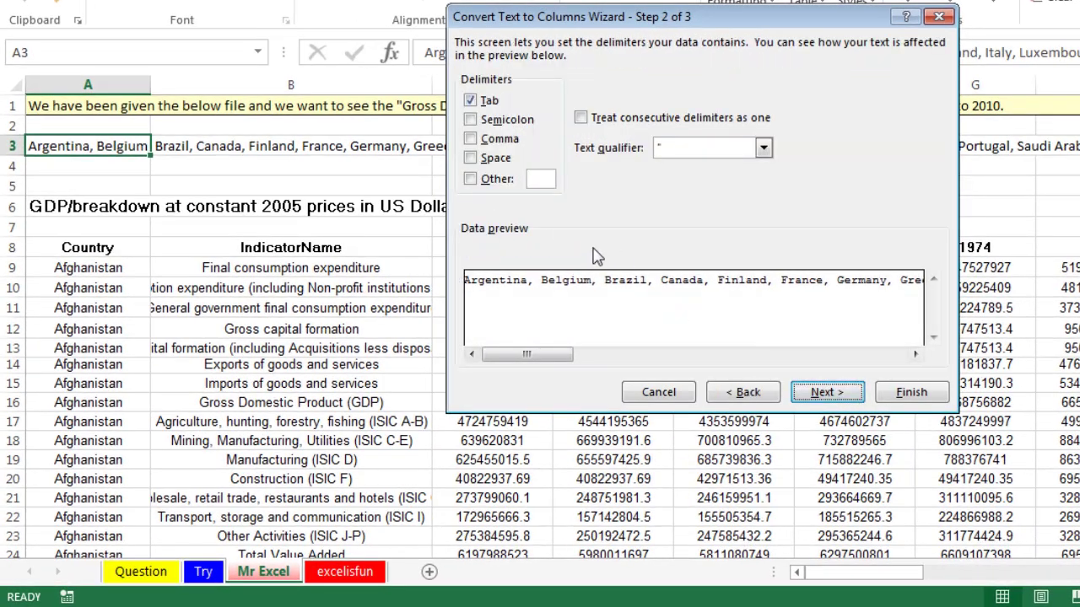
pyautogui.click(503, 143)
pyautogui.click(907, 393)
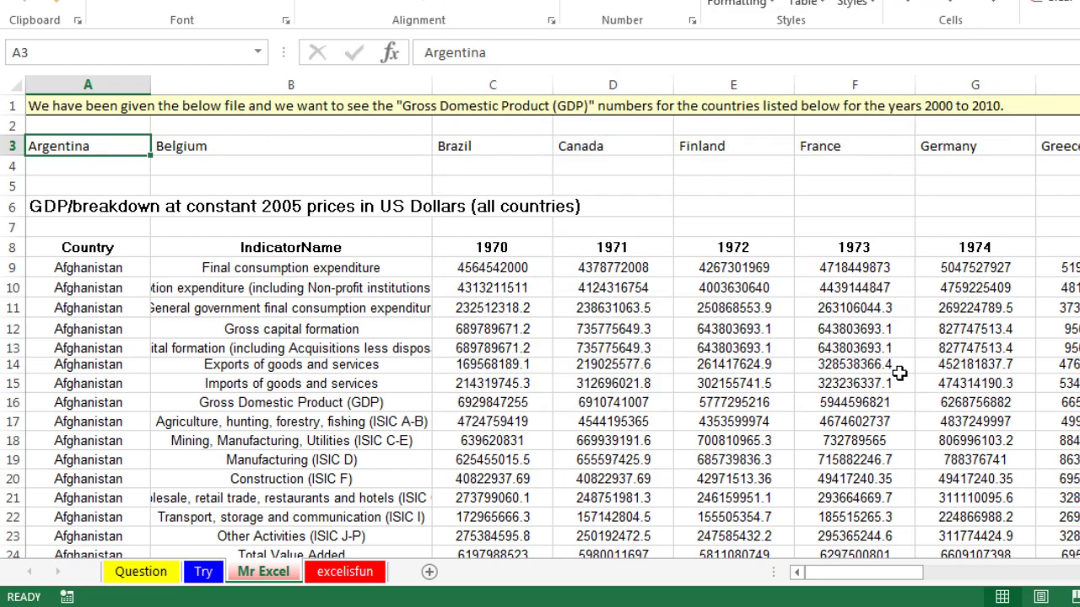
# Copy the row of split country names and move to AV9 under the Country heading
pyautogui.hotkey('ctrl', 'shift', 'Right')
pyautogui.hotkey('ctrl', 'c')
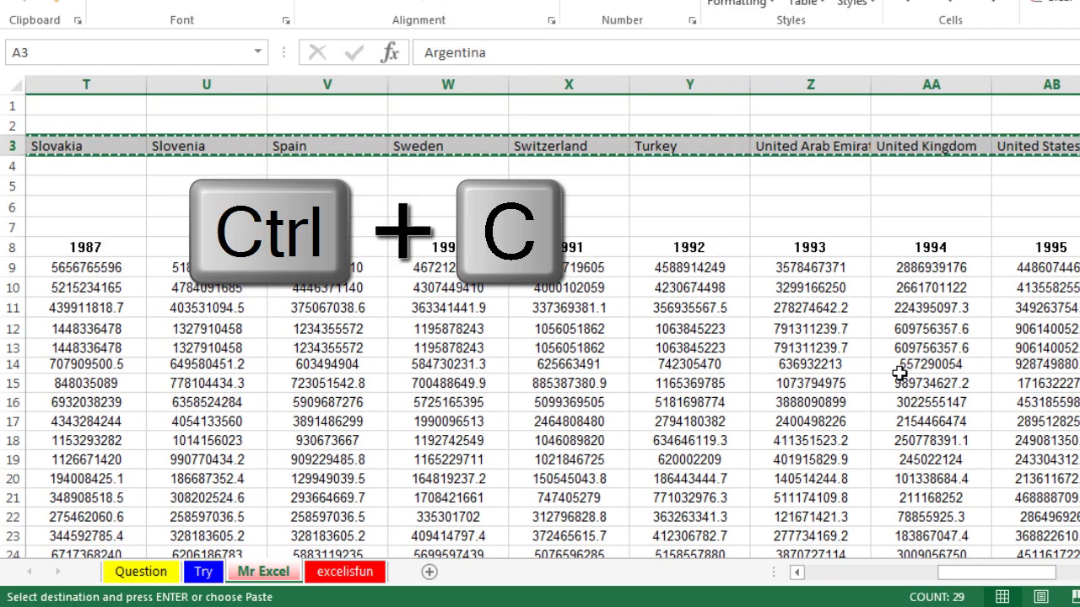
pyautogui.press('Right')
pyautogui.hotkey('ctrl', 'Right')
pyautogui.press('Right')
pyautogui.press('Right')
pyautogui.press('Right')
pyautogui.press('Right')
pyautogui.press('Right')
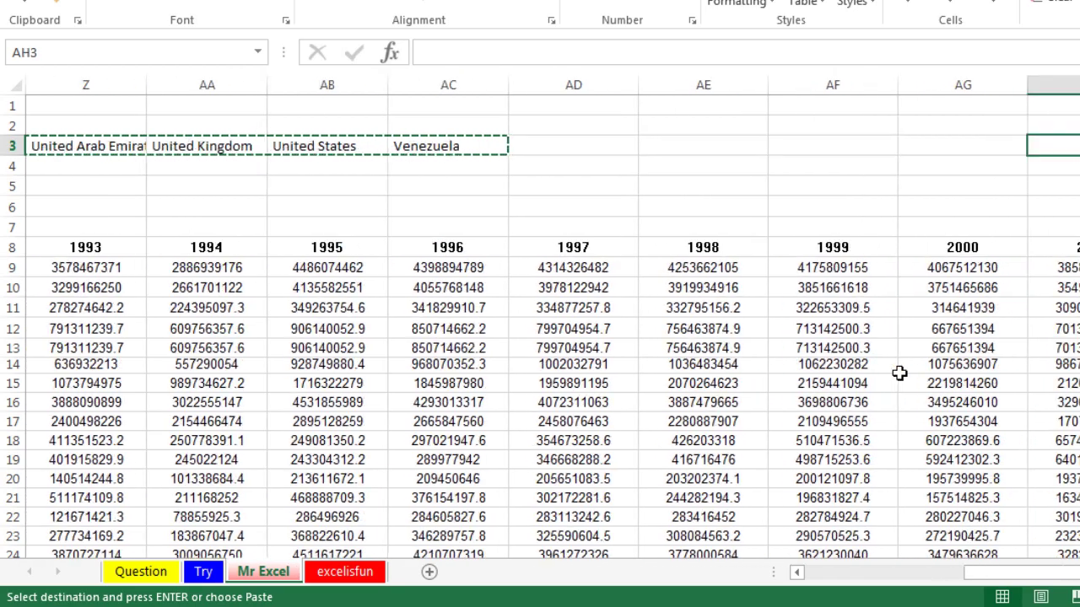
pyautogui.press('Right')
pyautogui.press('Right')
pyautogui.press('Right')
pyautogui.press('Right')
pyautogui.press('Right')
pyautogui.press('Right')
pyautogui.press('Right')
pyautogui.press('Right')
pyautogui.press('Right')
pyautogui.press('Right')
pyautogui.press('Right')
pyautogui.press('Right')
pyautogui.press('Right')
pyautogui.press('Right')
pyautogui.press('Right')
pyautogui.press('Right')
pyautogui.press('Right')
pyautogui.press('Right')
pyautogui.press('Right')
pyautogui.press('Right')
pyautogui.press('Down')
pyautogui.press('Left')
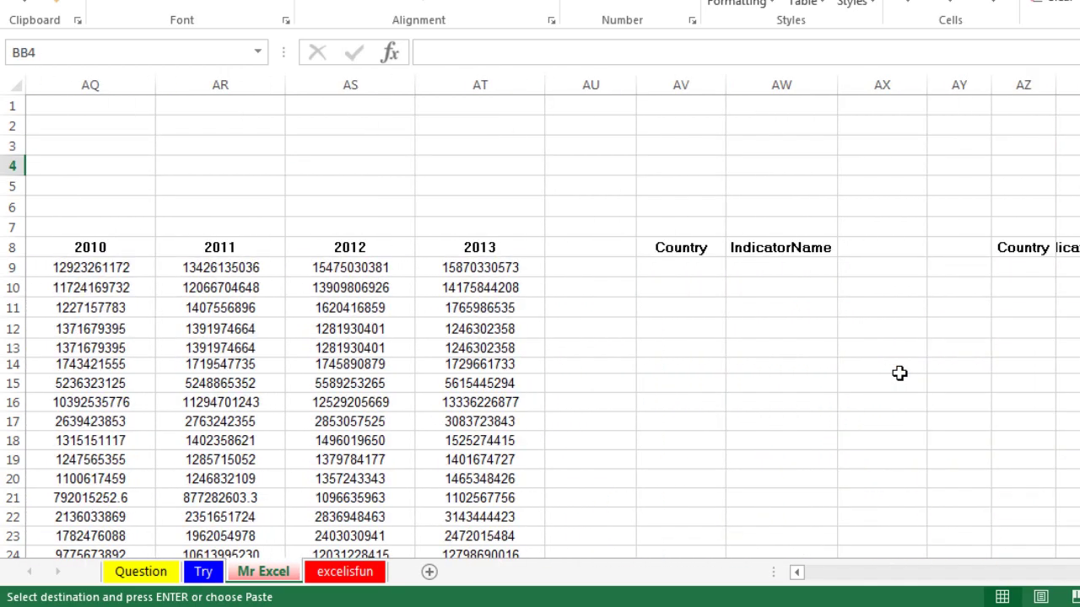
pyautogui.press('Down')
pyautogui.press('Down')
pyautogui.press('Down')
pyautogui.press('Left')
pyautogui.press('Left')
pyautogui.press('Left')
pyautogui.press('Left')
pyautogui.press('Down')
pyautogui.press('Down')
pyautogui.press('Left')
pyautogui.press('Left')
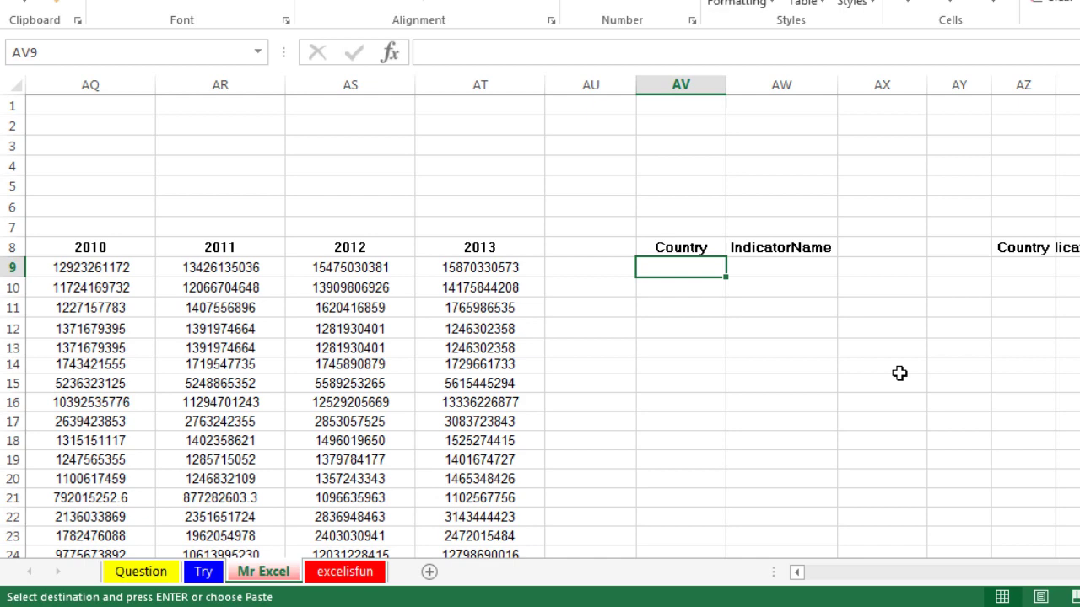
# Paste the countries transposed down column AV, then check the list from Argentina to Venezuela
pyautogui.hotkey('alt', 'e')
pyautogui.press('s')
pyautogui.press('e')
pyautogui.press('Return')
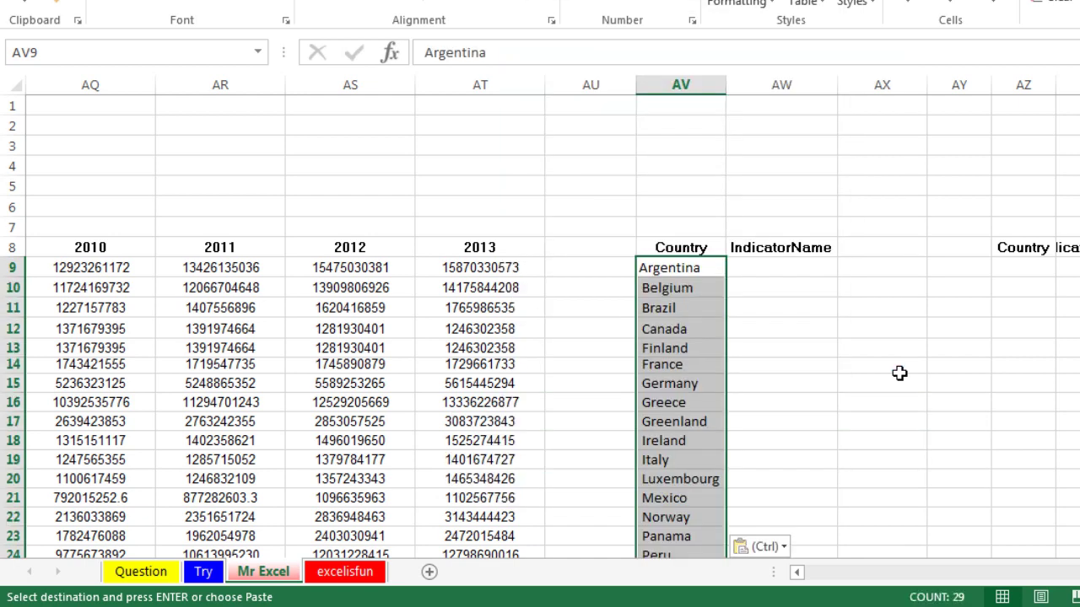
pyautogui.press('Left')
pyautogui.press('Right')
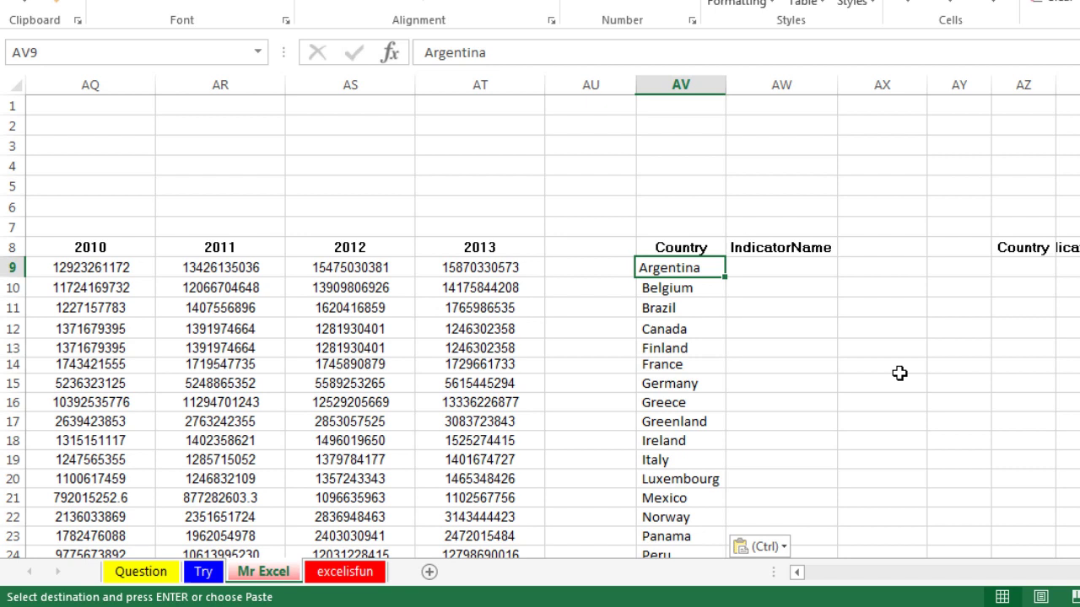
pyautogui.press('Down')
pyautogui.press('Down')
pyautogui.press('Down')
pyautogui.press('Up')
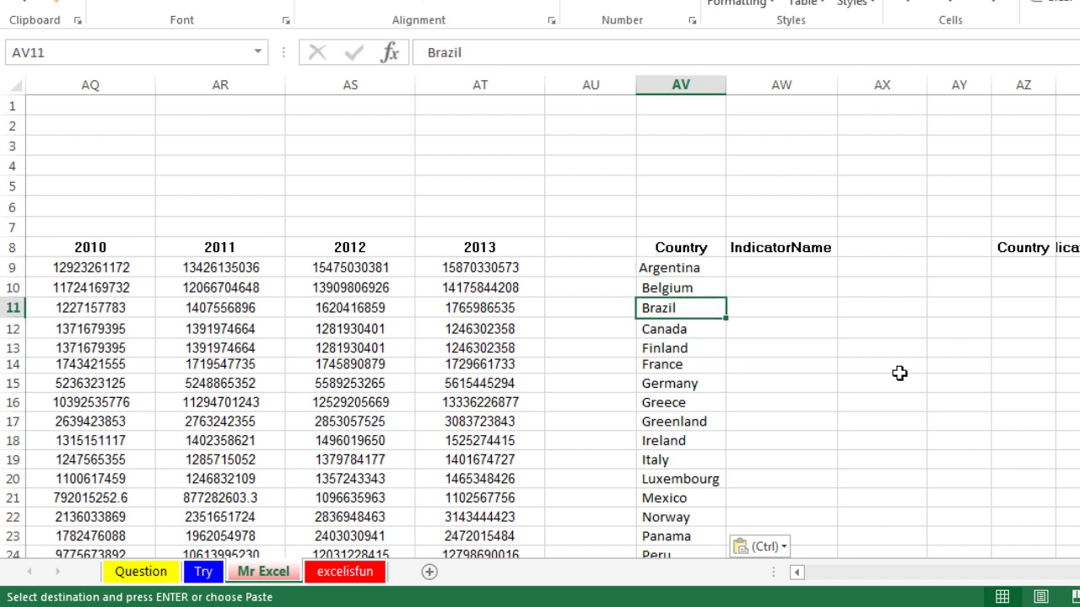
pyautogui.press('Up')
pyautogui.press('Up')
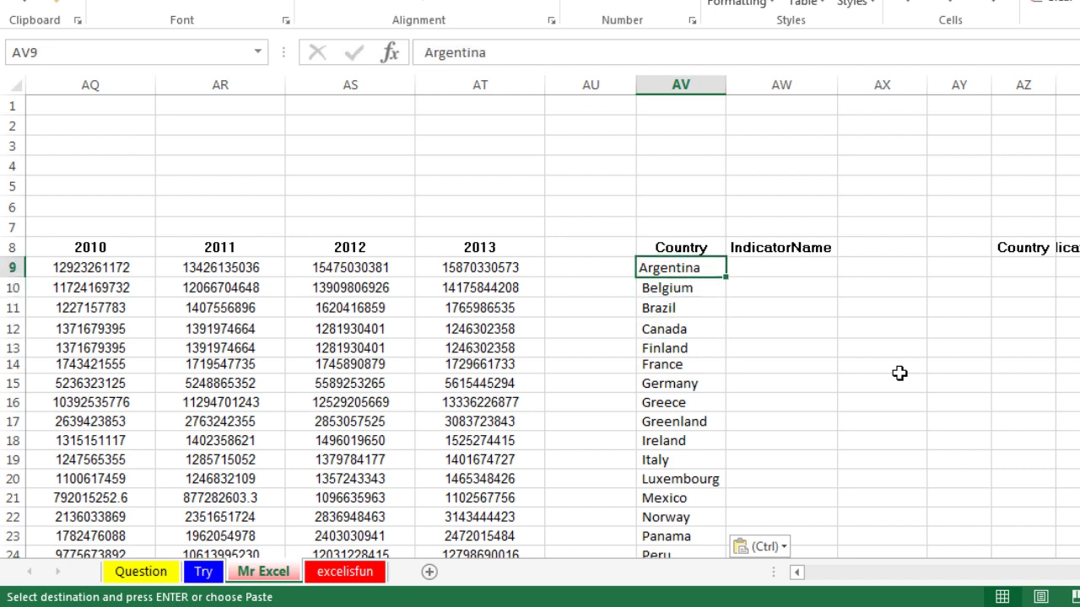
pyautogui.press('pagedown')
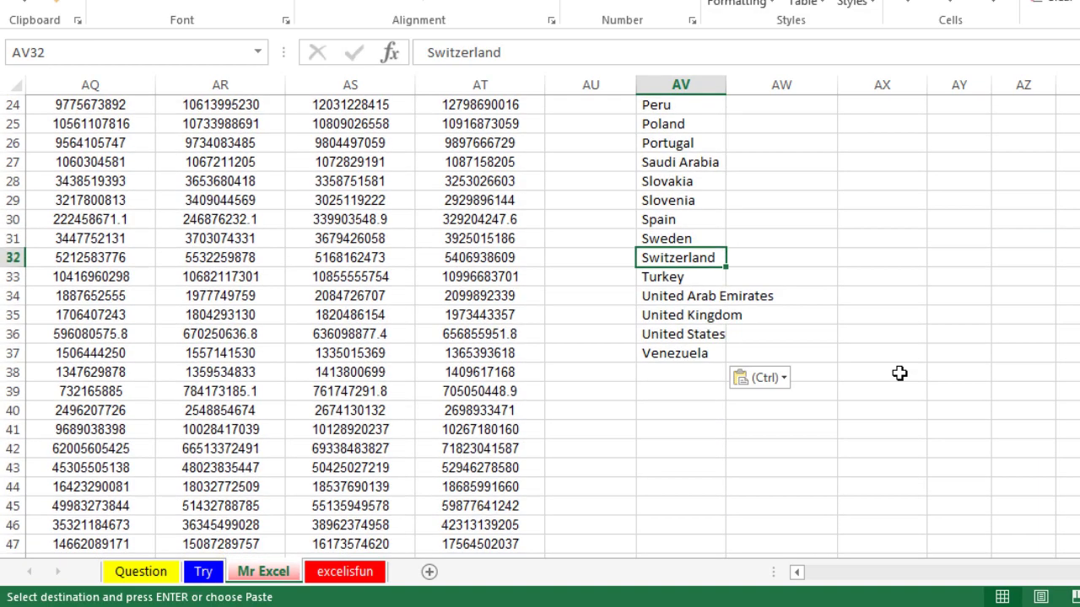
pyautogui.press('pageup')
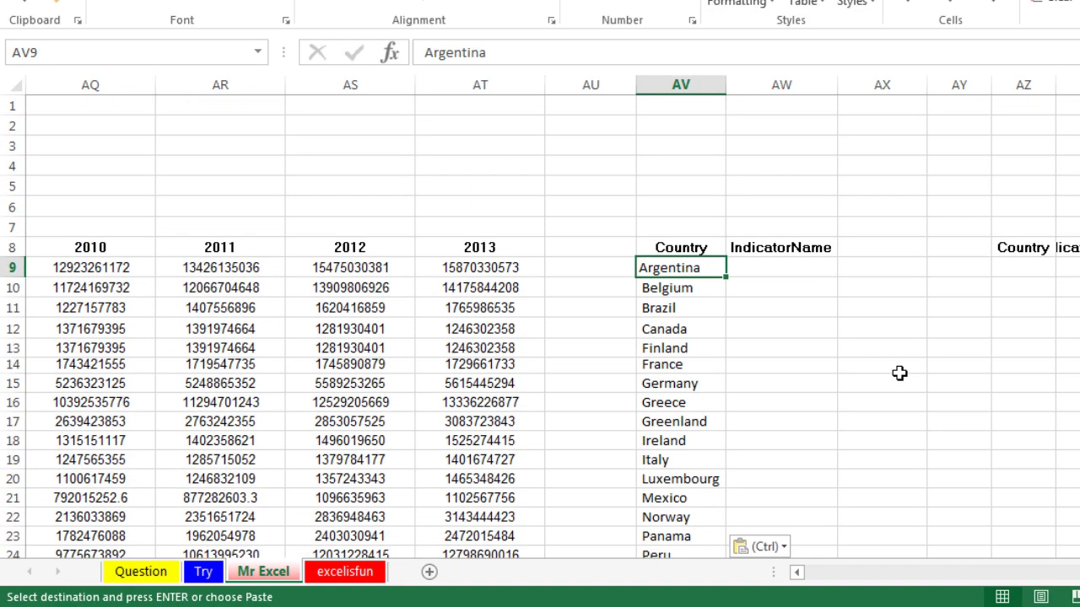
# Add a =TRIM() helper formula beside Argentina and fill it down for all countries
pyautogui.press('Right')
pyautogui.write('=trim(')
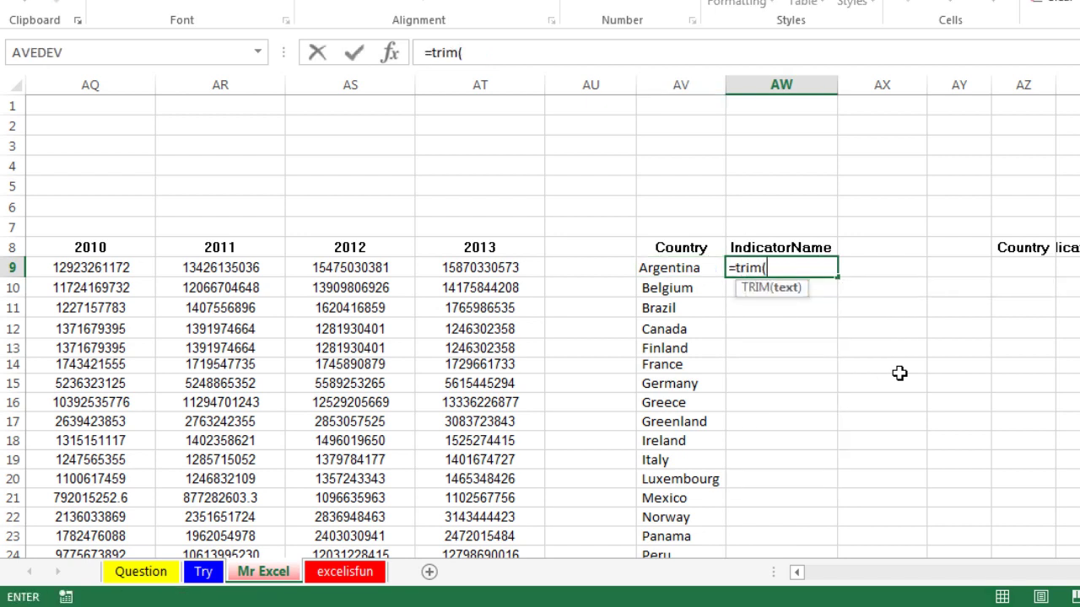
pyautogui.press('Left')
pyautogui.write(')')
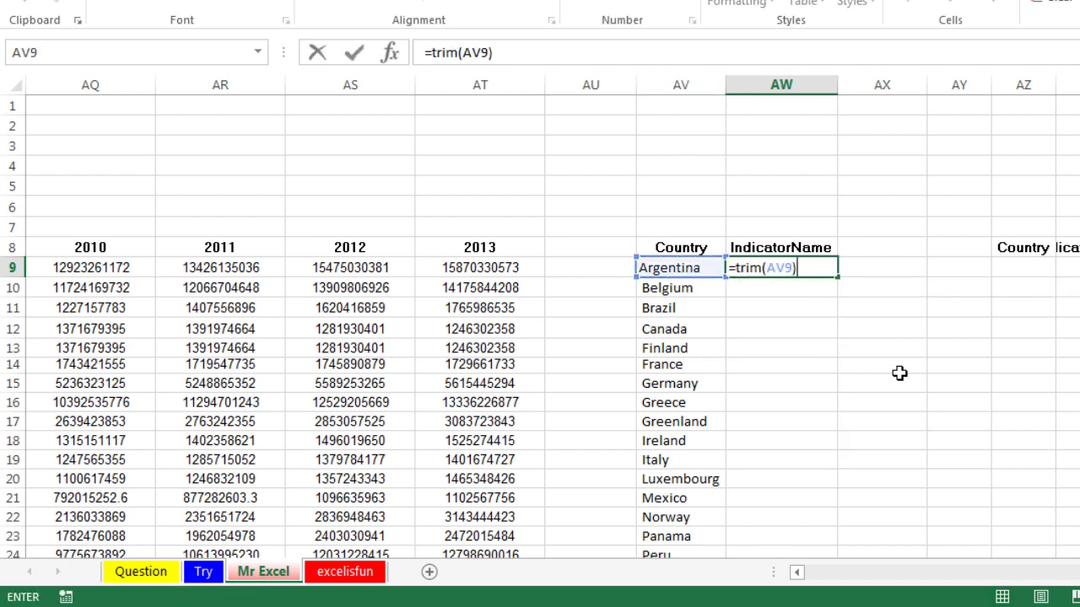
pyautogui.hotkey('ctrl', 'Return')
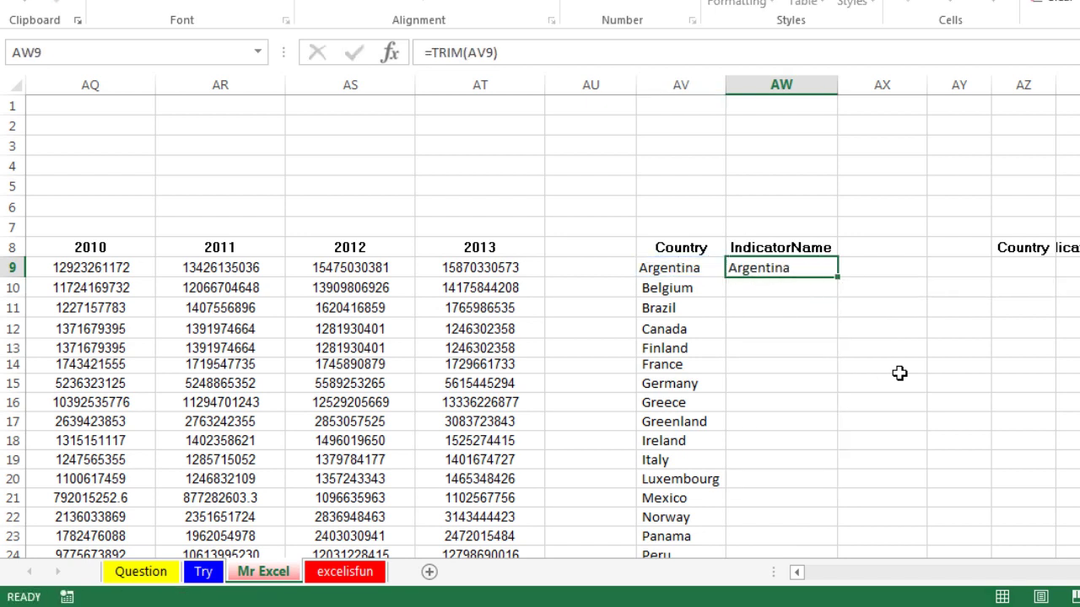
pyautogui.doubleClick(838, 276)
# Paste the trimmed names as values over the original countries and delete the helper formulas
pyautogui.hotkey('ctrl', 'c')
pyautogui.press('Left')
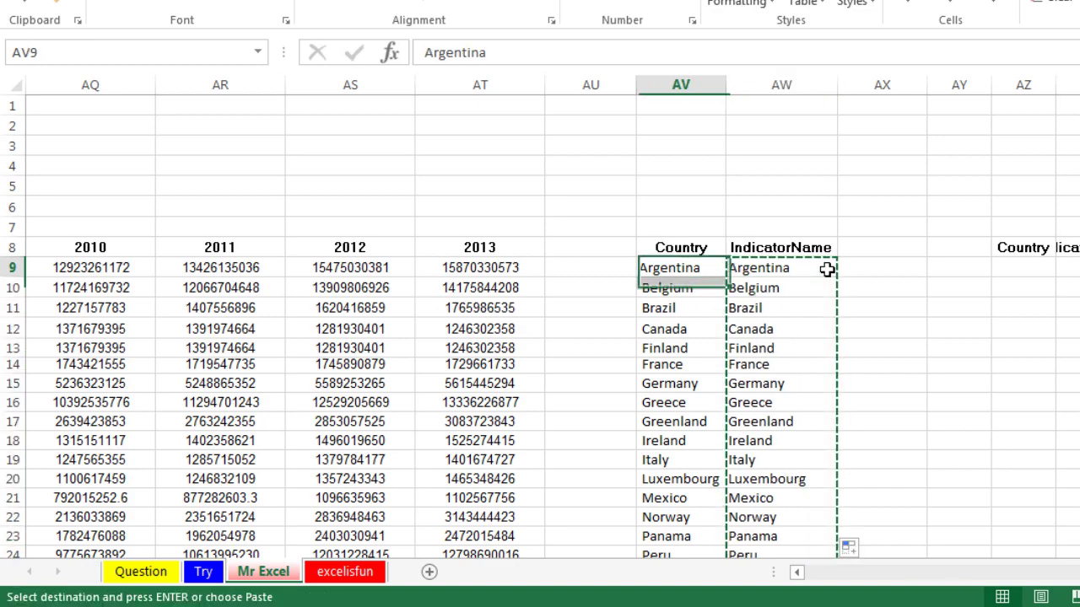
pyautogui.hotkey('ctrl', 'alt', 'v')
pyautogui.press('v')
pyautogui.press('Return')
pyautogui.press('Right')
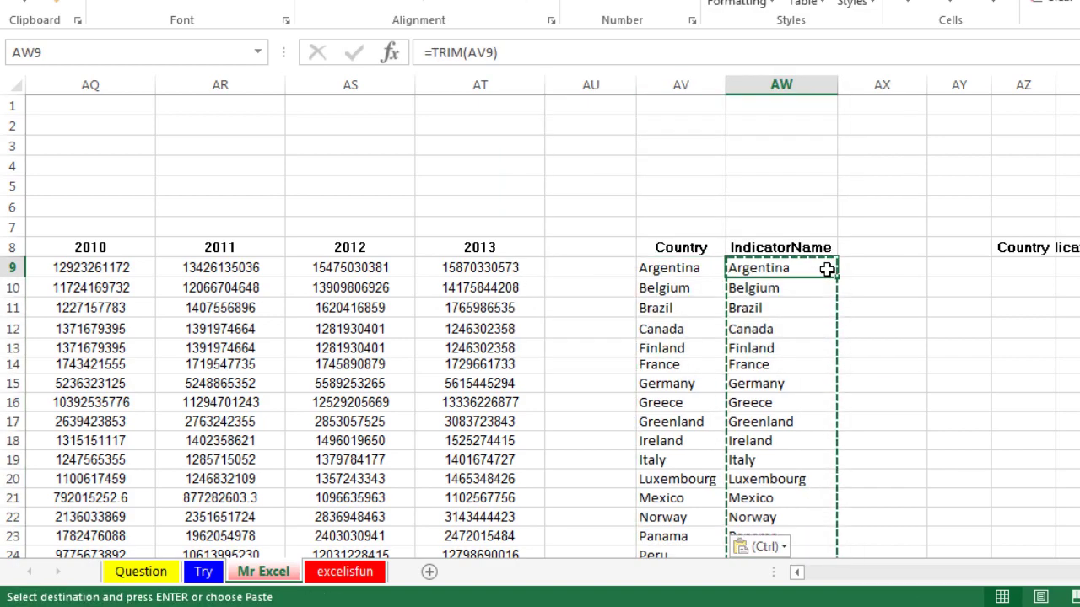
pyautogui.hotkey('ctrl', 'shift', 'Down')
pyautogui.press('Delete')
pyautogui.hotkey('ctrl', 'BackSpace')
# Copy the 'Gross Domestic Product (GDP)' label from the source data table
pyautogui.press('Left')
pyautogui.press('Left')
pyautogui.press('Left')
pyautogui.press('Left')
pyautogui.press('Left')
pyautogui.press('Left')
pyautogui.press('Left')
pyautogui.press('Left')
pyautogui.press('Left')
pyautogui.press('Left')
pyautogui.press('Left')
pyautogui.press('Left')
pyautogui.press('Left')
pyautogui.press('Left')
pyautogui.press('Left')
pyautogui.press('Left')
pyautogui.press('Left')
pyautogui.press('Left')
pyautogui.press('Left')
pyautogui.press('Left')
pyautogui.press('Left')
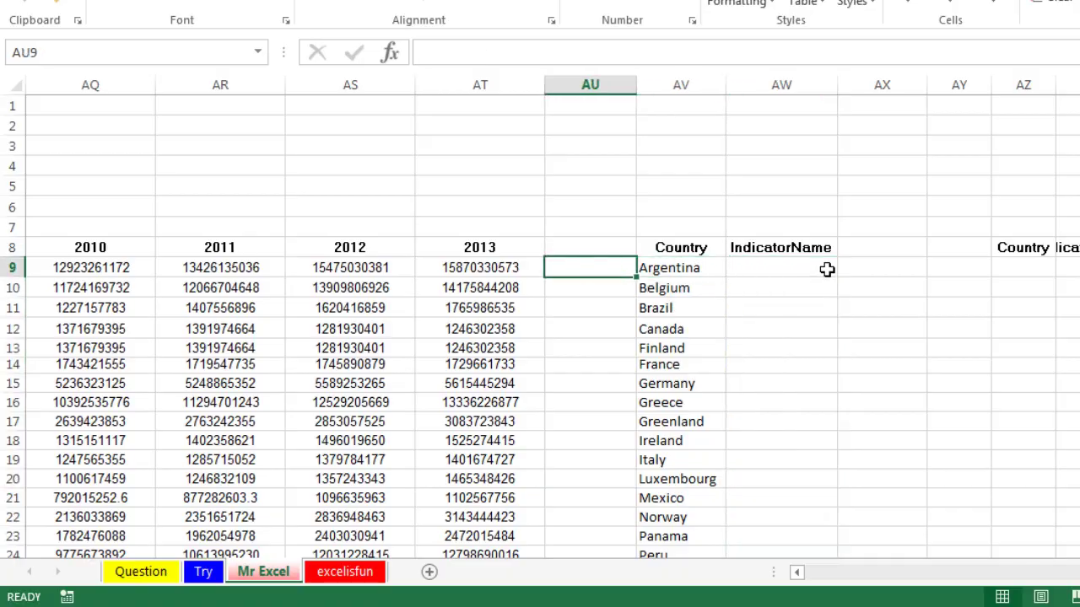
pyautogui.press('Left')
pyautogui.press('Left')
pyautogui.press('Left')
pyautogui.press('Left')
pyautogui.press('Left')
pyautogui.press('Left')
pyautogui.press('Left')
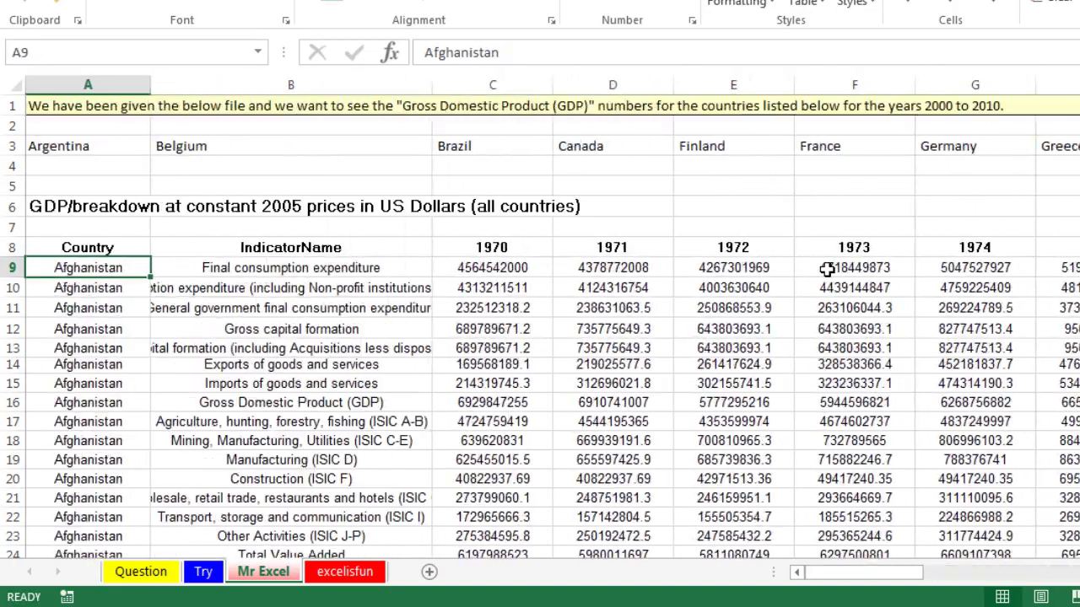
pyautogui.press('Down')
pyautogui.press('Down')
pyautogui.press('Down')
pyautogui.press('Down')
pyautogui.press('Down')
pyautogui.press('Down')
pyautogui.press('Down')
pyautogui.press('Down')
pyautogui.press('Down')
pyautogui.press('Down')
pyautogui.press('Down')
pyautogui.press('Down')
pyautogui.press('Down')
pyautogui.press('Down')
pyautogui.press('Down')
pyautogui.press('Down')
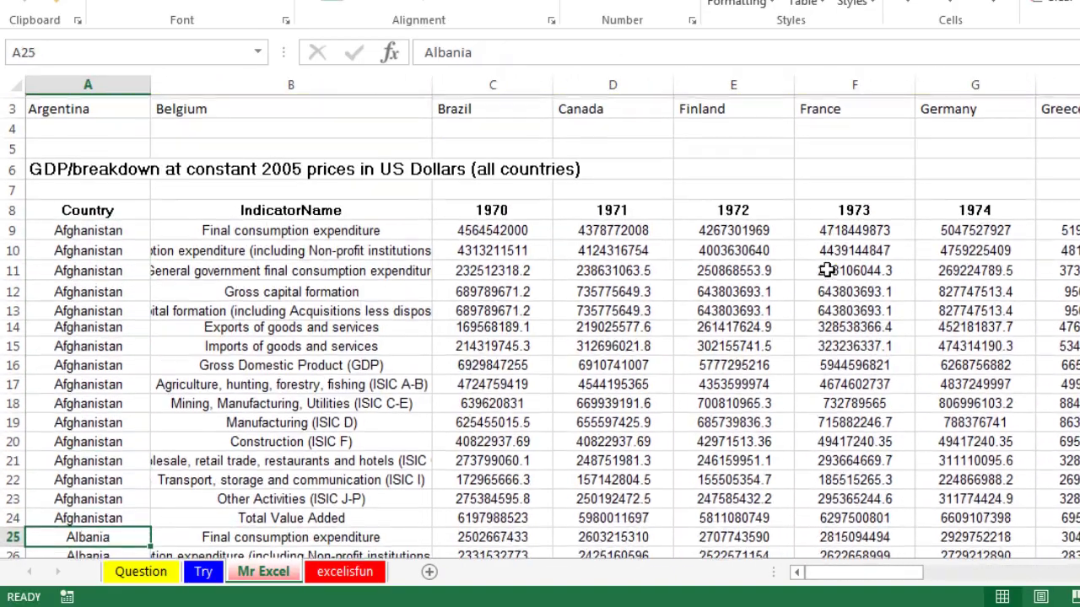
pyautogui.press('Down')
pyautogui.press('Up')
pyautogui.press('Up')
pyautogui.press('Up')
pyautogui.press('Up')
pyautogui.press('Up')
pyautogui.press('Up')
pyautogui.press('Up')
pyautogui.press('Up')
pyautogui.press('Up')
pyautogui.press('Up')
pyautogui.press('Right')
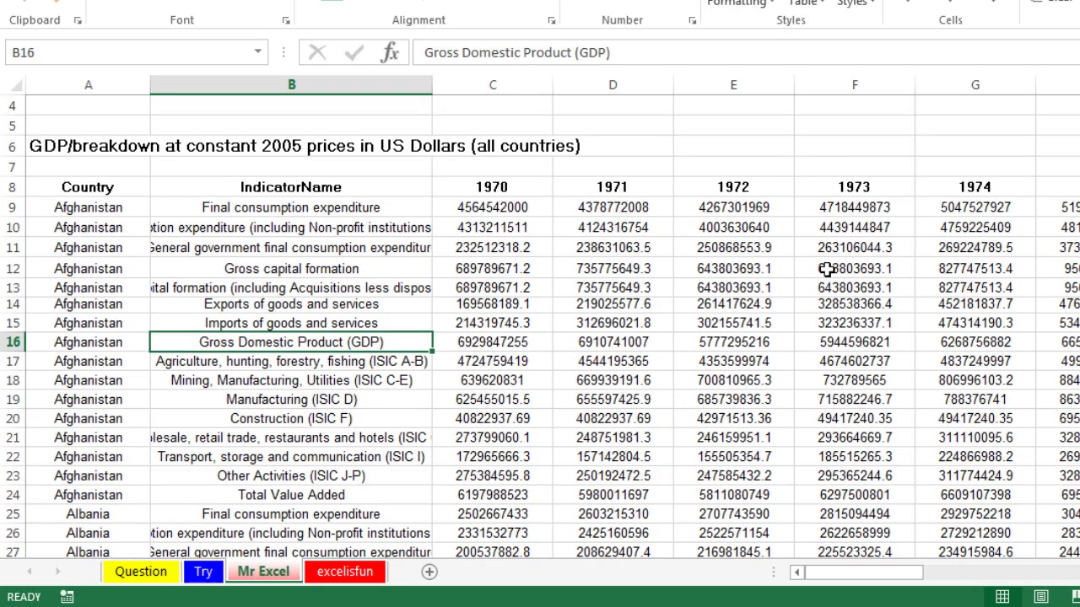
pyautogui.press('Right')
pyautogui.hotkey('ctrl', 'c')
# Paste the GDP label into AW9 and fill it down beside all 29 countries
pyautogui.hotkey('ctrl', 'Right')
pyautogui.press('Right')
pyautogui.press('Right')
pyautogui.press('Right')
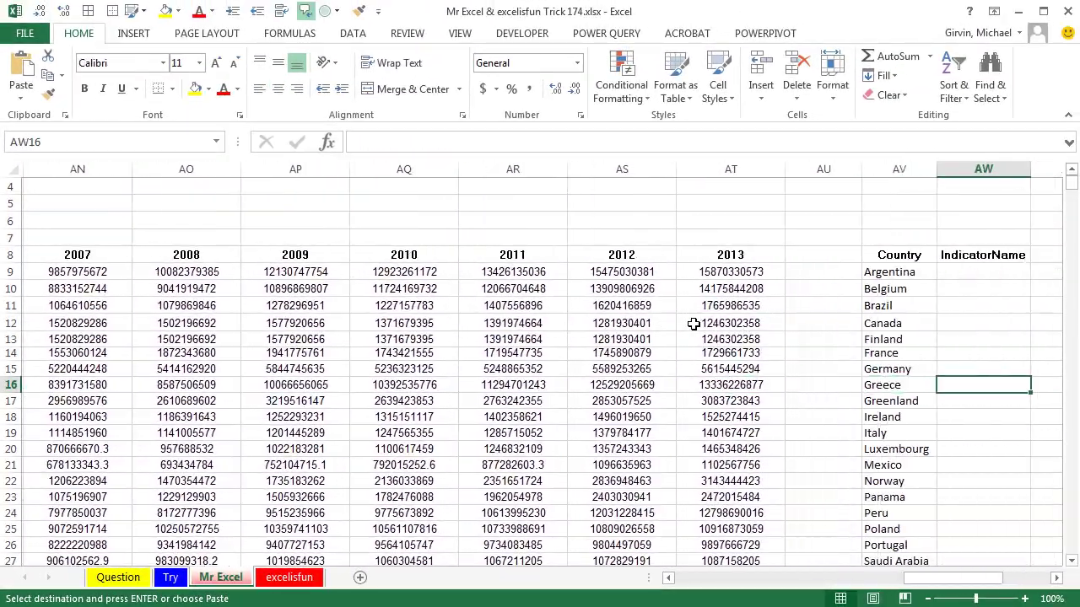
pyautogui.press('Up')
pyautogui.press('Up')
pyautogui.press('Up')
pyautogui.press('Up')
pyautogui.press('Up')
pyautogui.press('Up')
pyautogui.press('Up')
pyautogui.hotkey('ctrl', 'v')
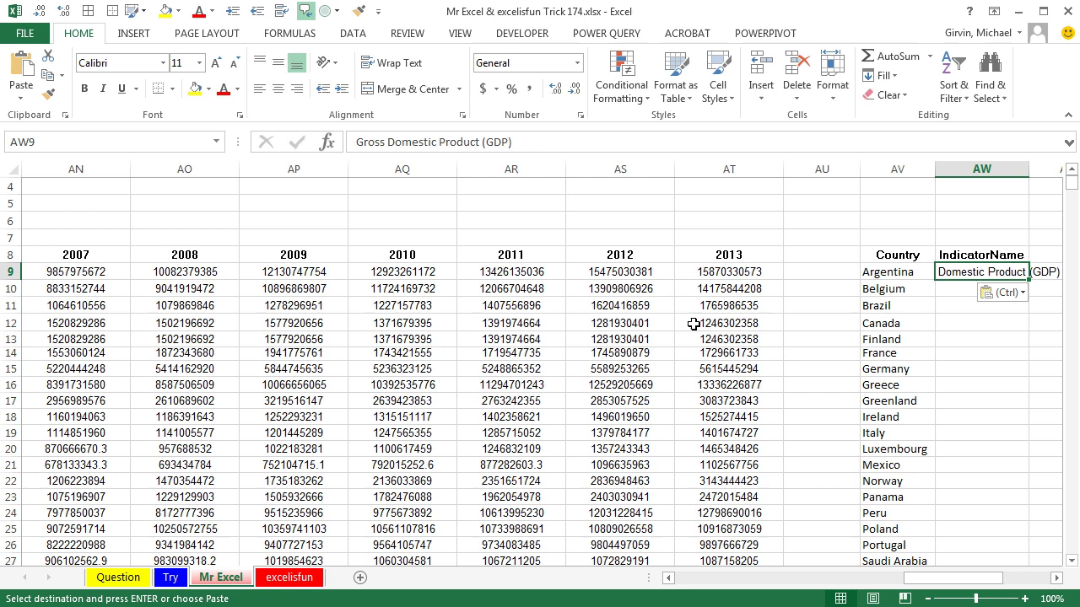
pyautogui.doubleClick(1028, 281)
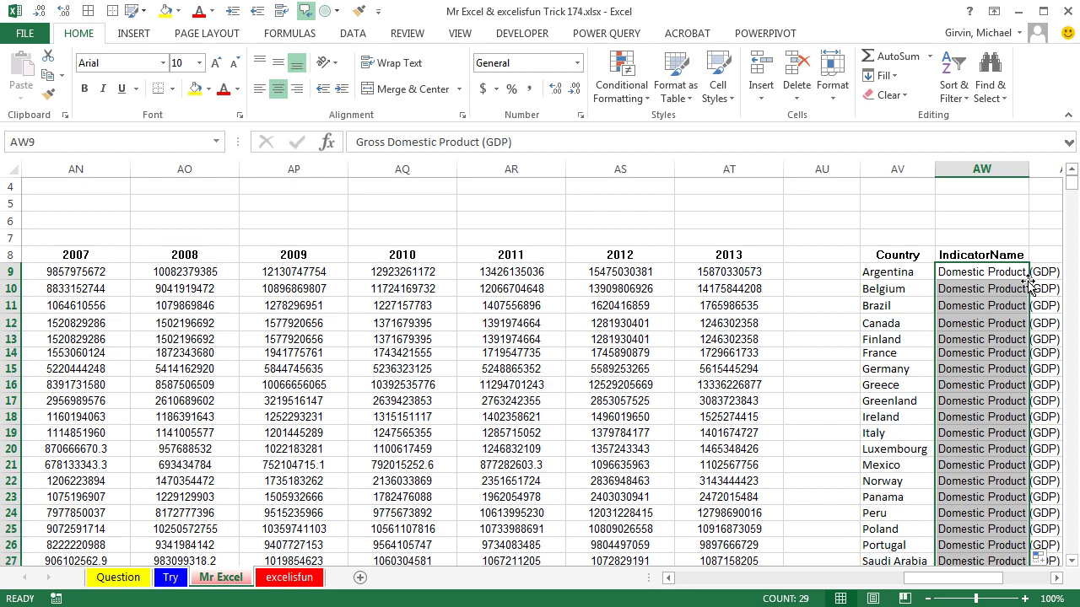
# Open Advanced Filter on the A8:AT3693 data and choose to copy results elsewhere
pyautogui.press('Left')
pyautogui.press('Left')
pyautogui.press('Left')
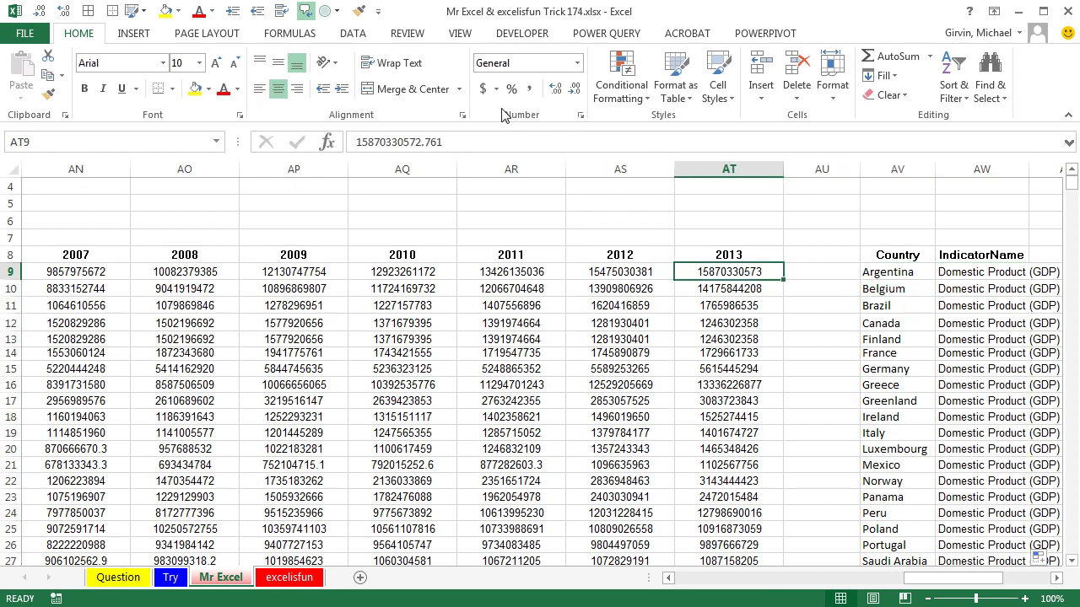
pyautogui.click(356, 34)
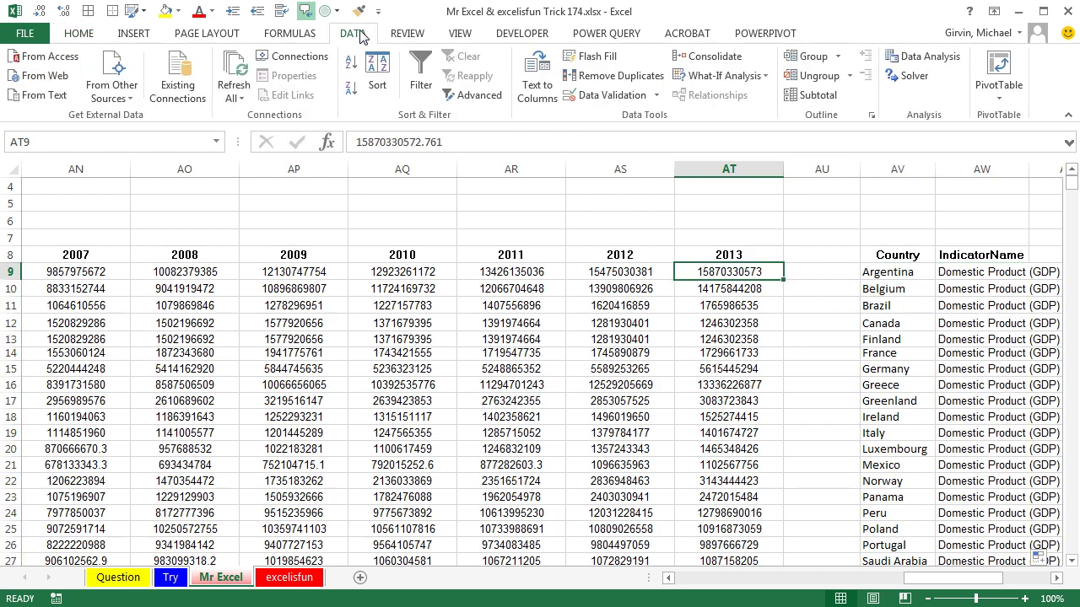
pyautogui.click(475, 94)
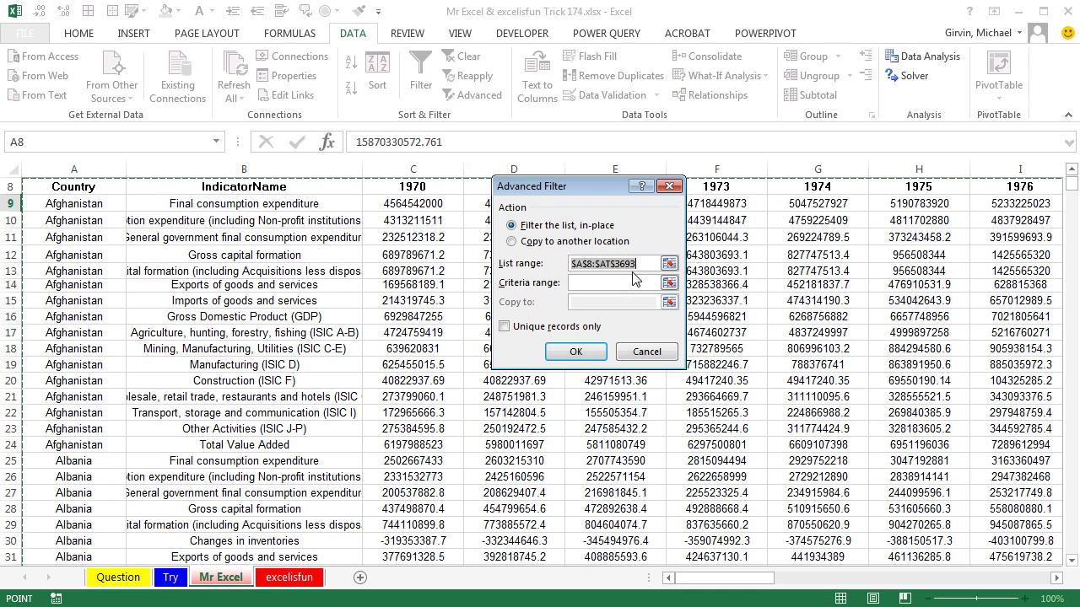
pyautogui.click(511, 242)
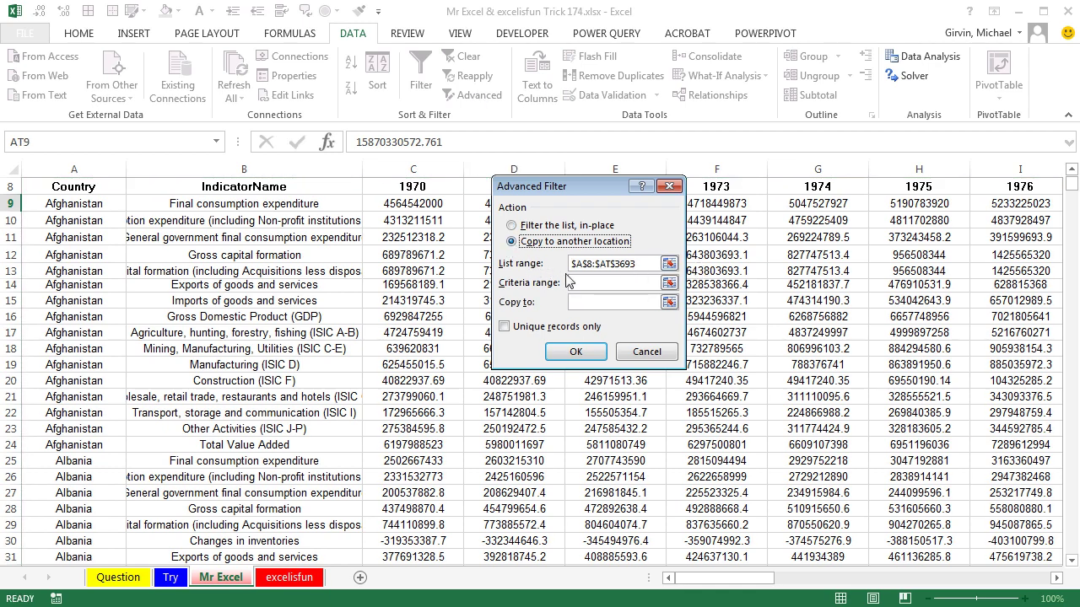
# Set the Advanced Filter criteria range to AV8:AW37, the Country and IndicatorName list
pyautogui.click(578, 283)
pyautogui.press('Right')
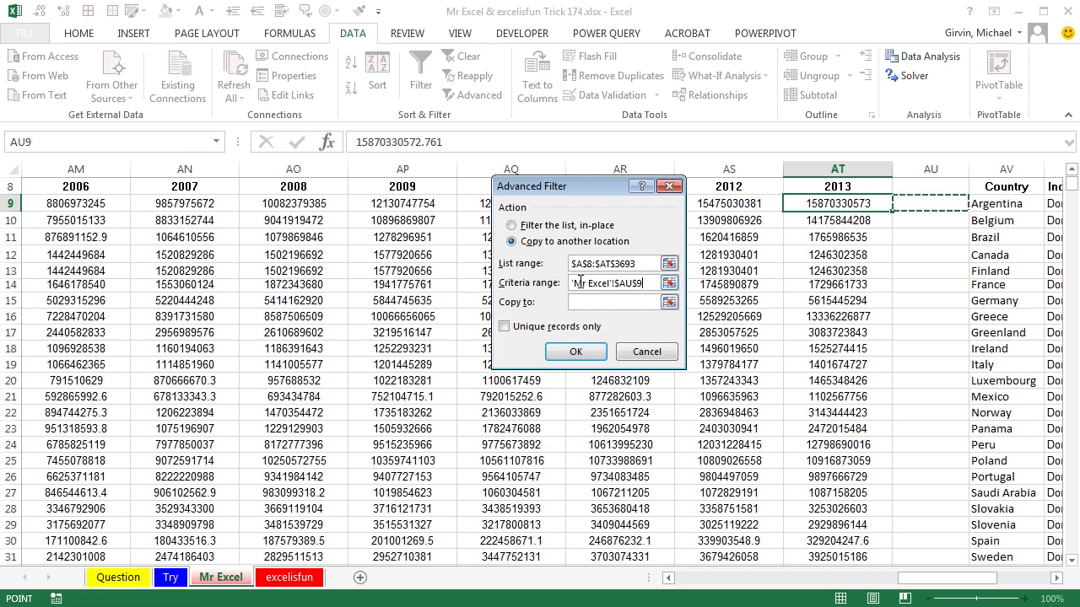
pyautogui.press('Up')
pyautogui.hotkey('ctrl', 'Right')
pyautogui.hotkey('ctrl', 'Right')
pyautogui.press('Left')
pyautogui.press('Left')
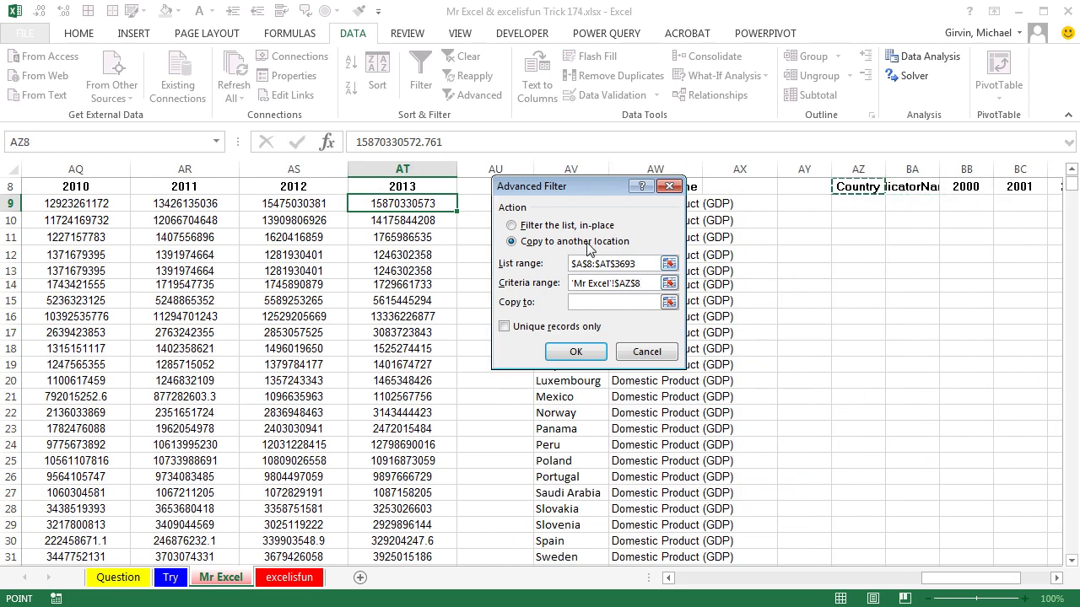
pyautogui.moveTo(526, 189); pyautogui.dragTo(300, 209)
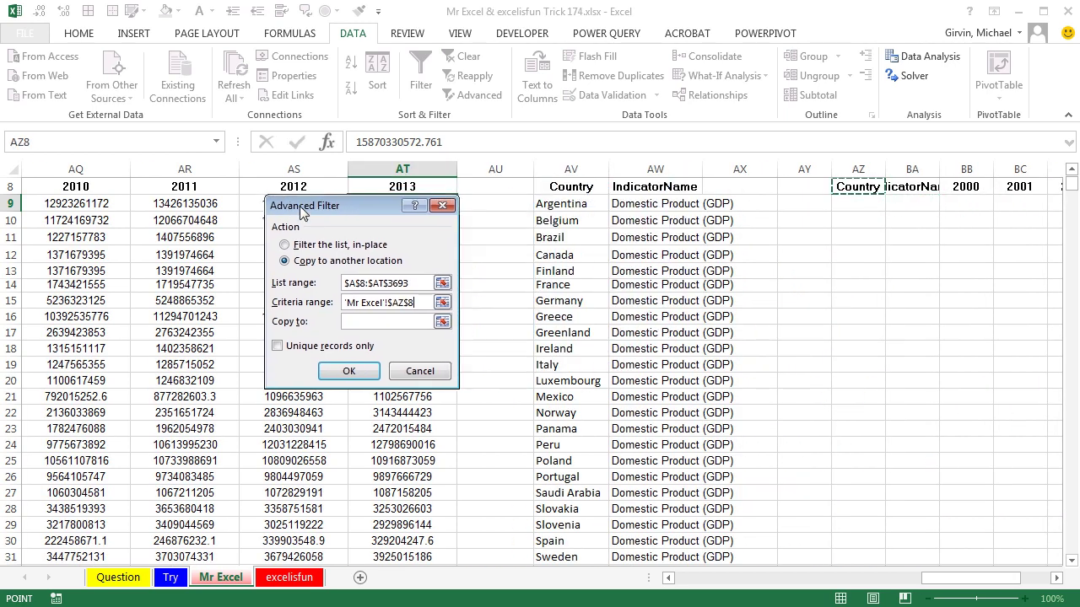
pyautogui.click(553, 187)
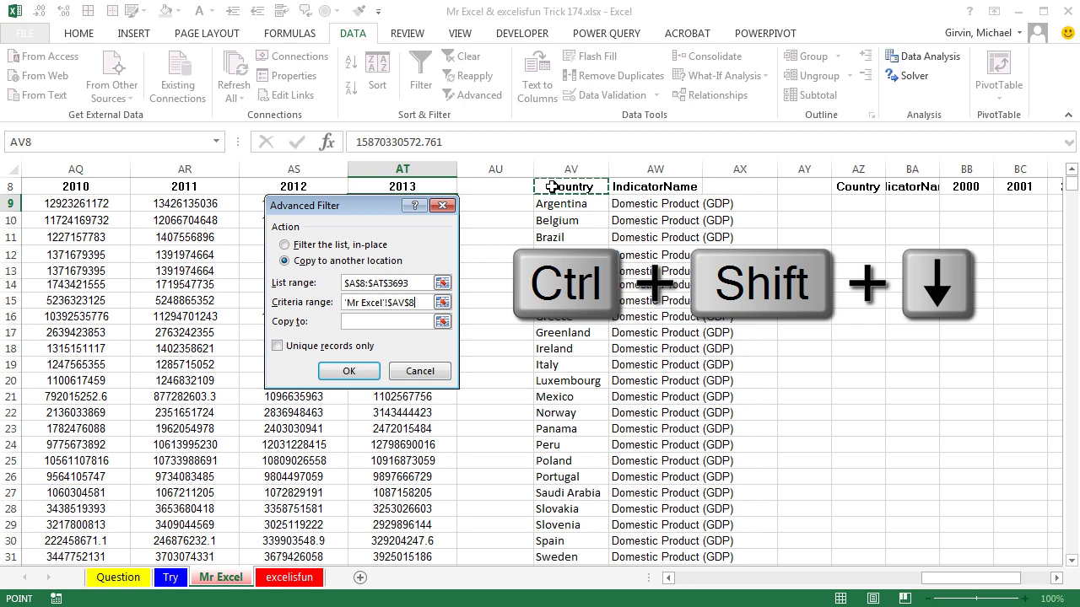
pyautogui.hotkey('ctrl', 'shift', 'Down')
pyautogui.hotkey('ctrl', 'shift', 'Right')
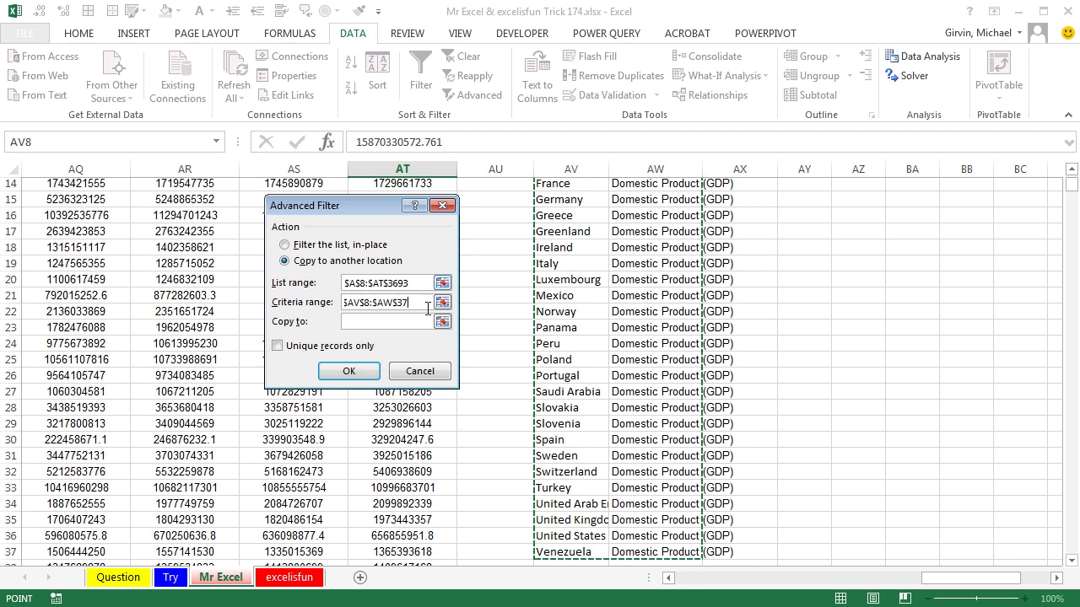
# Set the copy-to output range to the headings AZ8:BL8
pyautogui.click(388, 321)
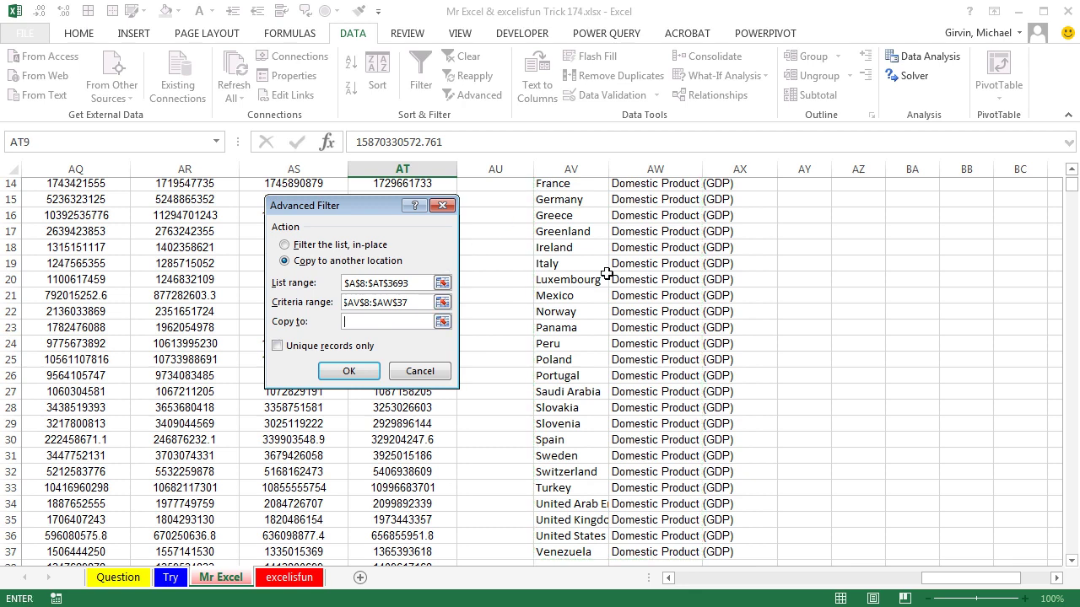
pyautogui.hotkey('ctrl', 'v')
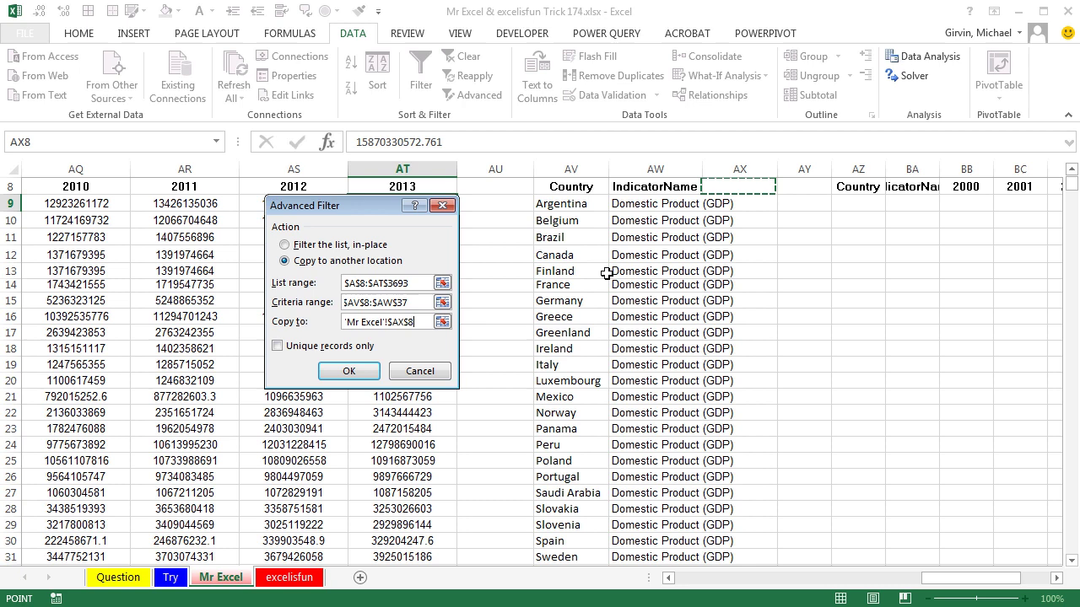
pyautogui.press('Right')
pyautogui.press('Right')
pyautogui.hotkey('ctrl', 'shift', 'Right')
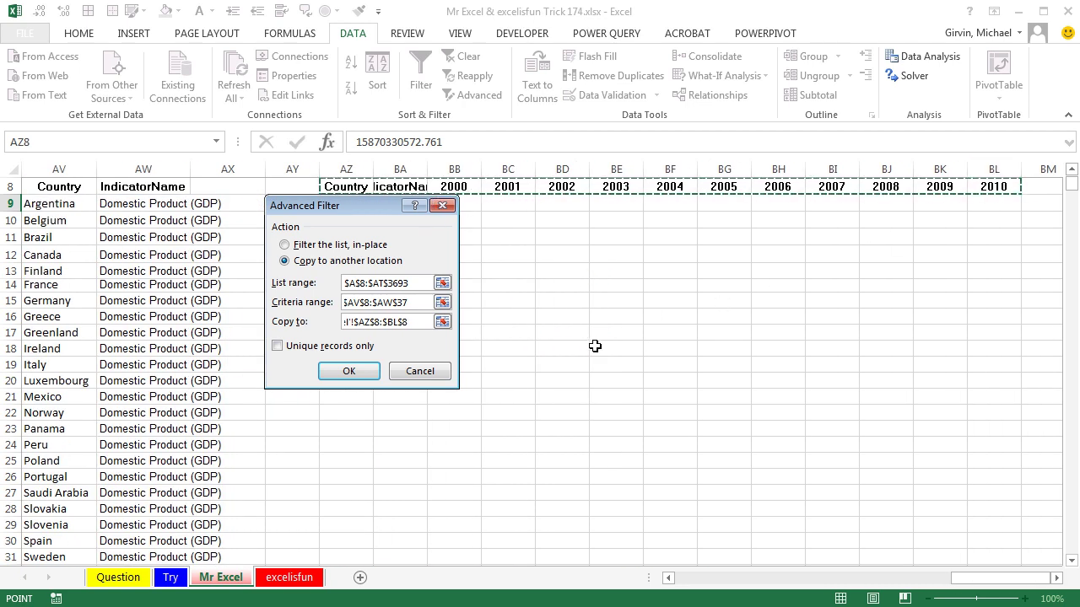
# Run the advanced filter and autofit the 2000–2010 year columns BB8:BL37
pyautogui.click(343, 372)
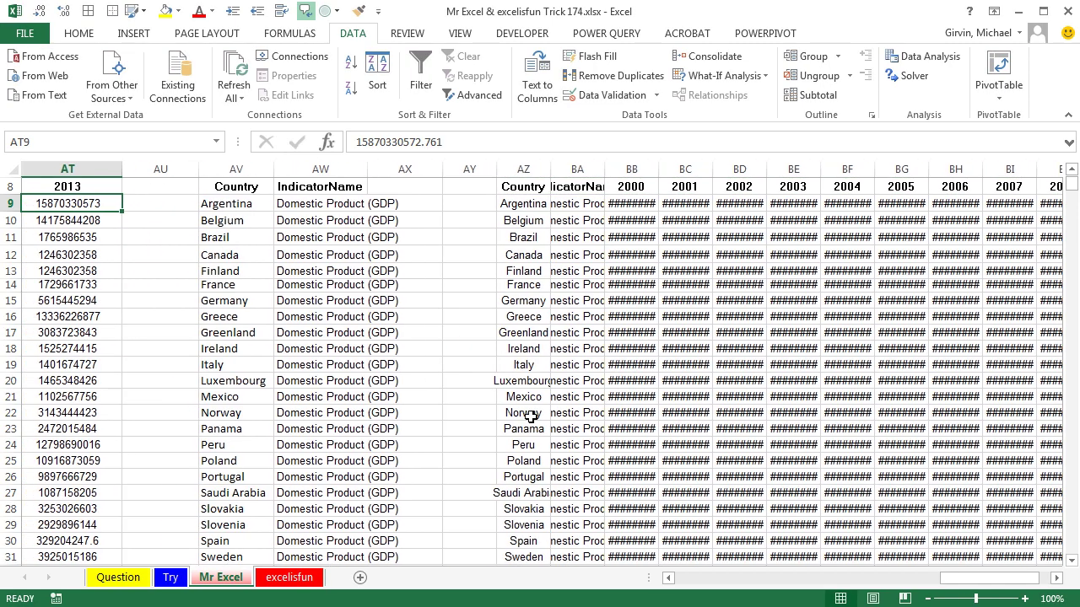
pyautogui.click(648, 200)
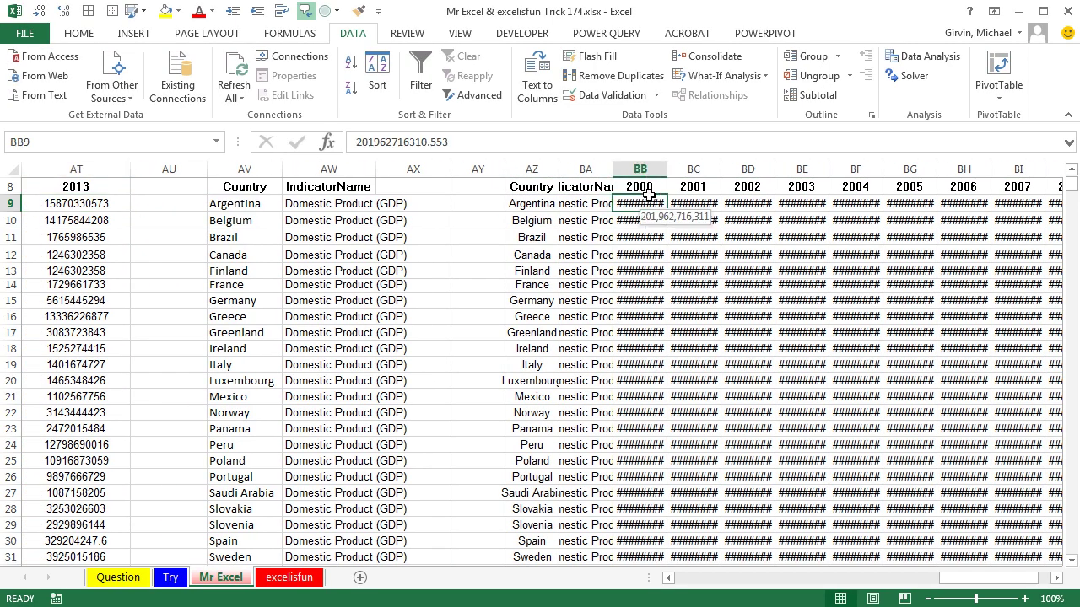
pyautogui.click(647, 192)
pyautogui.hotkey('ctrl', 'shift', 'End')
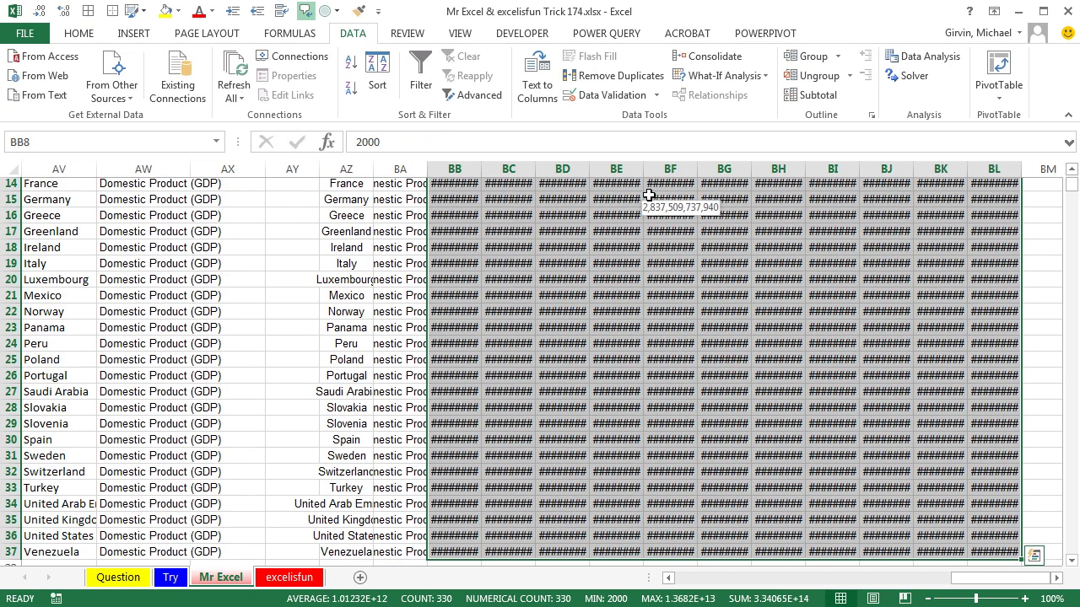
pyautogui.hotkey('alt', 'o')
pyautogui.press('c')
pyautogui.press('a')
# Autofit the Country and IndicatorName columns AZ8:BA37 of the extracted table
pyautogui.press('Left')
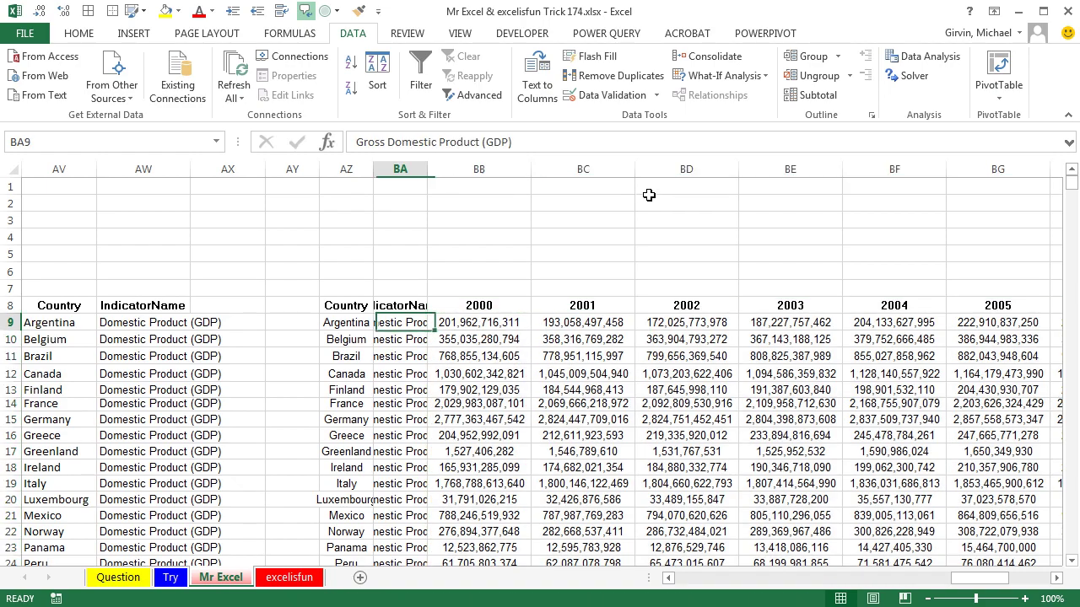
pyautogui.press('Left')
pyautogui.hotkey('shift', 'Down')
pyautogui.hotkey('ctrl', 'shift', 'Down')
pyautogui.hotkey('shift', 'Right')
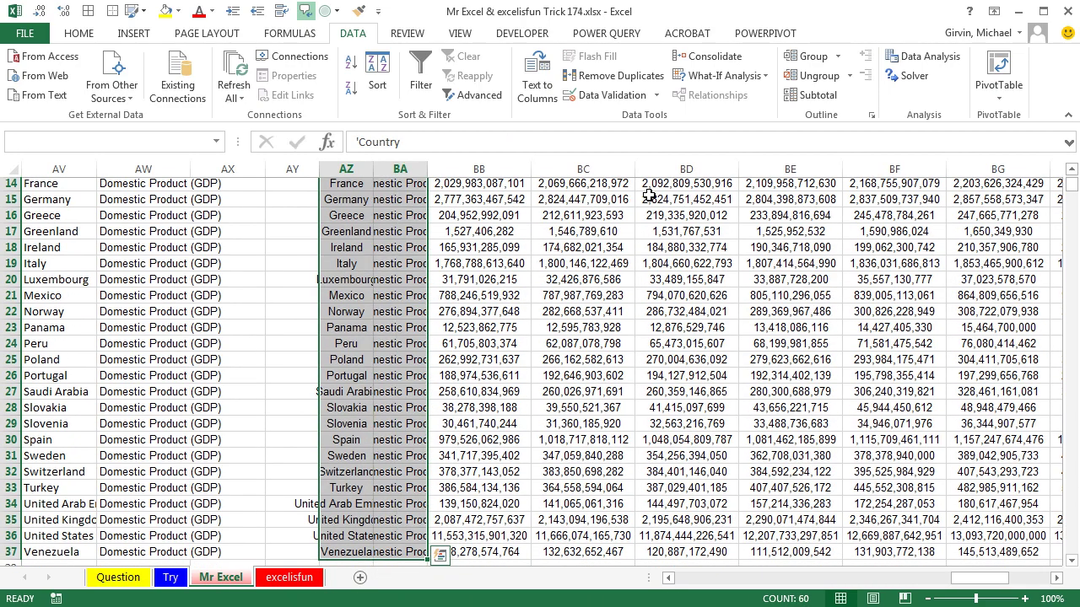
pyautogui.hotkey('alt', 'o')
pyautogui.press('c')
pyautogui.press('a')
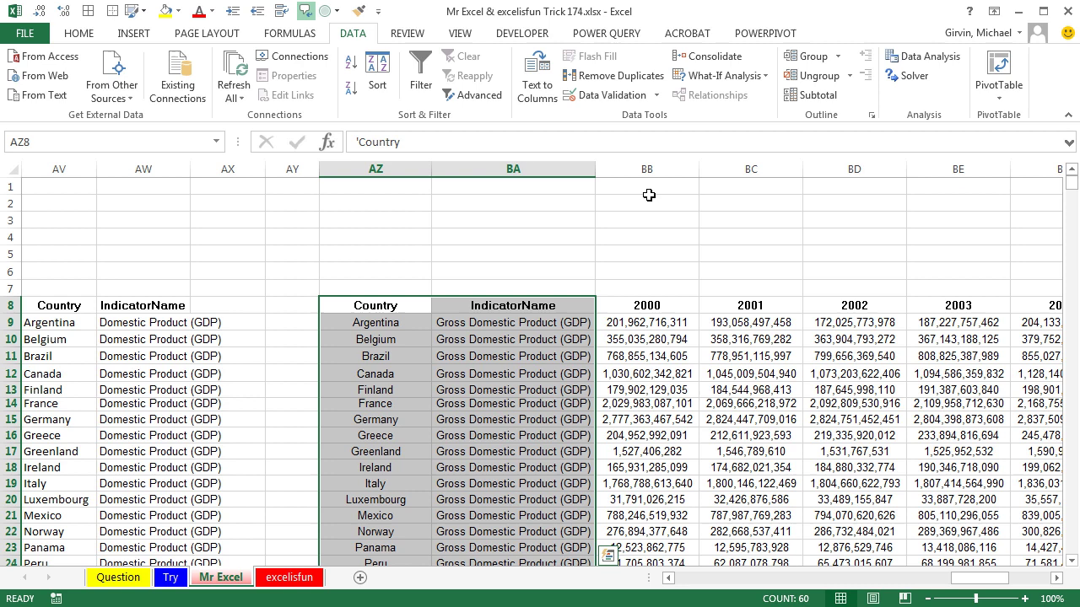
pyautogui.press('Escape')
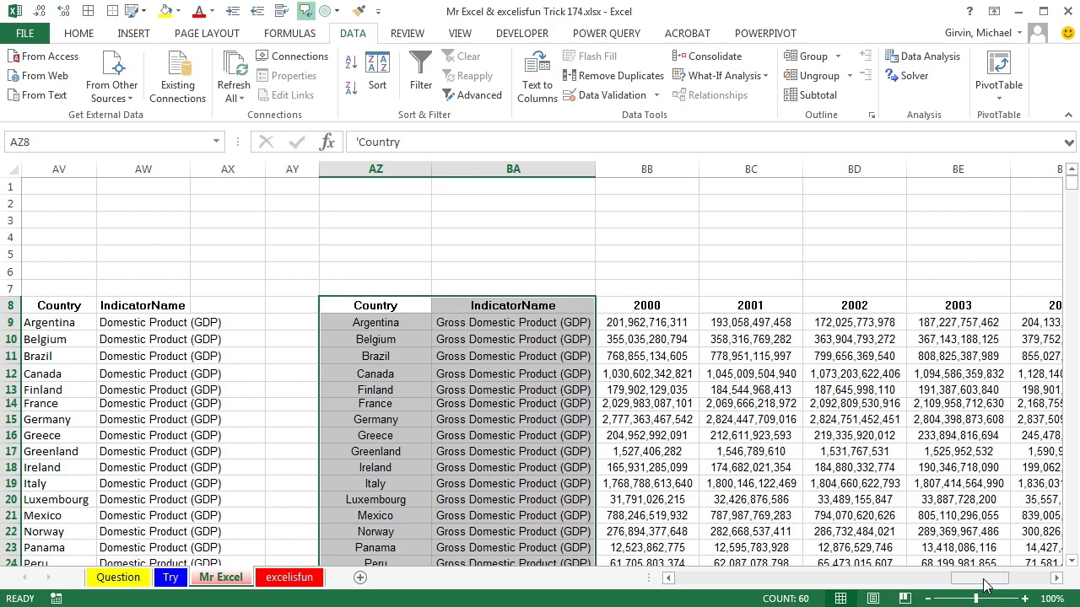
pyautogui.moveTo(985, 580); pyautogui.dragTo(435, 540)
# On the excelisfun sheet, convert the data starting at A8 into a table named 'StartTable'
pyautogui.click(291, 579)
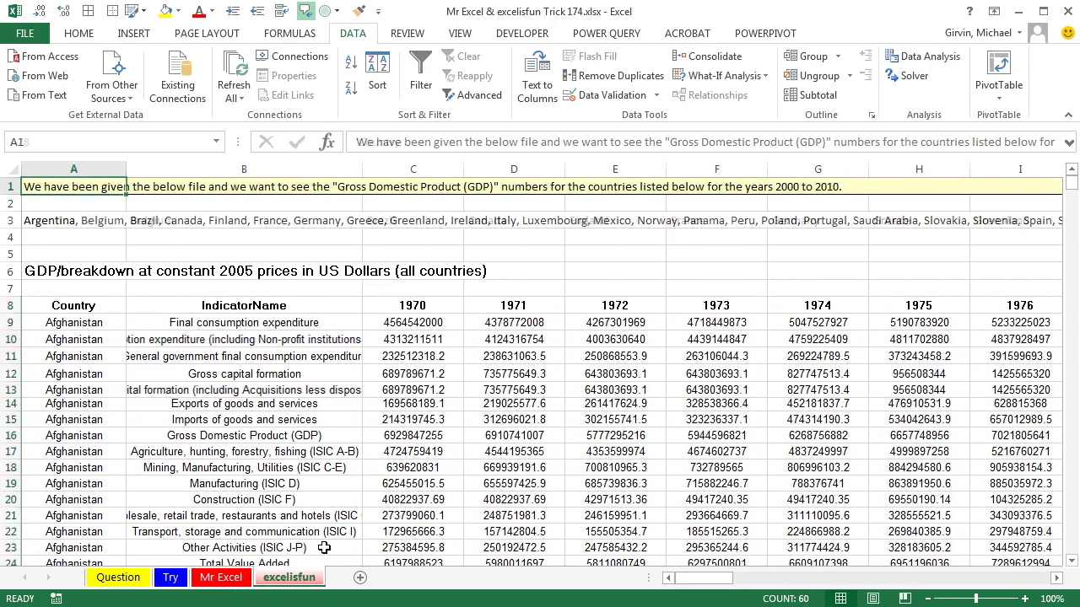
pyautogui.click(196, 326)
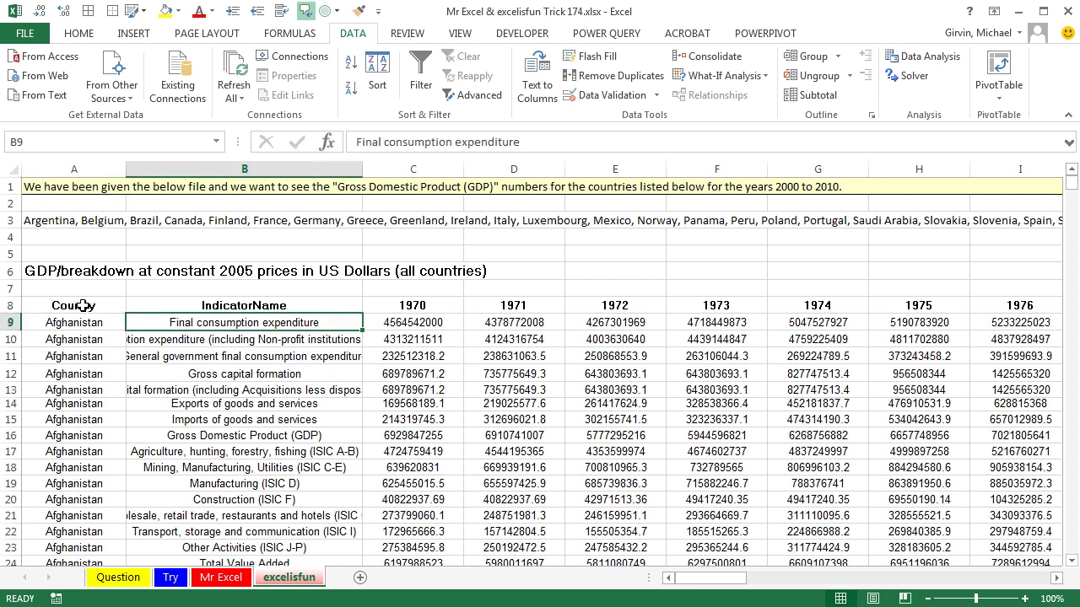
pyautogui.click(85, 307)
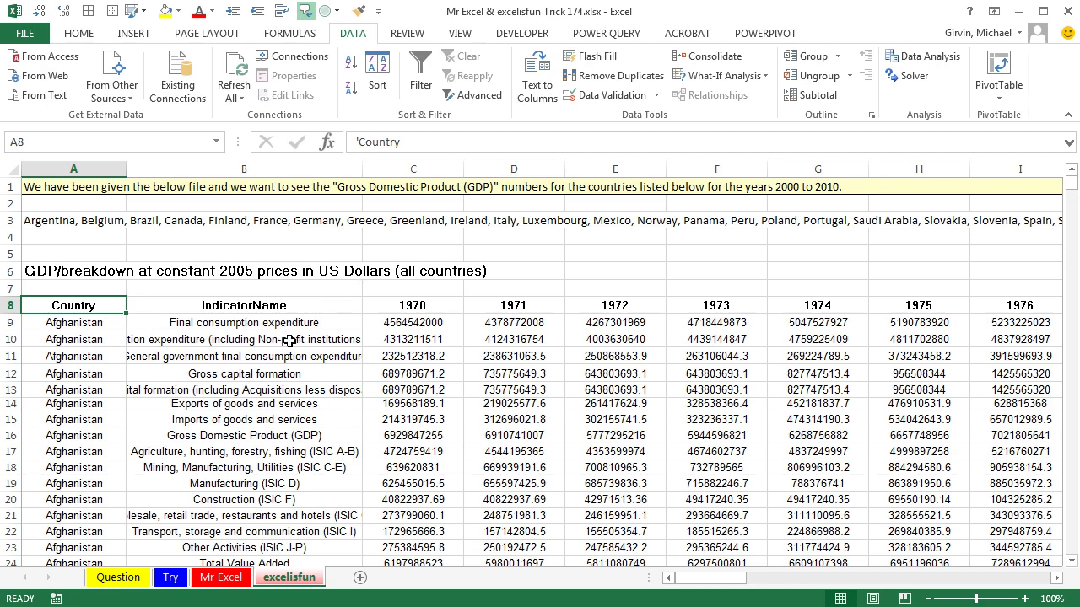
pyautogui.hotkey('ctrl', 't')
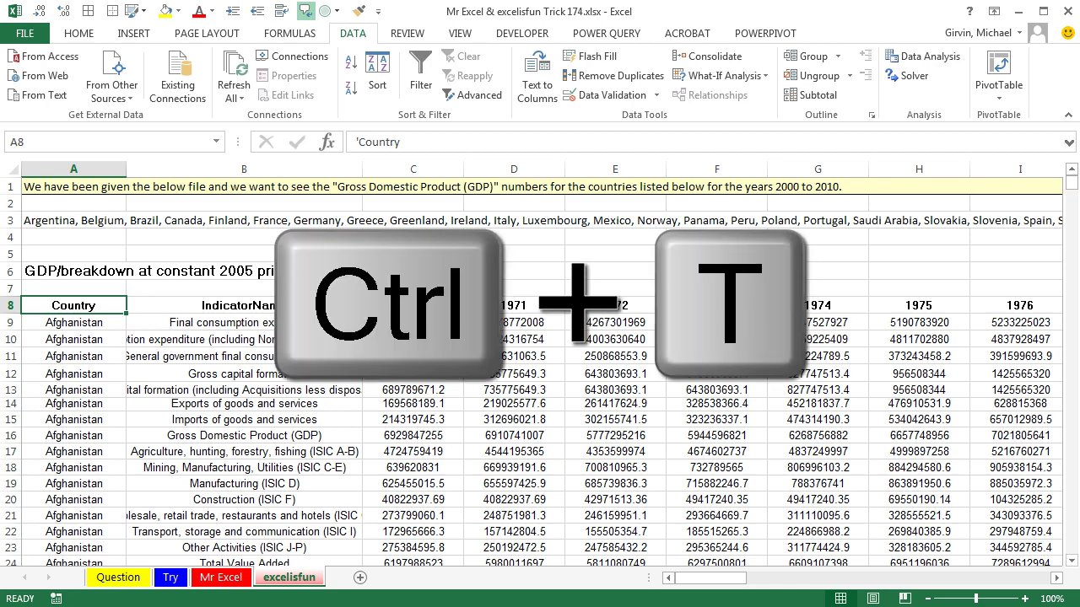
pyautogui.press('Return')
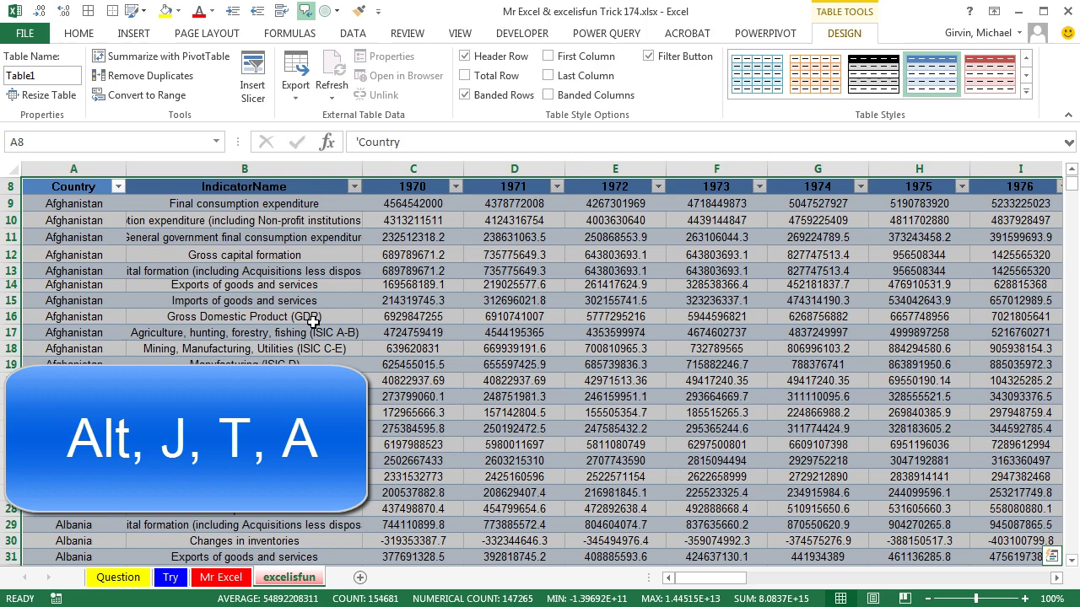
pyautogui.hotkey('alt', 'j')
pyautogui.press('t')
pyautogui.press('a')
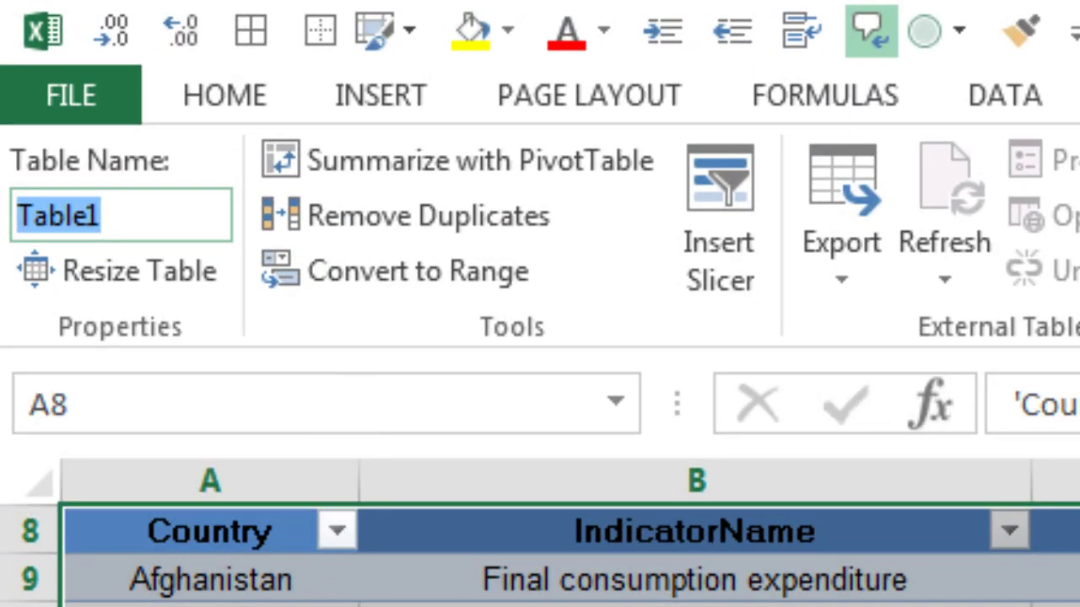
pyautogui.write('StartTable')
pyautogui.press('Return')
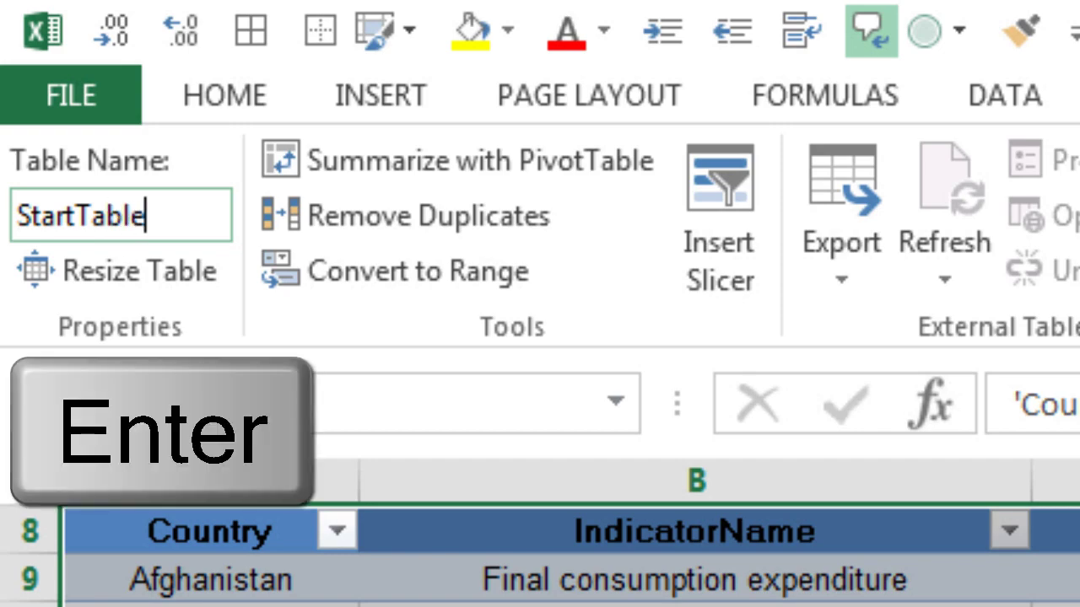
pyautogui.scroll(3, 540, 557)
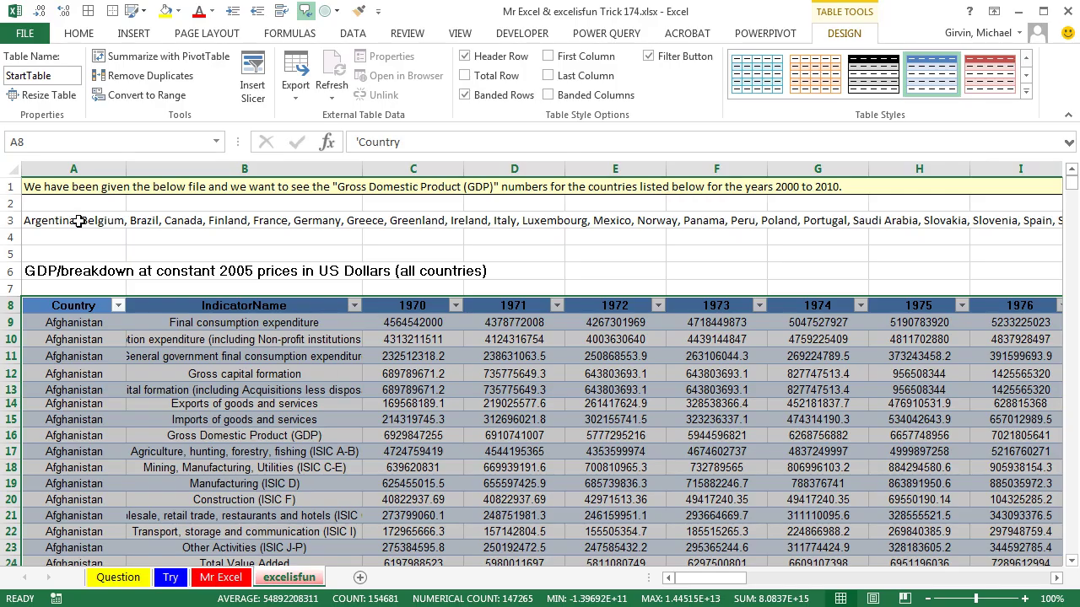
# Move the country list down to A4 and add a bold 'Countries' header in A3
pyautogui.click(78, 221)
pyautogui.moveTo(80, 229); pyautogui.dragTo(77, 227)
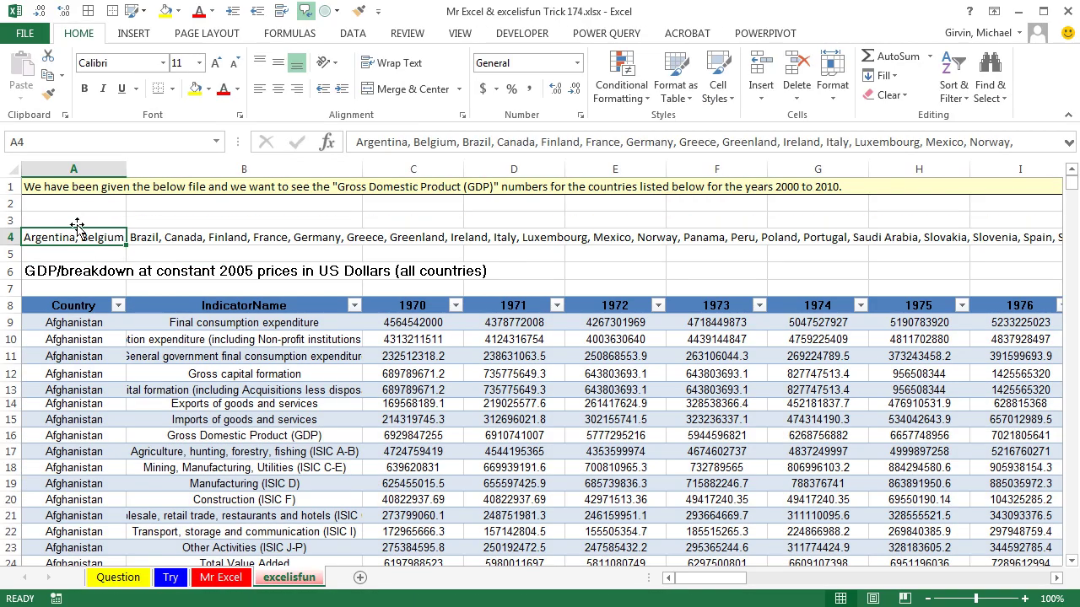
pyautogui.click(77, 218)
pyautogui.write('Countries')
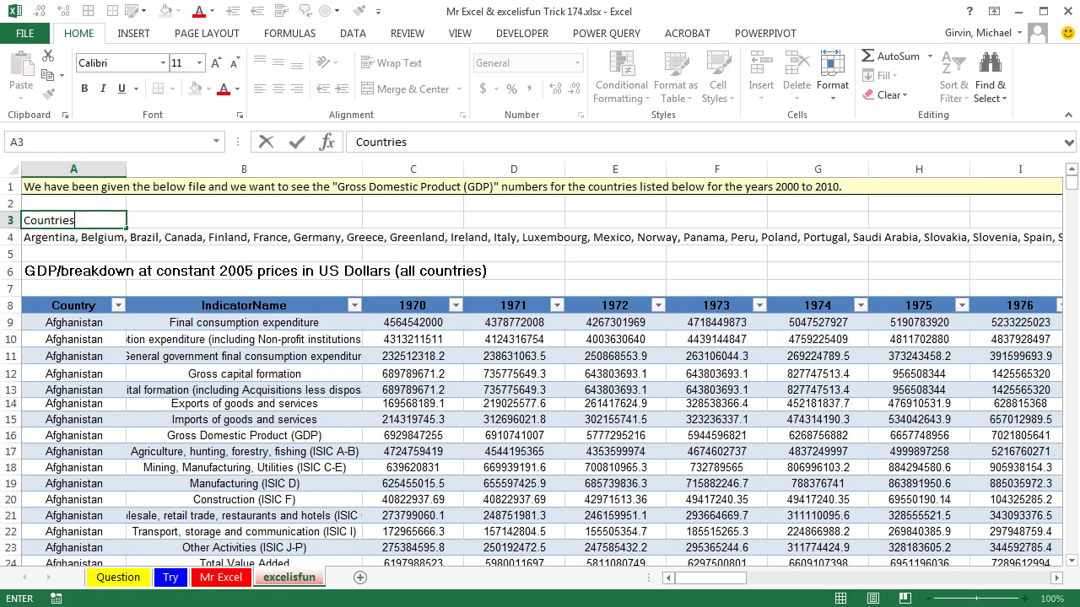
pyautogui.hotkey('ctrl', 'Return')
pyautogui.hotkey('ctrl', 'b')
# Turn A3:A4 into a table named 'CountiesStart'
pyautogui.hotkey('ctrl', 't')
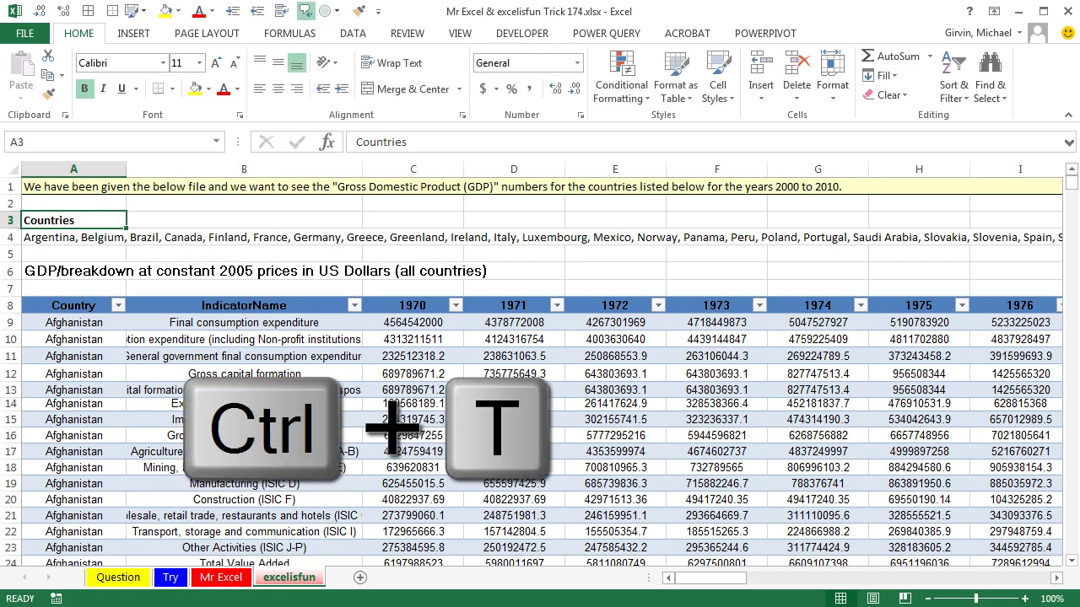
pyautogui.press('Return')
pyautogui.hotkey('alt', 'j')
pyautogui.press('t')
pyautogui.press('a')
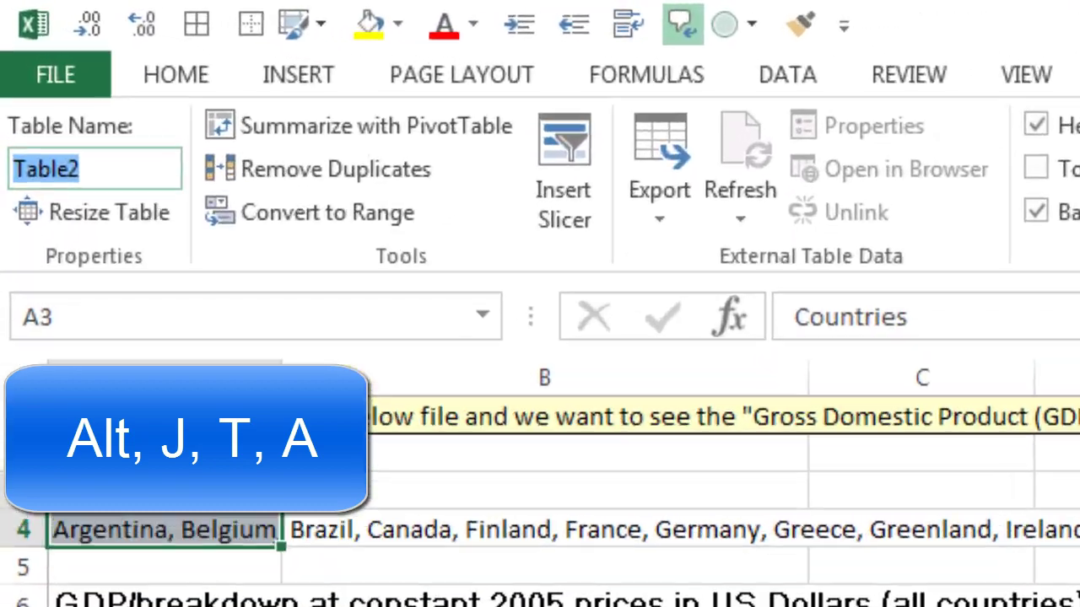
pyautogui.write('CountiesStart')
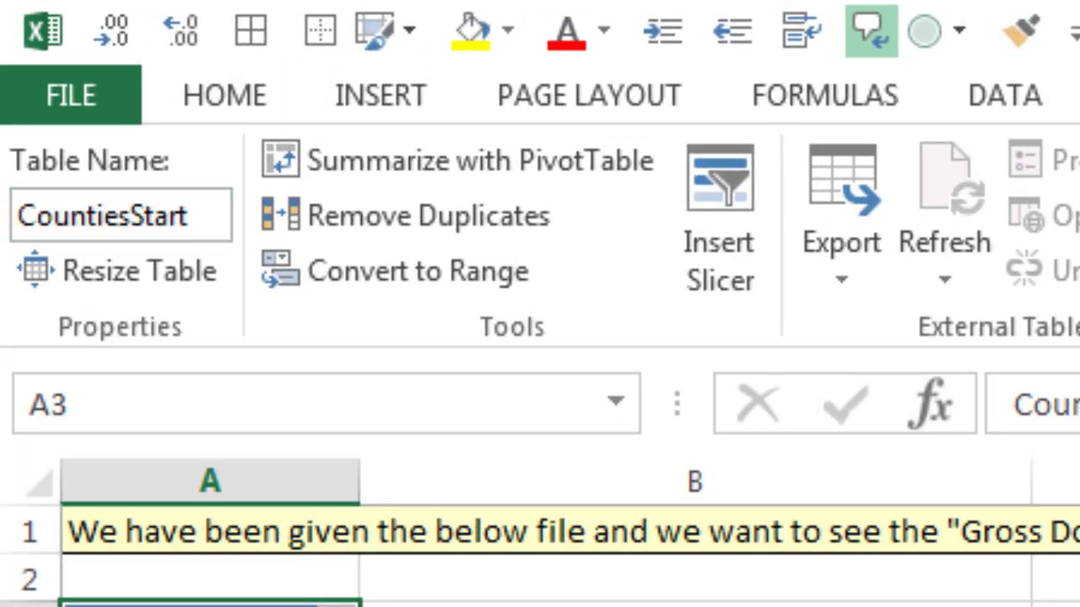
pyautogui.press('Return')
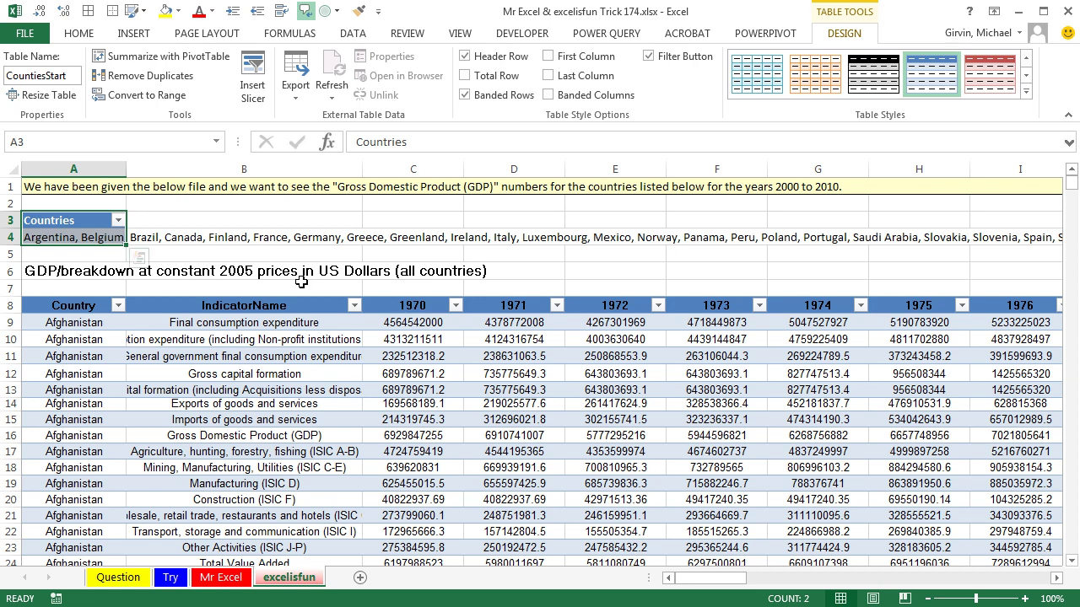
pyautogui.click(233, 322)
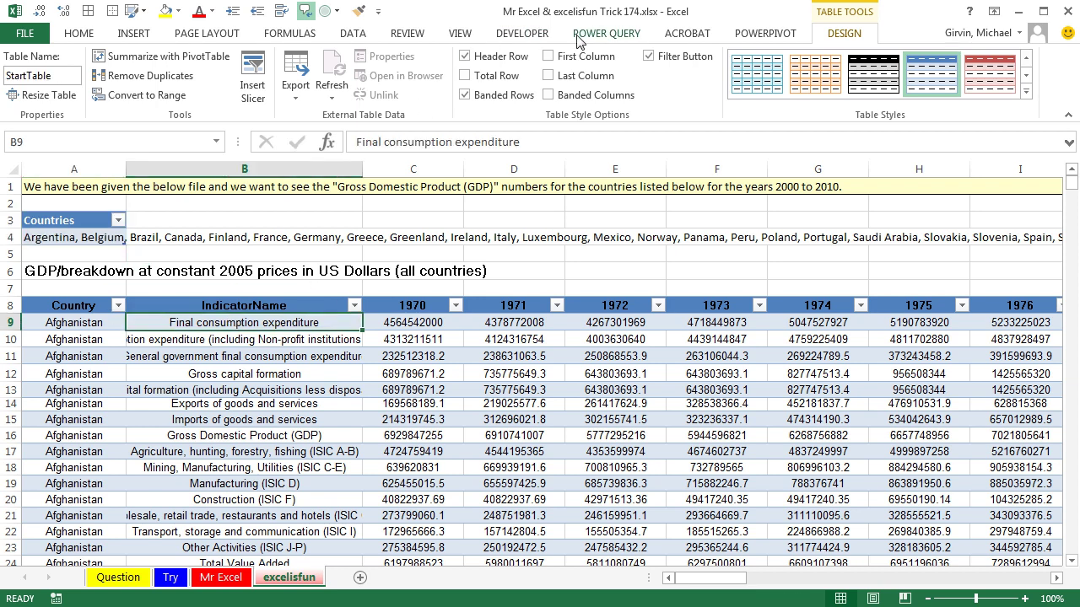
# Load StartTable into Power Query From Table and filter IndicatorName to Gross Domestic Product (GDP)
pyautogui.click(605, 33)
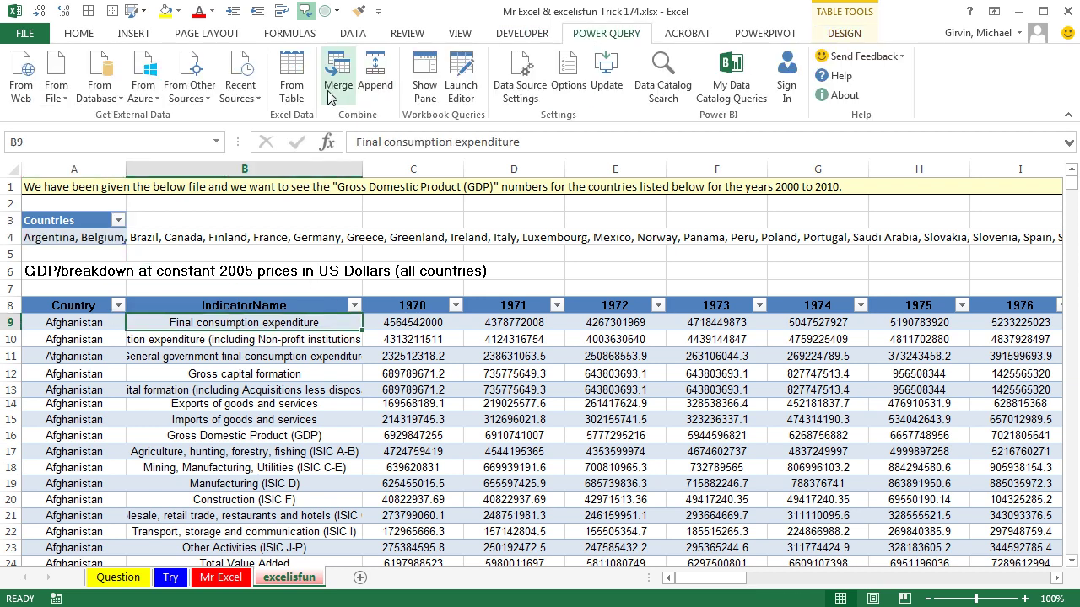
pyautogui.click(302, 96)
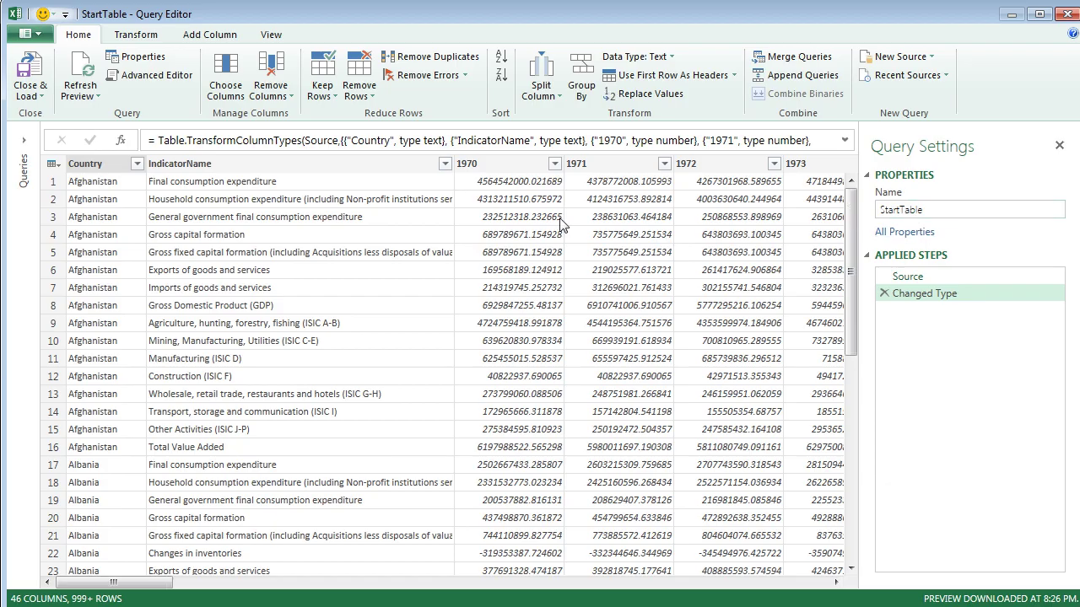
pyautogui.click(444, 164)
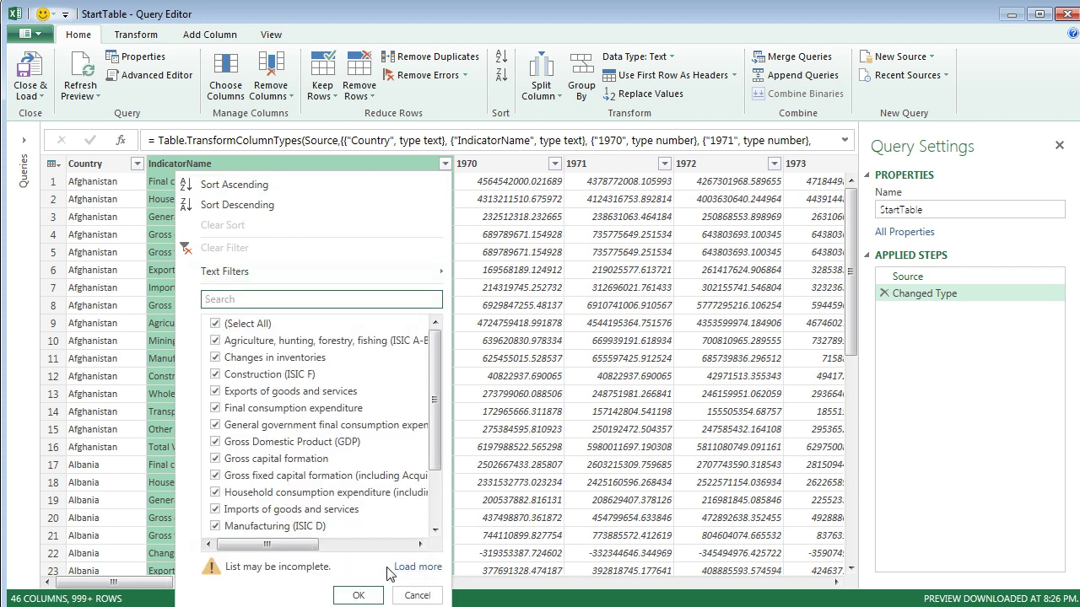
pyautogui.click(400, 568)
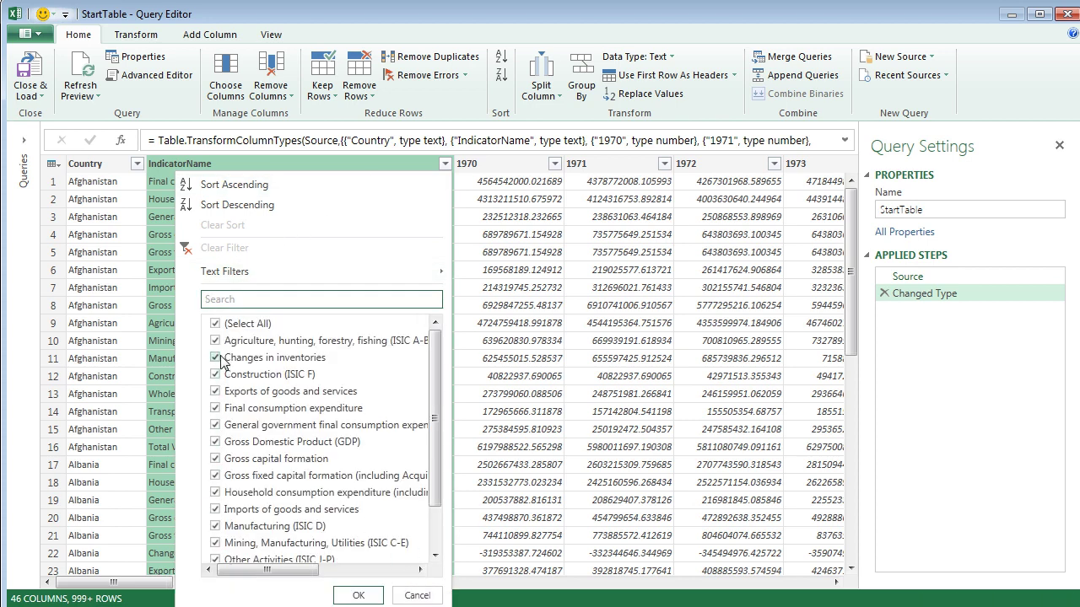
pyautogui.click(215, 326)
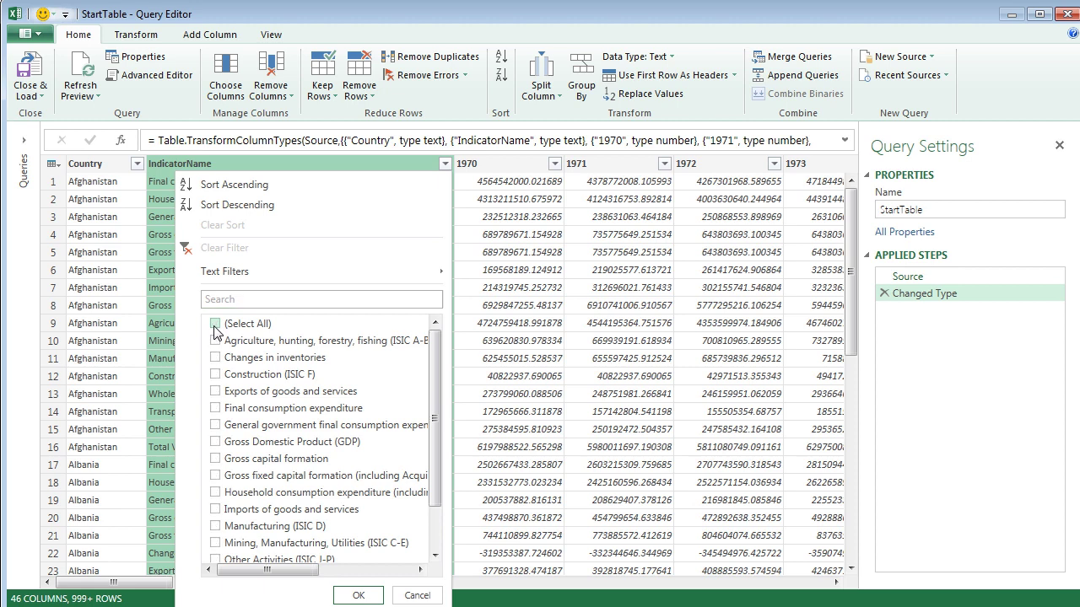
pyautogui.click(216, 442)
pyautogui.click(358, 596)
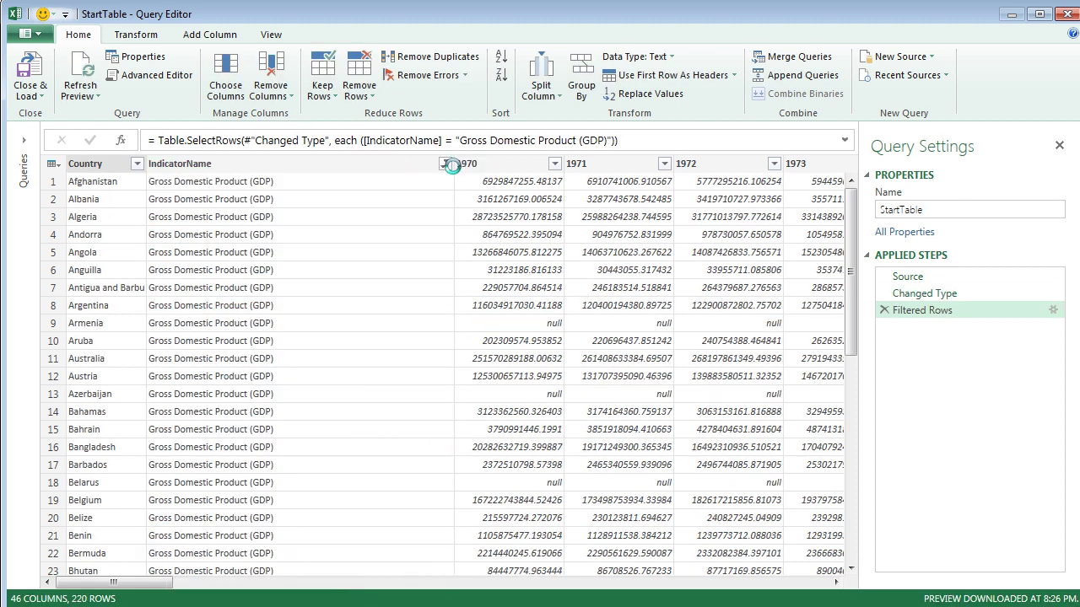
# Remove the year columns 1970 through 1999 from StartTable
pyautogui.click(475, 166)
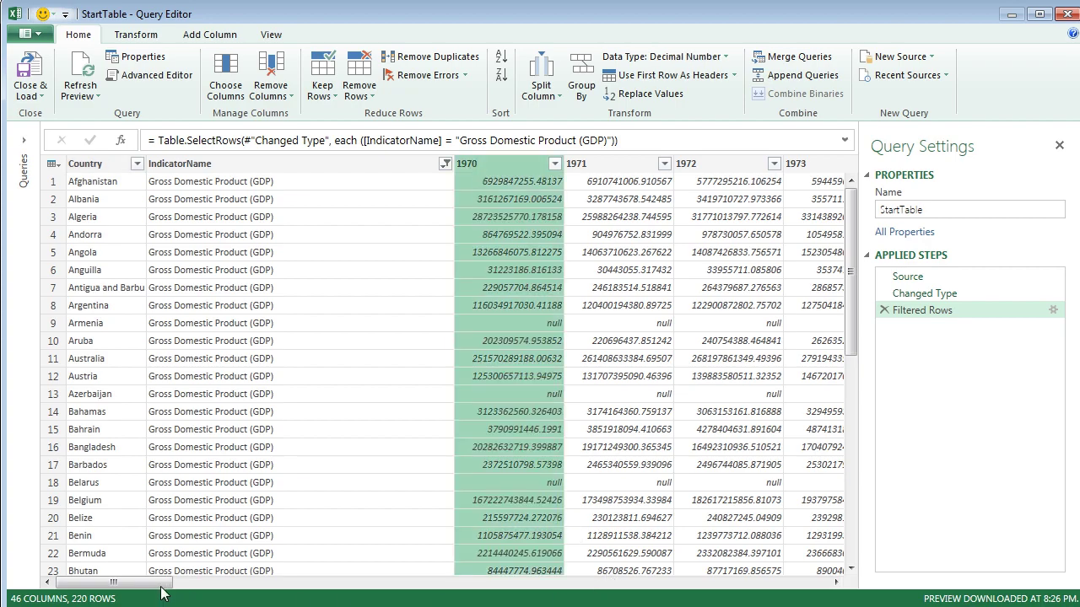
pyautogui.moveTo(161, 589); pyautogui.dragTo(633, 595)
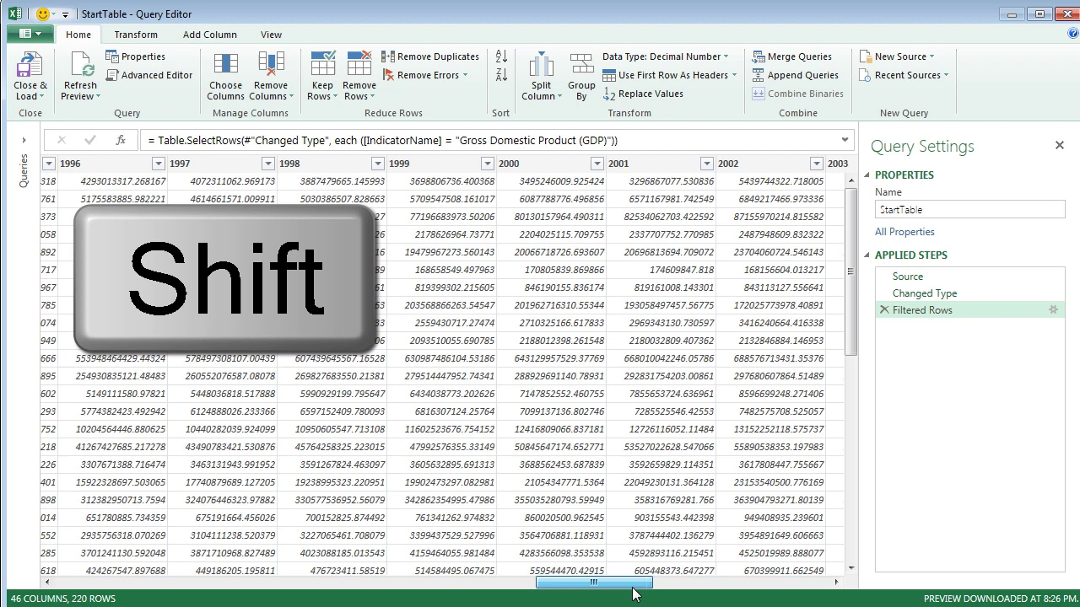
pyautogui.hscroll(2, 631, 590)
pyautogui.keyDown('shift'); pyautogui.click(367, 165); pyautogui.keyUp('shift')
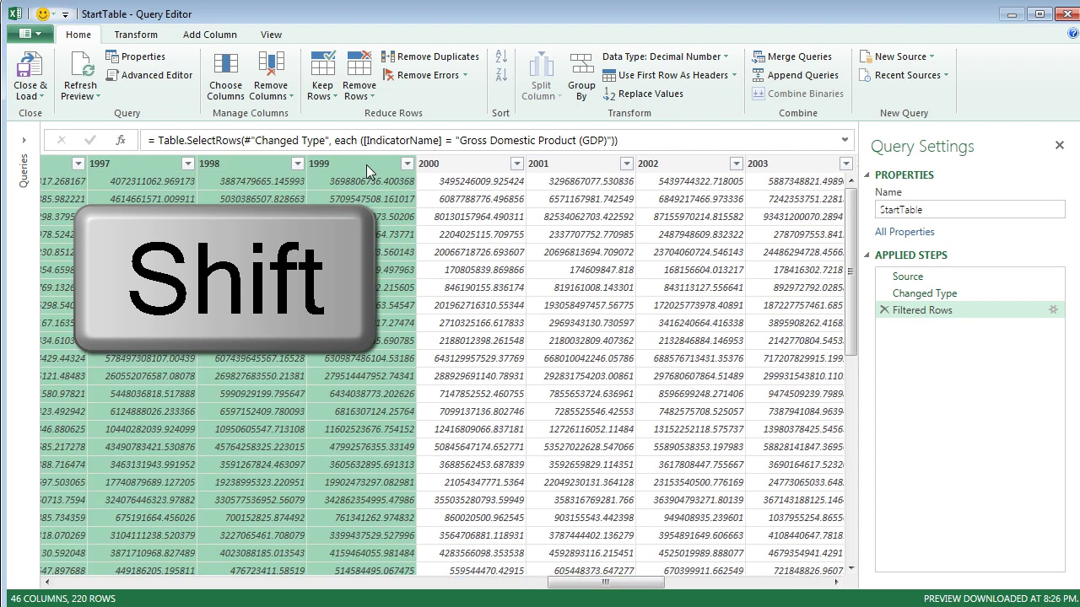
pyautogui.rightClick(366, 165)
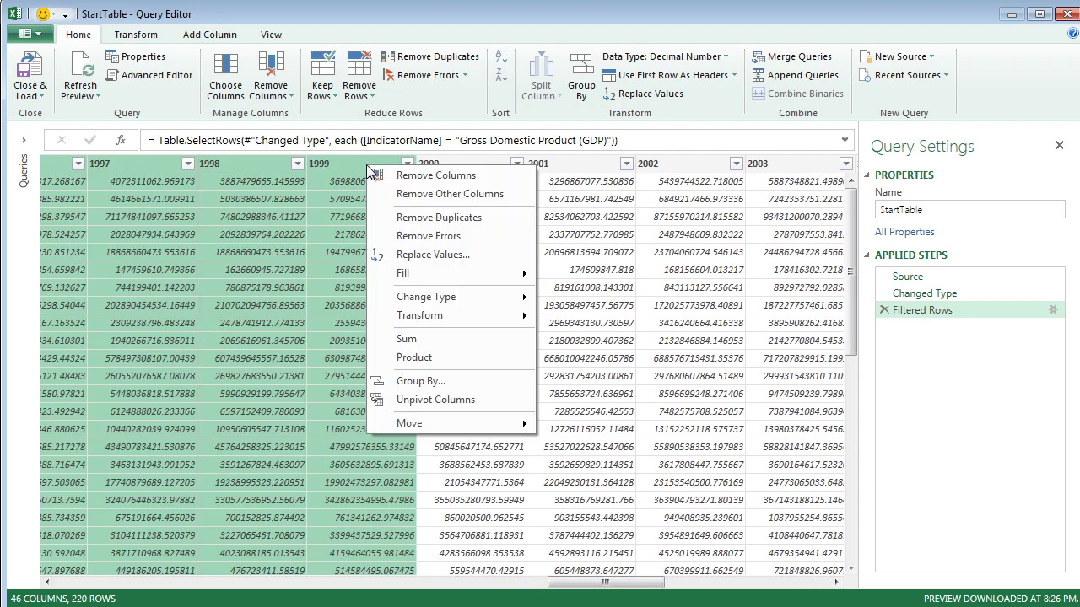
pyautogui.click(419, 180)
# Remove the 2011–2013 year columns and the IndicatorName column
pyautogui.keyDown('shift'); pyautogui.click(753, 166); pyautogui.keyUp('shift')
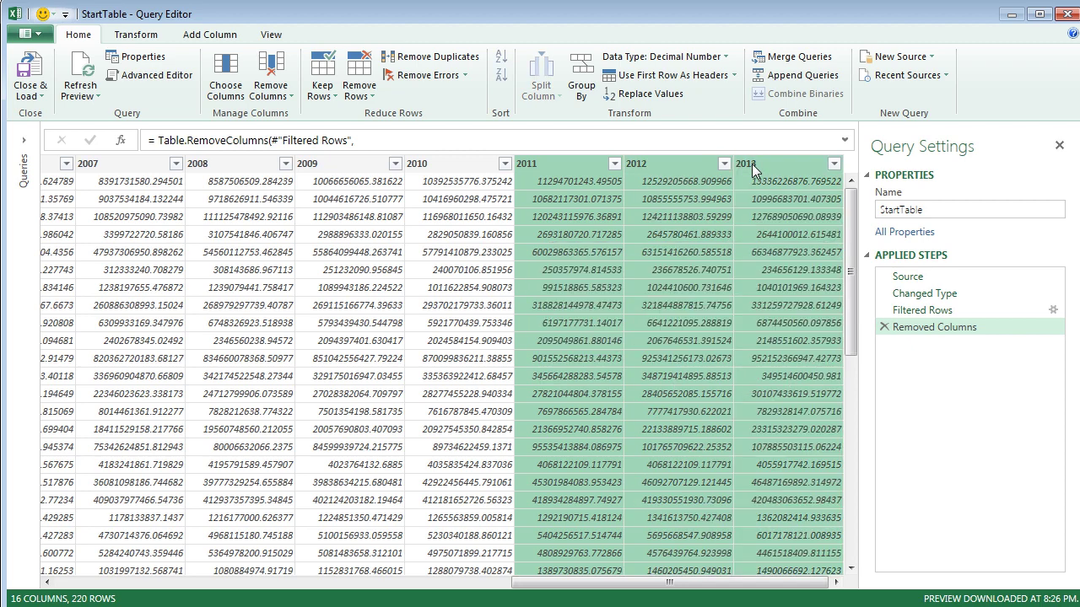
pyautogui.rightClick(753, 166)
pyautogui.click(775, 179)
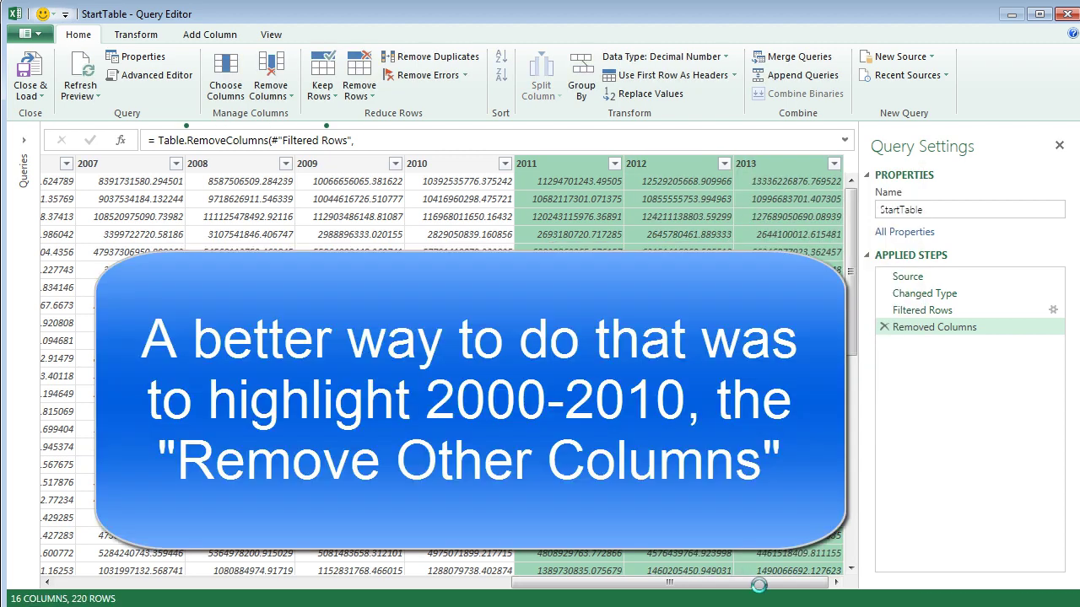
pyautogui.moveTo(743, 582); pyautogui.dragTo(339, 584)
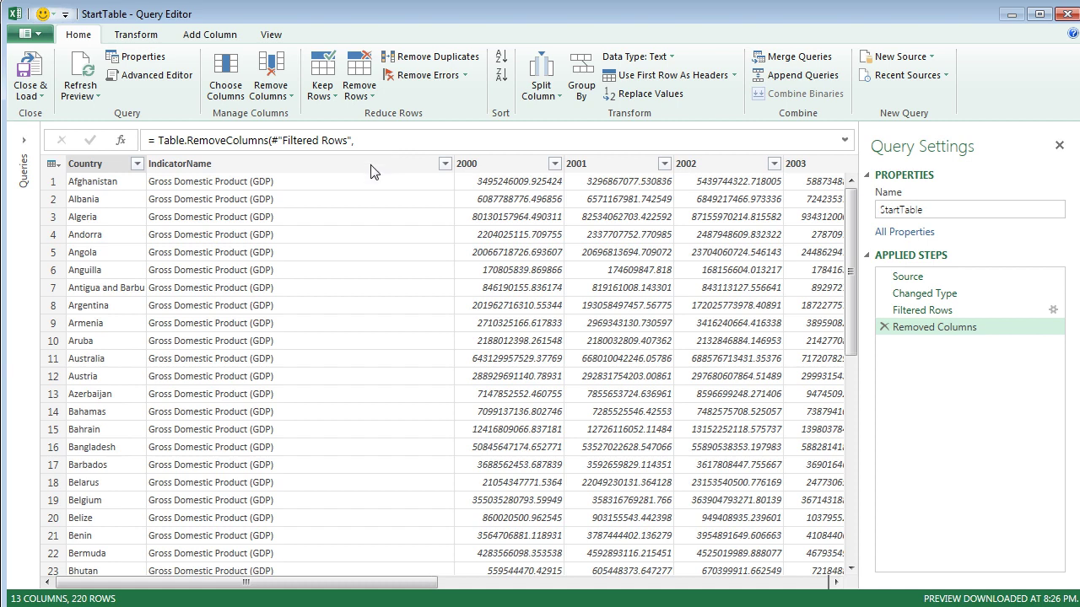
pyautogui.rightClick(371, 168)
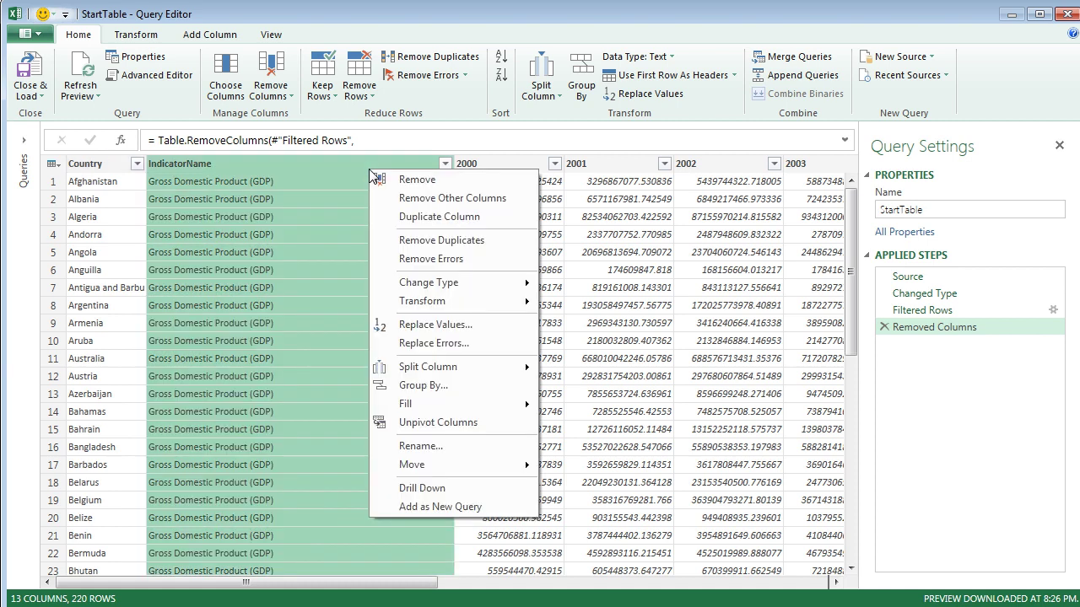
pyautogui.click(402, 183)
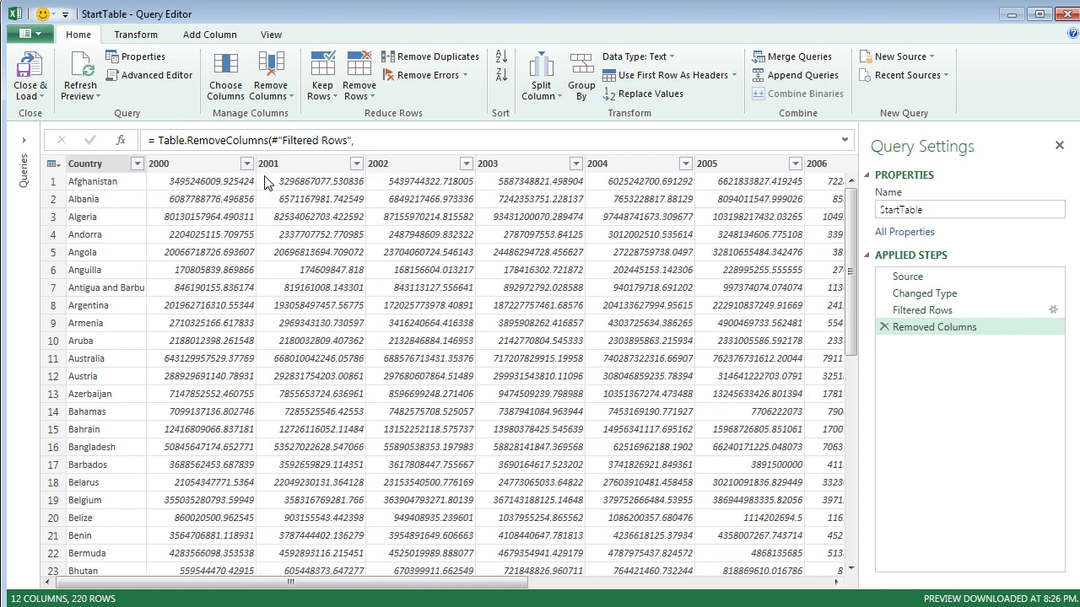
# Load StartTable with Only Create Connection, then select the CountiesStart country list
pyautogui.click(30, 90)
pyautogui.click(53, 133)
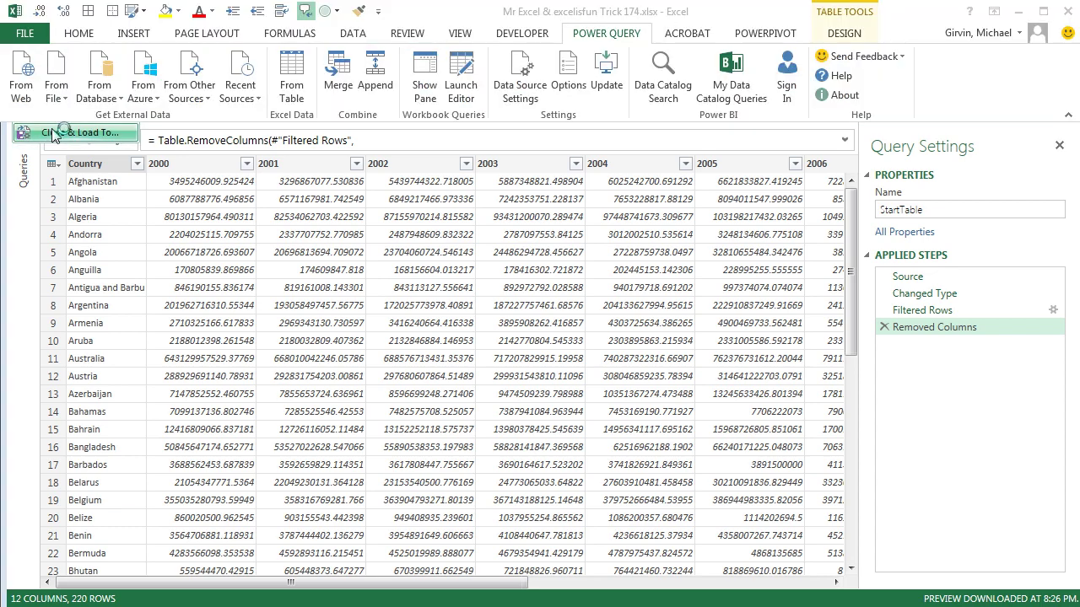
pyautogui.click(458, 164)
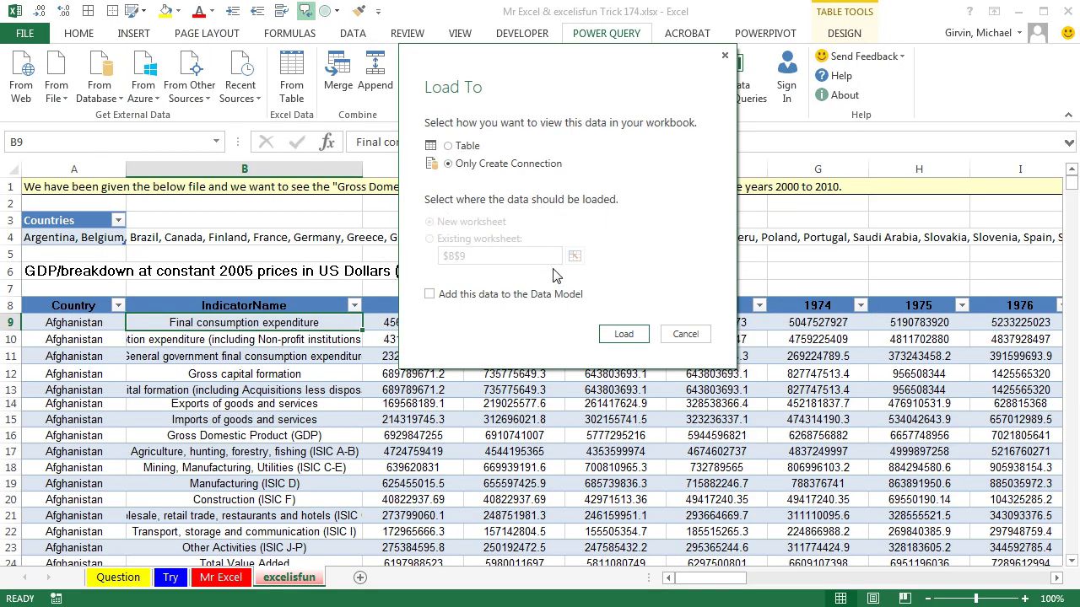
pyautogui.click(624, 334)
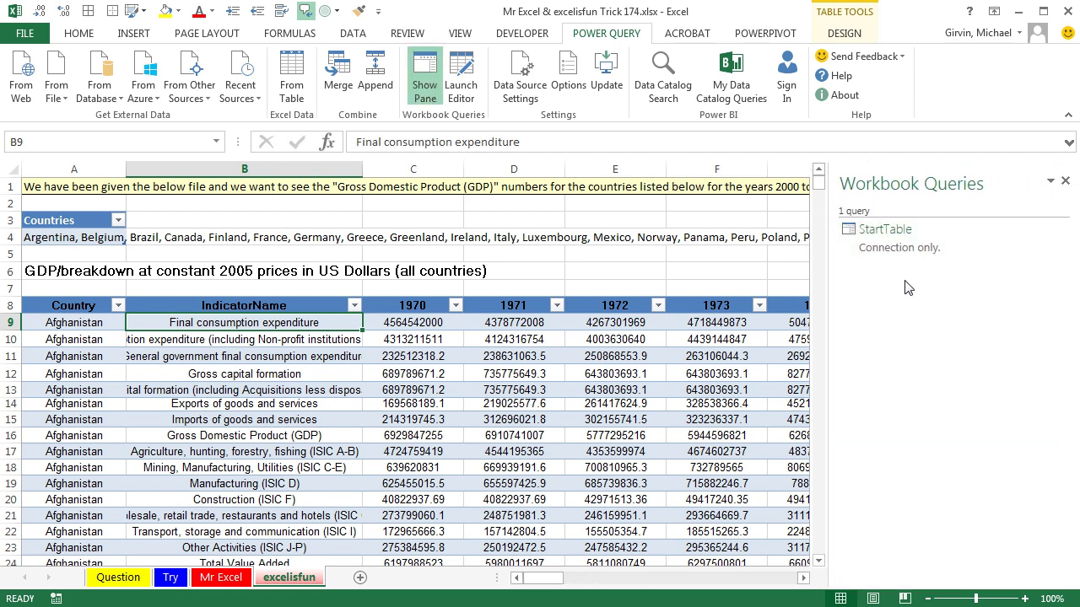
pyautogui.click(91, 237)
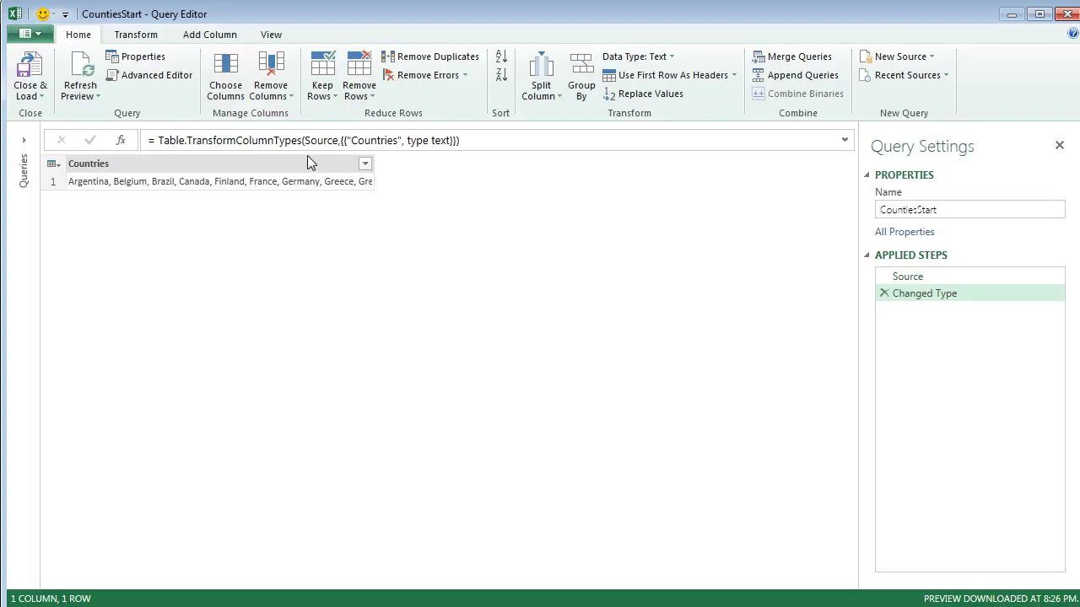
# Split the Countries column by a custom comma delimiter into Countries.1–Countries.29
pyautogui.click(299, 169)
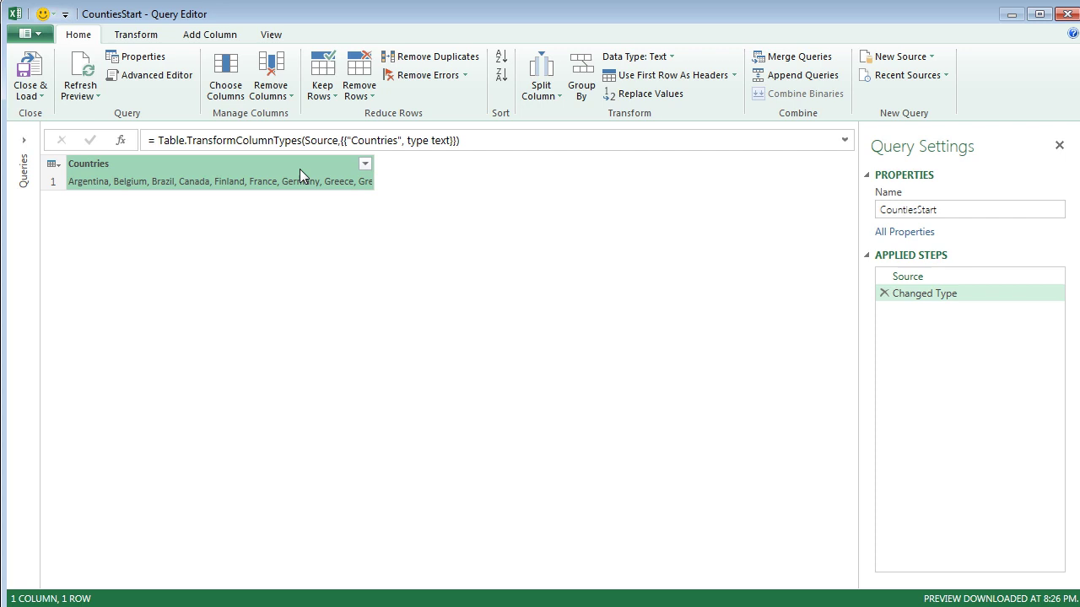
pyautogui.click(550, 78)
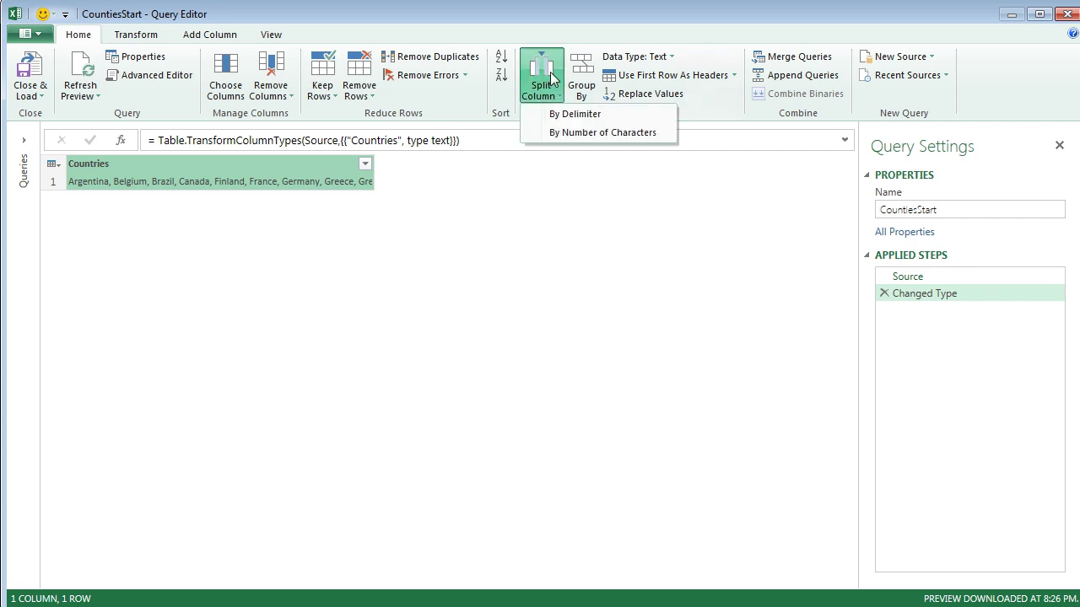
pyautogui.click(561, 117)
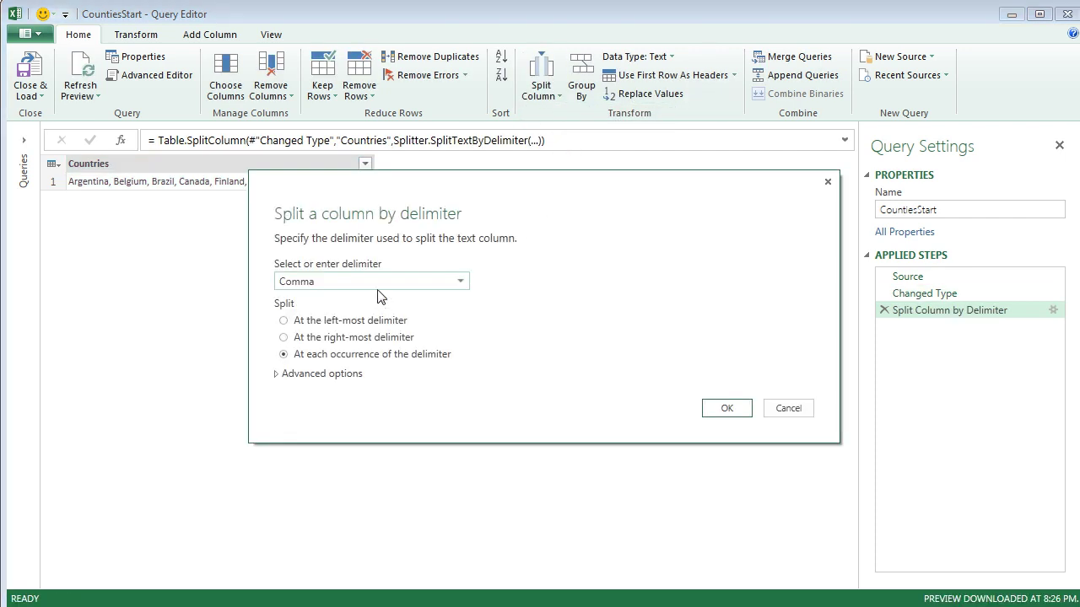
pyautogui.click(375, 284)
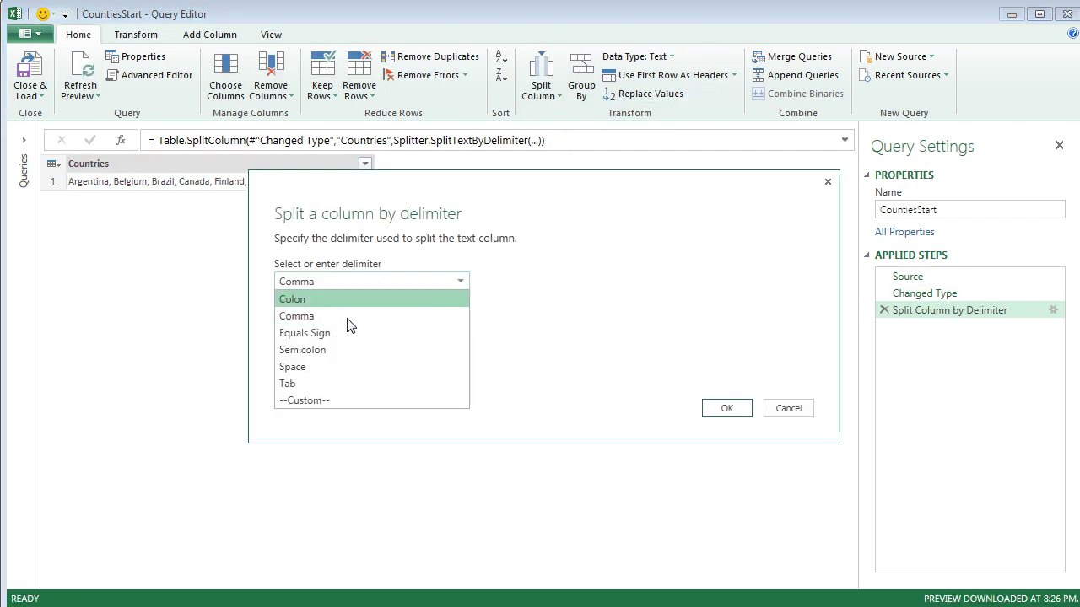
pyautogui.click(328, 410)
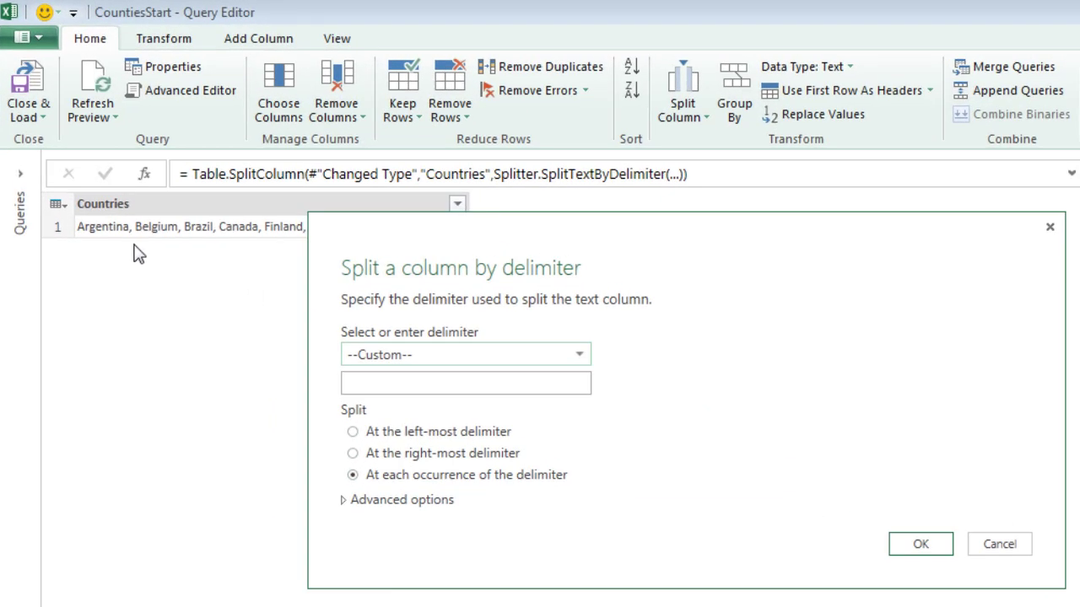
pyautogui.click(400, 384)
pyautogui.write(',')
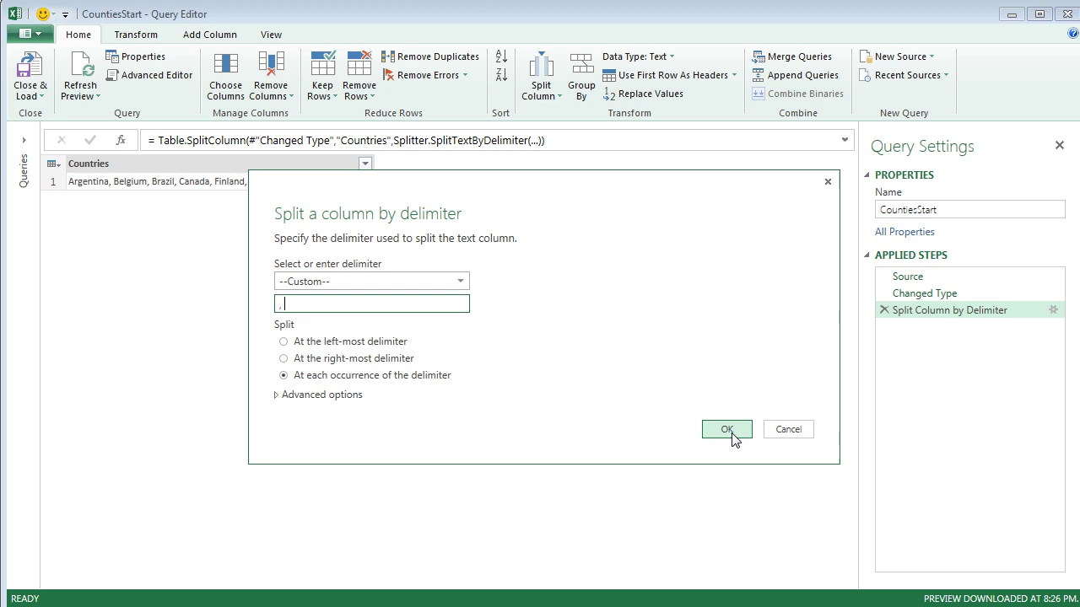
pyautogui.click(731, 434)
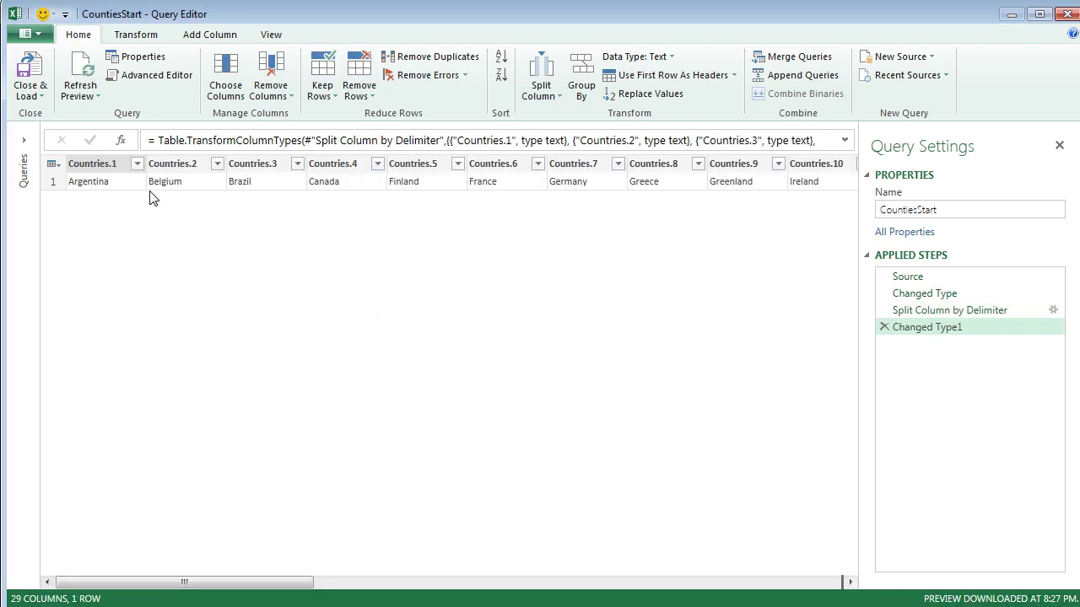
# Unpivot columns Countries.1 through Countries.29 into rows
pyautogui.click(97, 163)
pyautogui.moveTo(200, 588); pyautogui.dragTo(822, 584)
pyautogui.keyDown('shift'); pyautogui.click(793, 169); pyautogui.keyUp('shift')
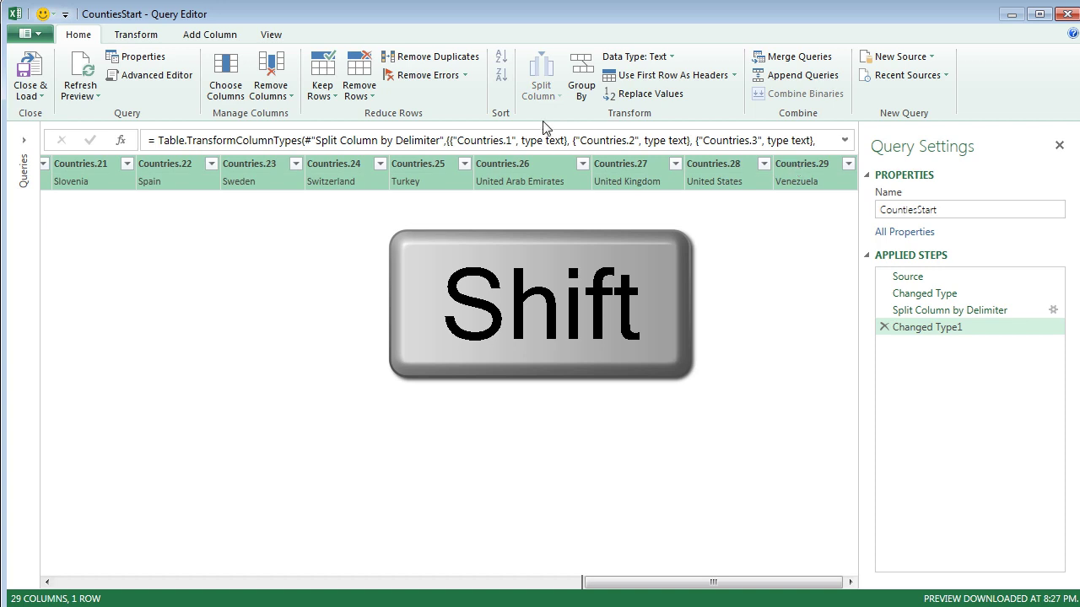
pyautogui.click(134, 37)
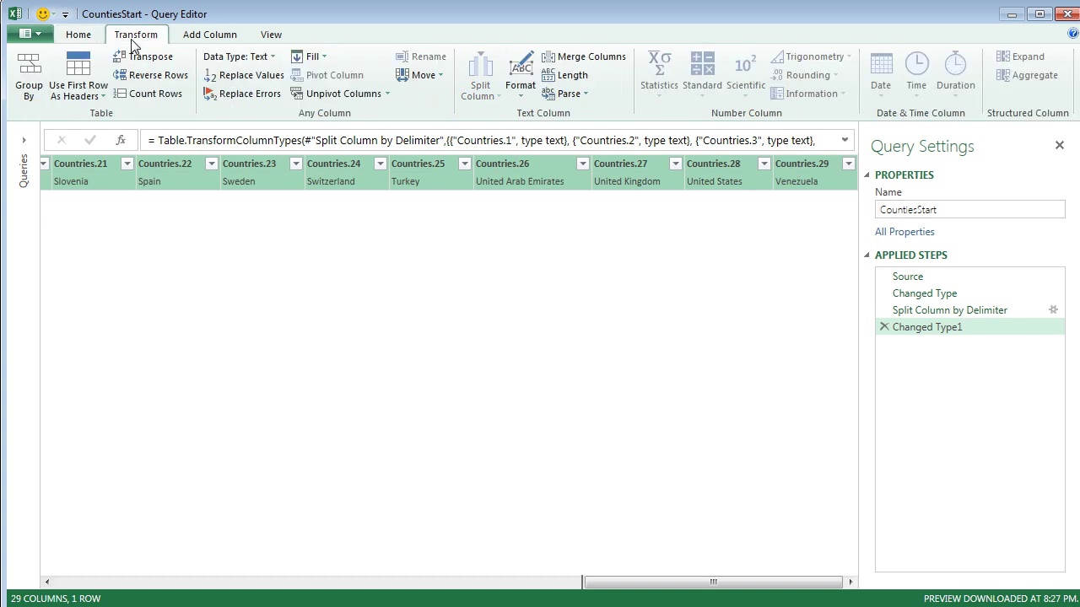
pyautogui.click(378, 93)
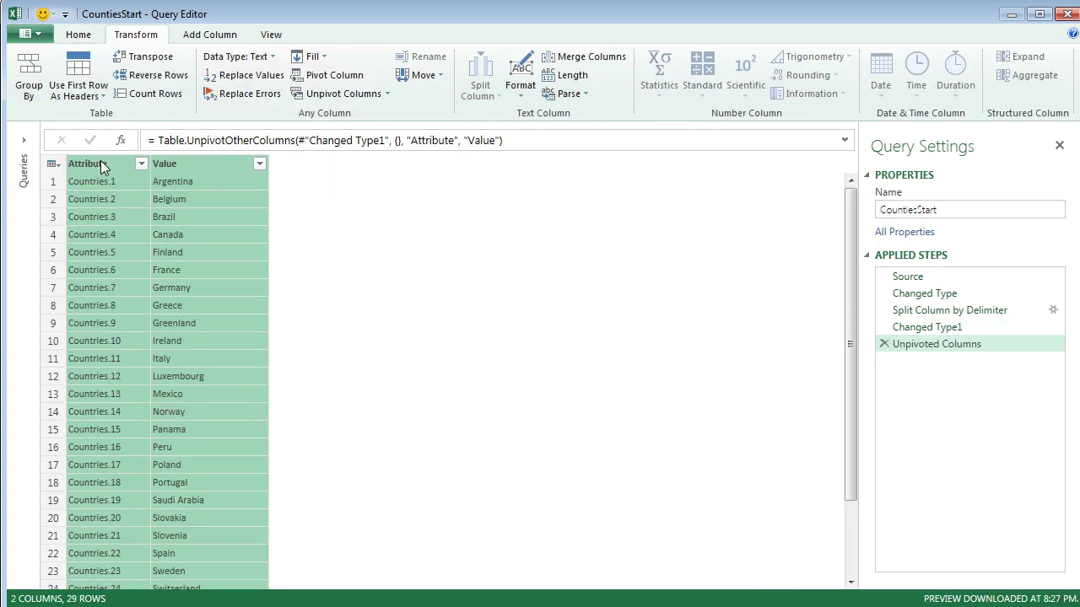
# Remove the Attribute column and rename the Value column to Country
pyautogui.rightClick(100, 162)
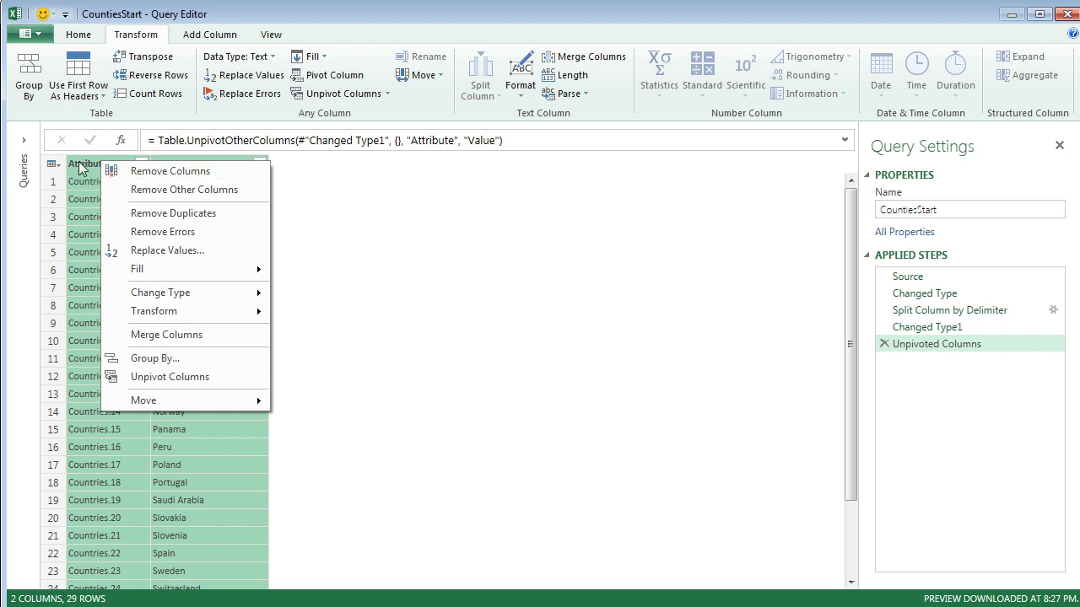
pyautogui.click(80, 165)
pyautogui.rightClick(97, 172)
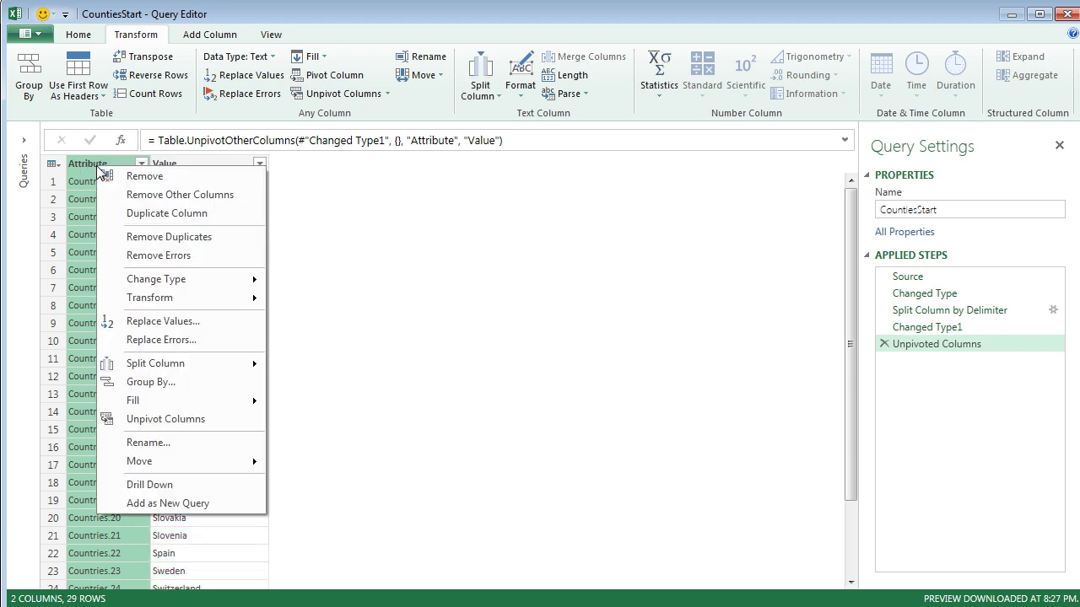
pyautogui.click(145, 178)
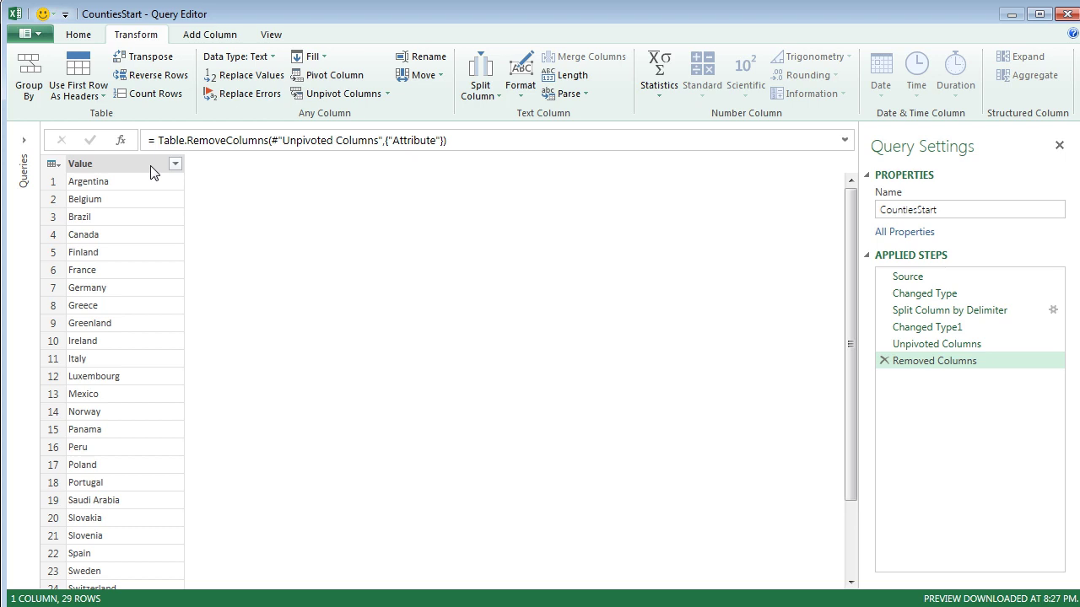
pyautogui.doubleClick(151, 166)
pyautogui.write('Country')
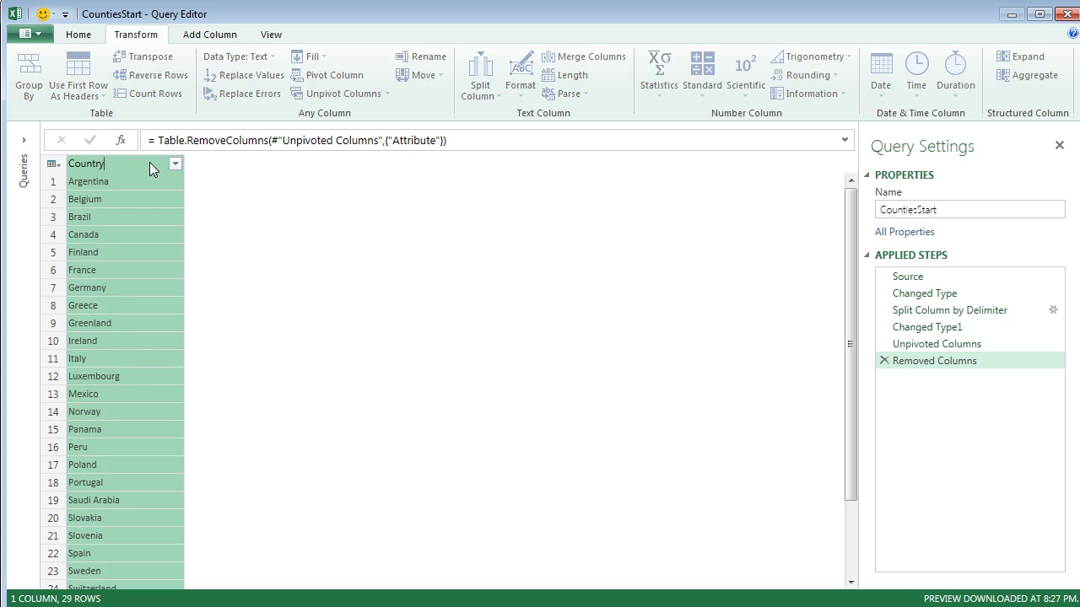
pyautogui.press('Return')
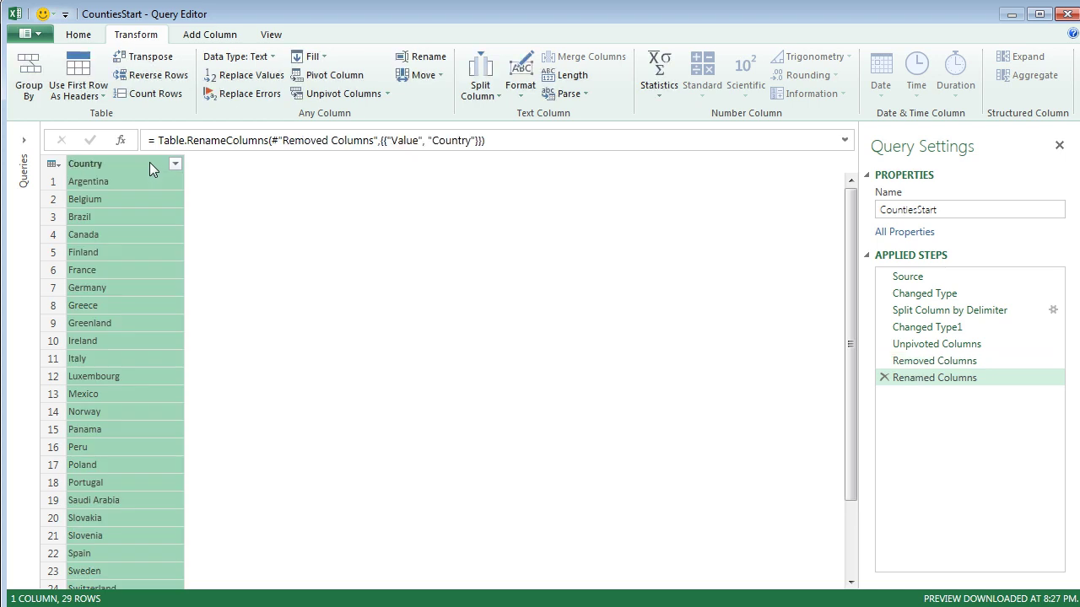
# Close the editor and load CountiesStart with Only Create Connection
pyautogui.click(79, 35)
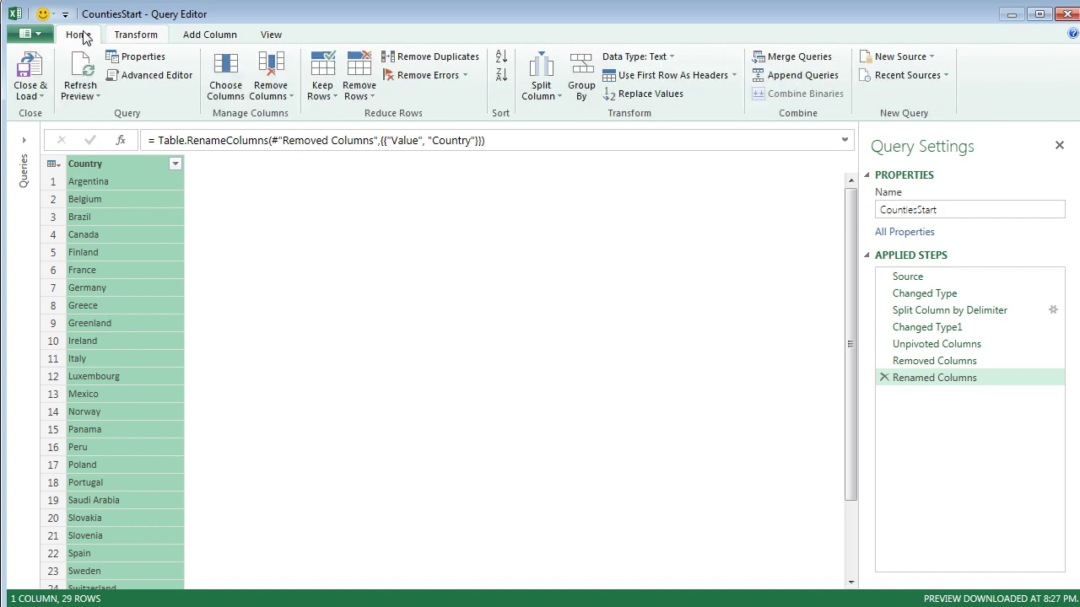
pyautogui.click(37, 99)
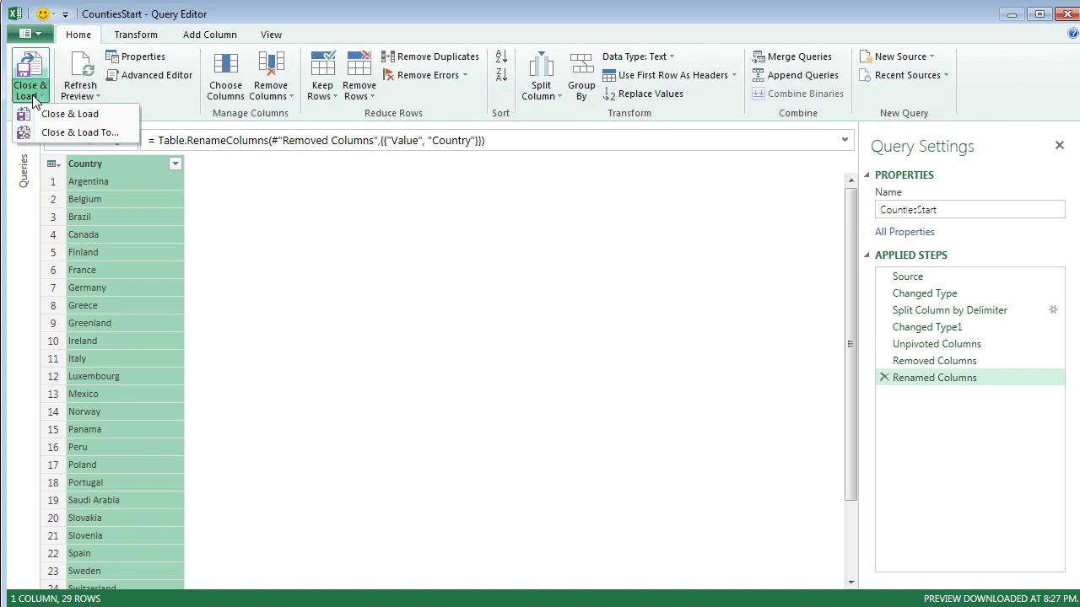
pyautogui.click(61, 133)
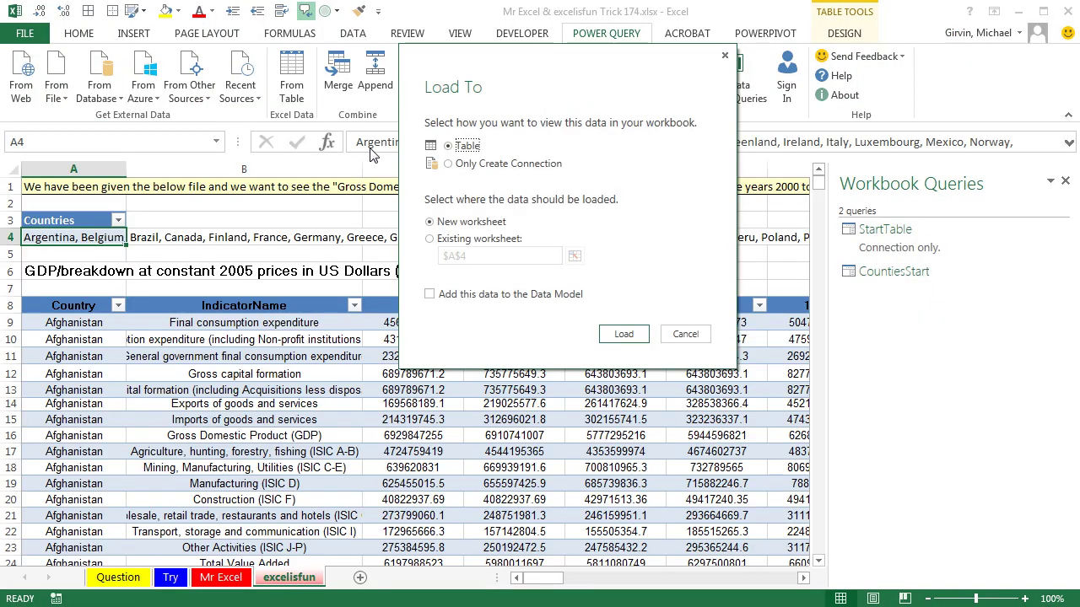
pyautogui.click(454, 165)
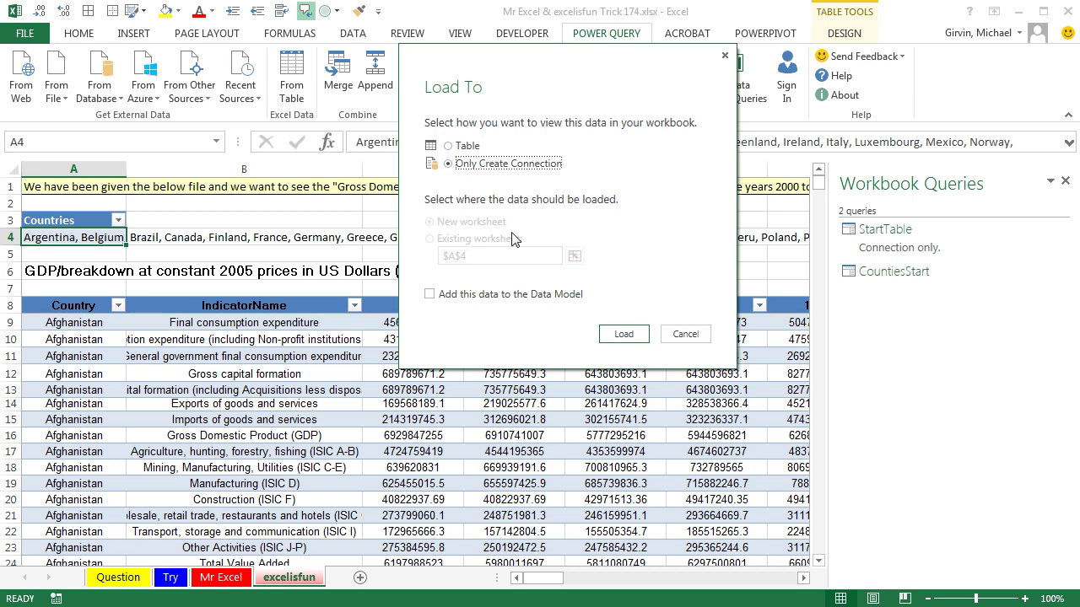
pyautogui.click(623, 337)
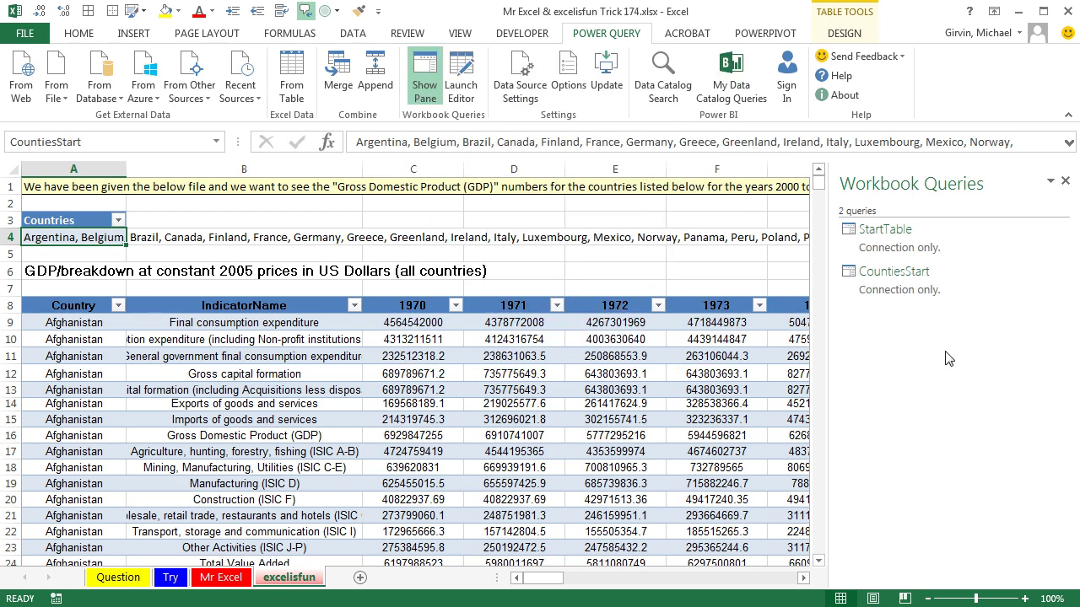
# Merge StartTable with CountiesStart, matching on the Country column in each
pyautogui.click(345, 81)
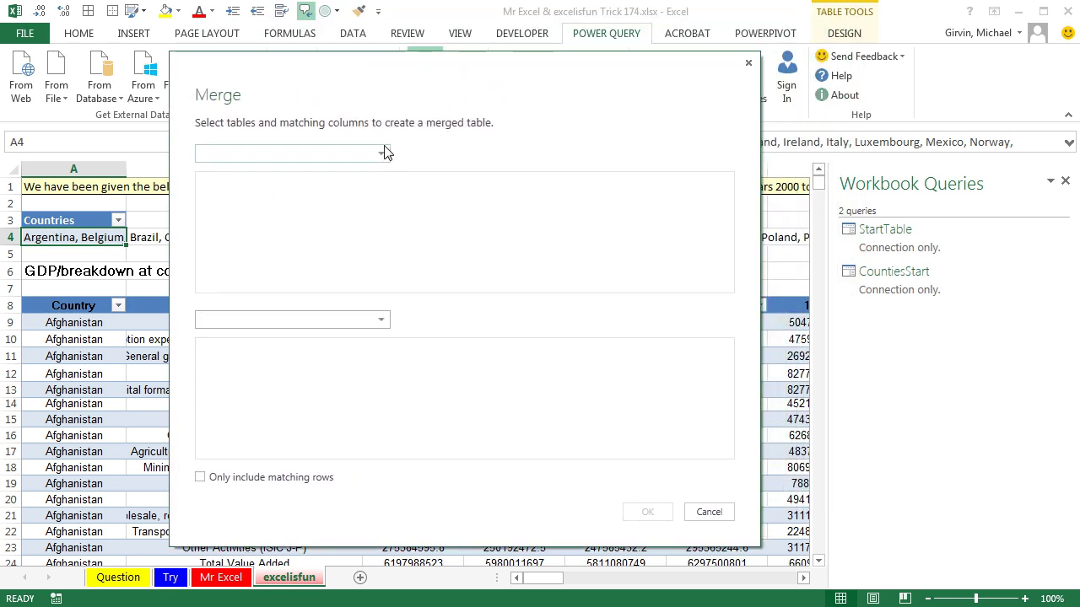
pyautogui.click(380, 153)
pyautogui.click(235, 171)
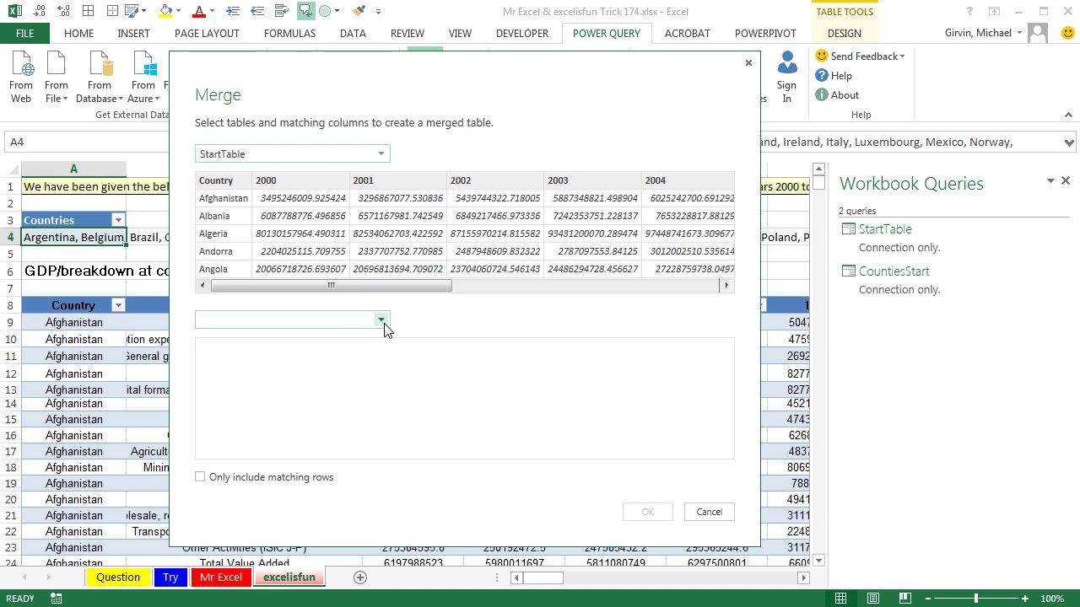
pyautogui.click(381, 321)
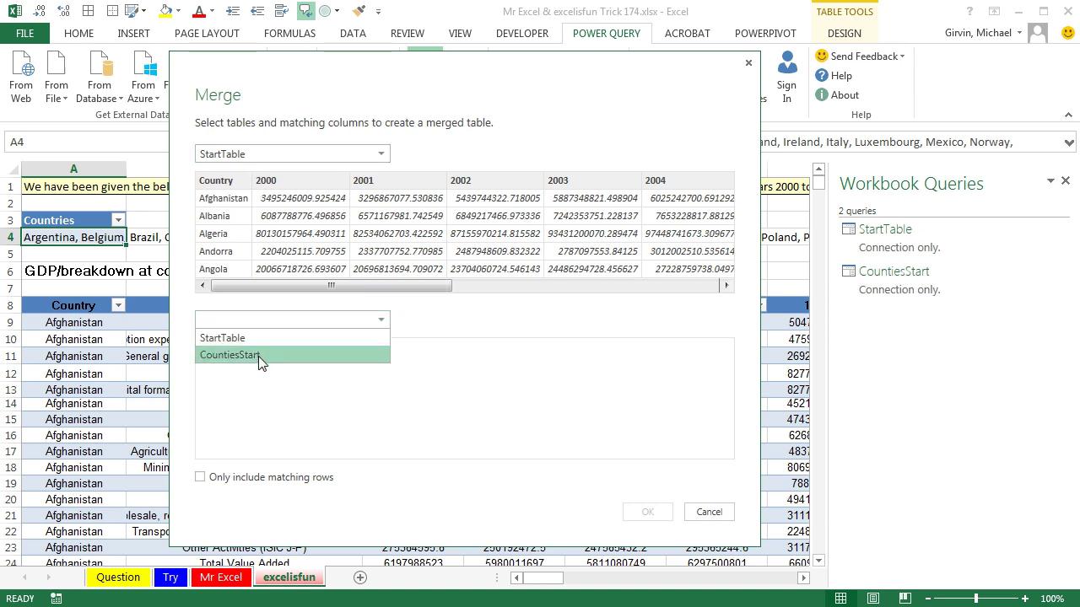
pyautogui.click(259, 356)
pyautogui.click(234, 348)
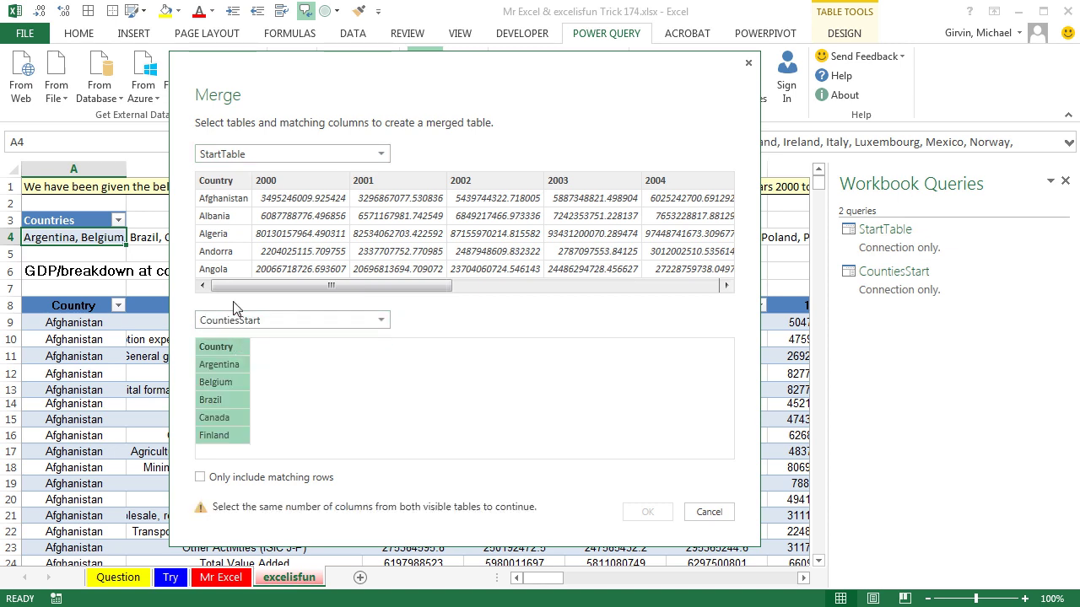
pyautogui.click(221, 181)
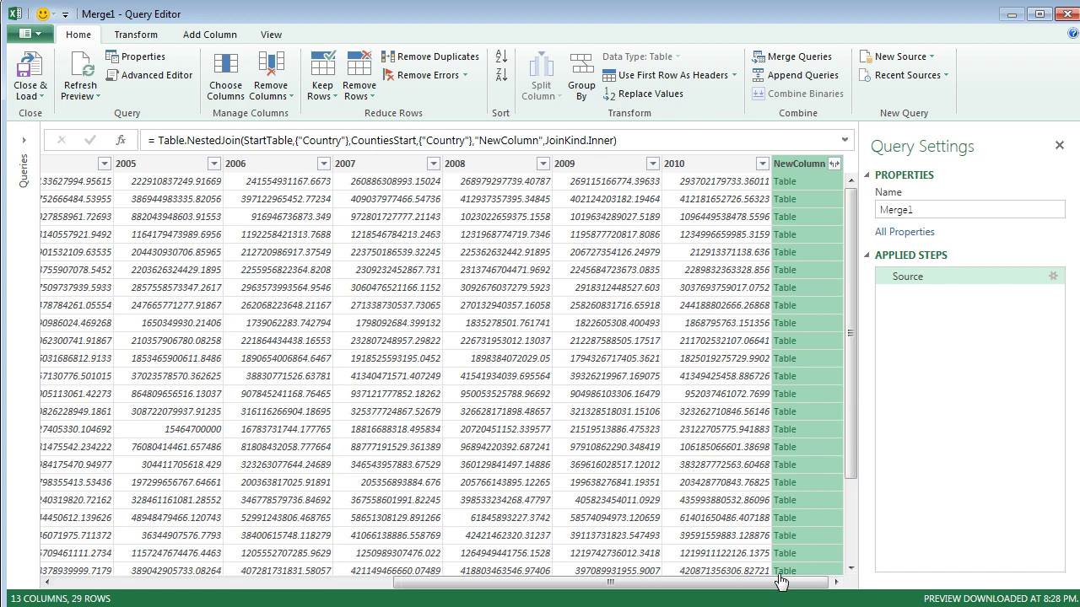
# Remove NewColumn from the merged query
pyautogui.moveTo(780, 582); pyautogui.dragTo(384, 593)
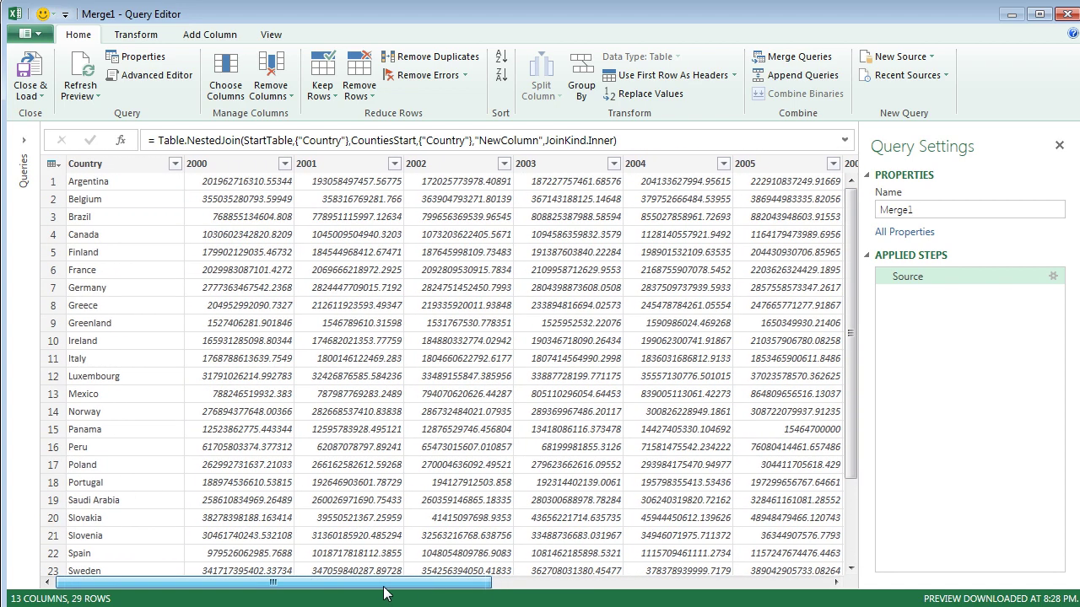
pyautogui.scroll(-2, 179, 398)
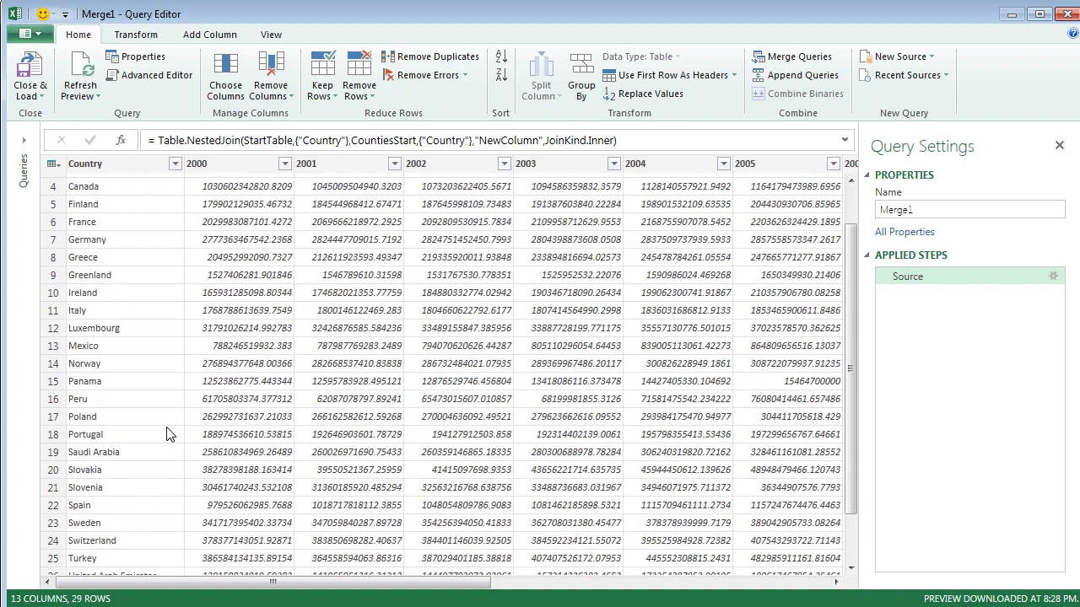
pyautogui.scroll(2, 271, 577)
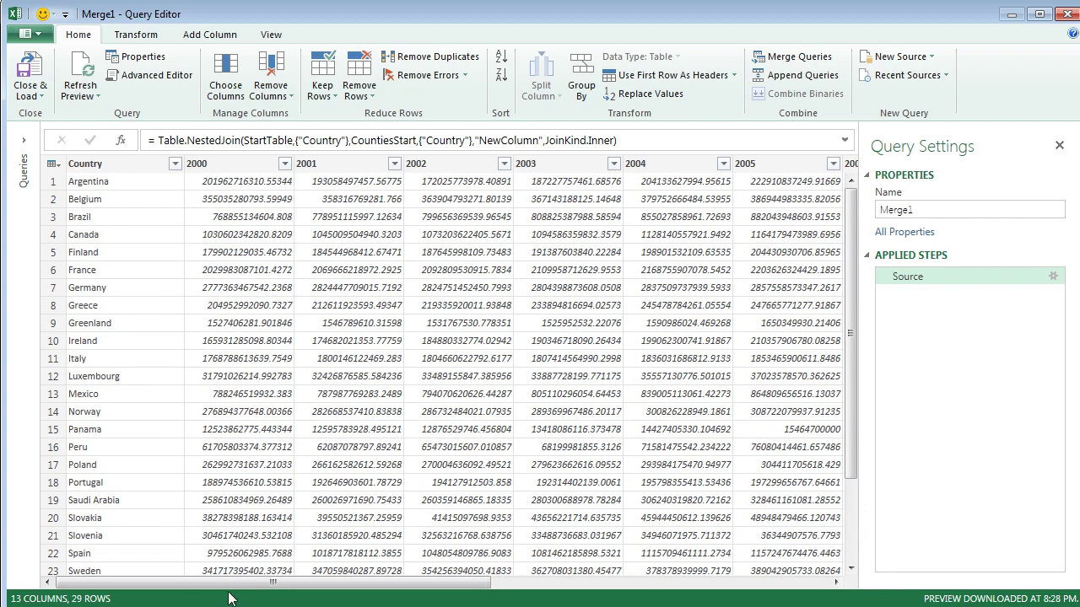
pyautogui.moveTo(221, 581); pyautogui.dragTo(784, 591)
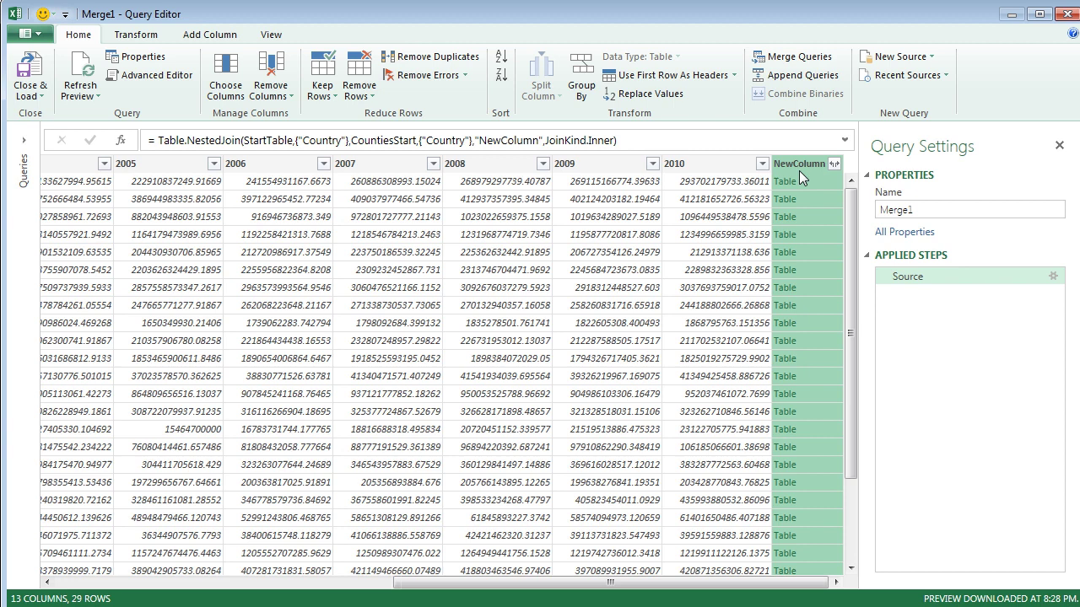
pyautogui.rightClick(799, 171)
pyautogui.click(826, 178)
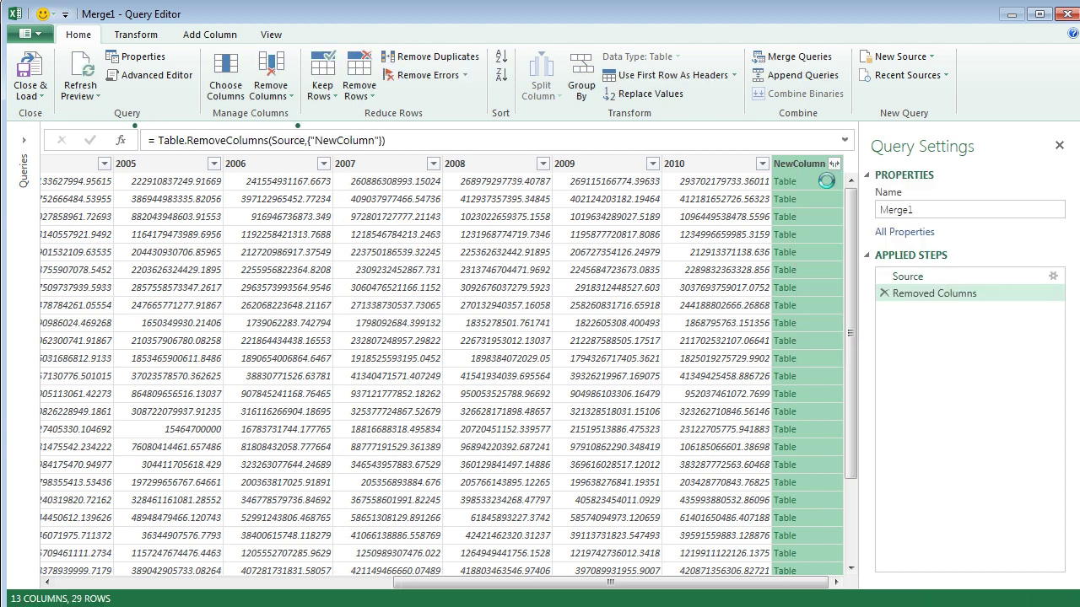
# Rename the query from Merge1 to GDP-Output
pyautogui.click(942, 214)
pyautogui.doubleClick(927, 214)
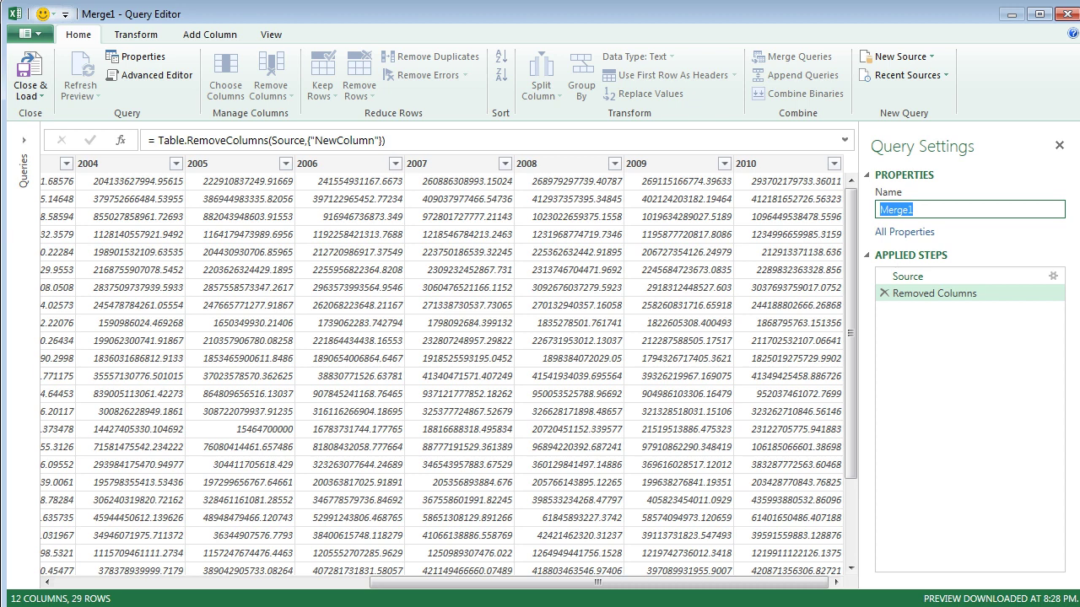
pyautogui.write('GDP-Output')
pyautogui.press('Return')
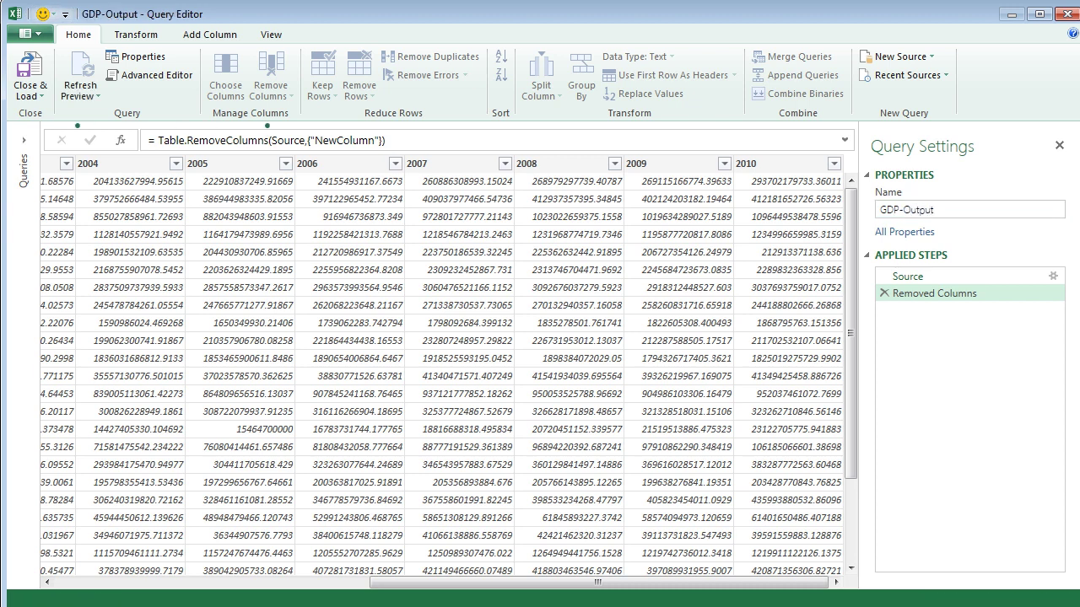
# Close & Load GDP-Output to a new sheet and rename Sheet1 to GDP
pyautogui.click(35, 87)
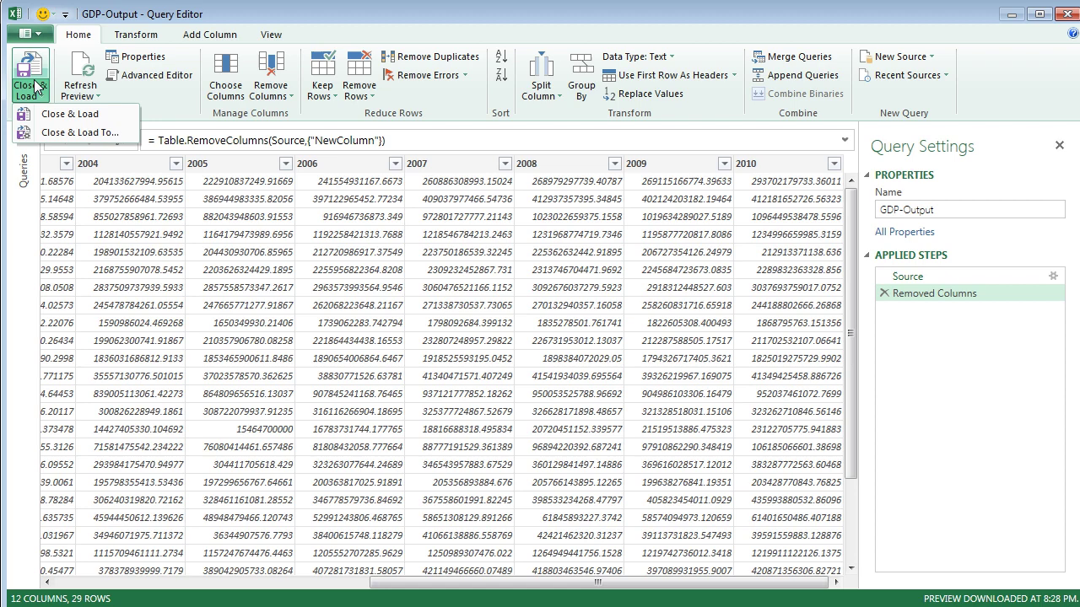
pyautogui.click(68, 114)
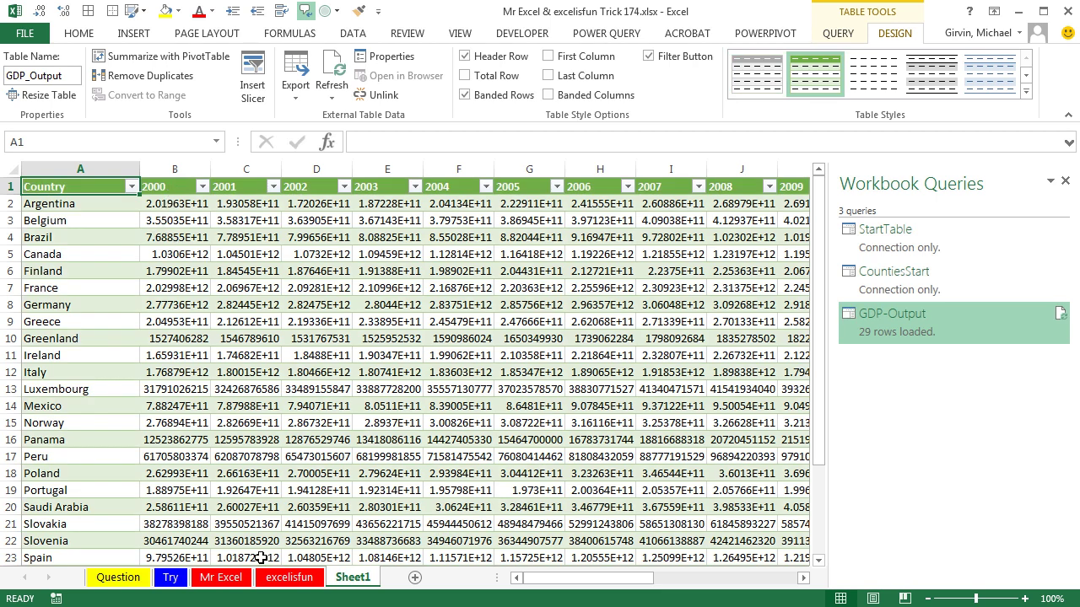
pyautogui.doubleClick(353, 580)
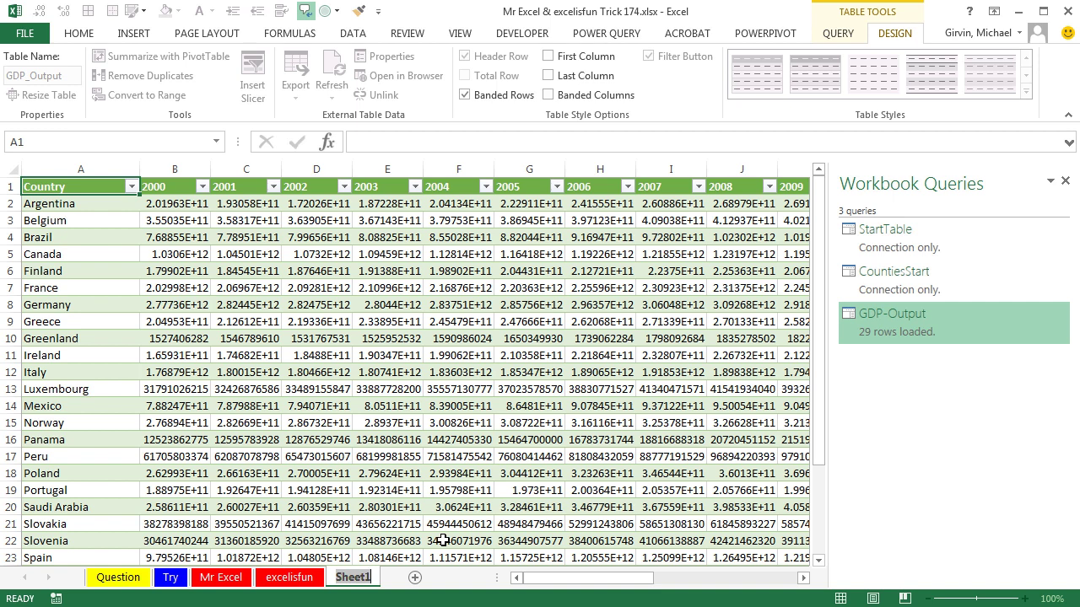
pyautogui.write('G')
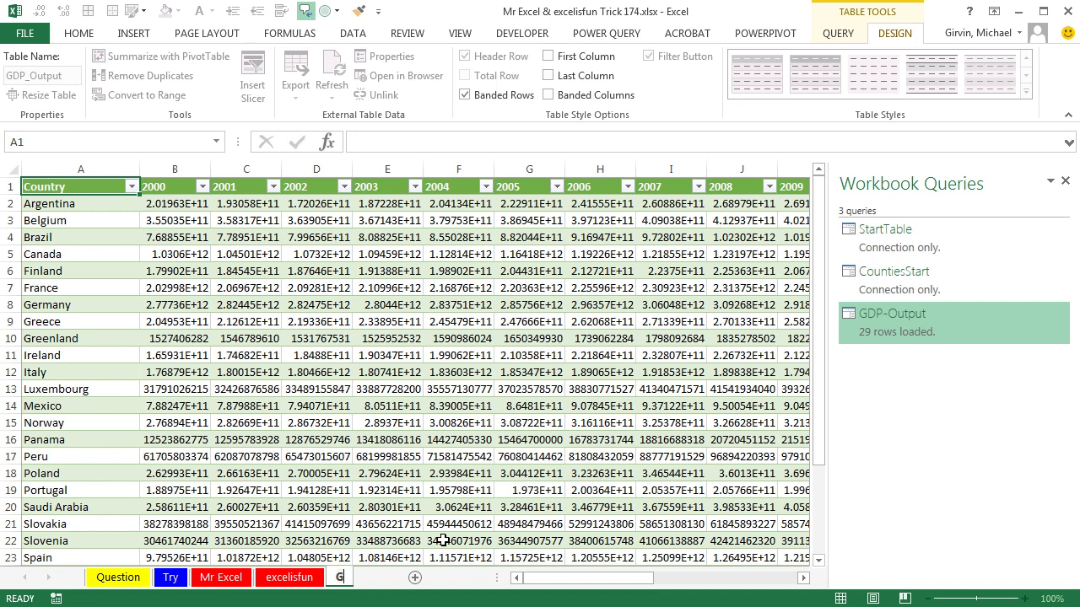
pyautogui.write('DP')
pyautogui.press('Return')
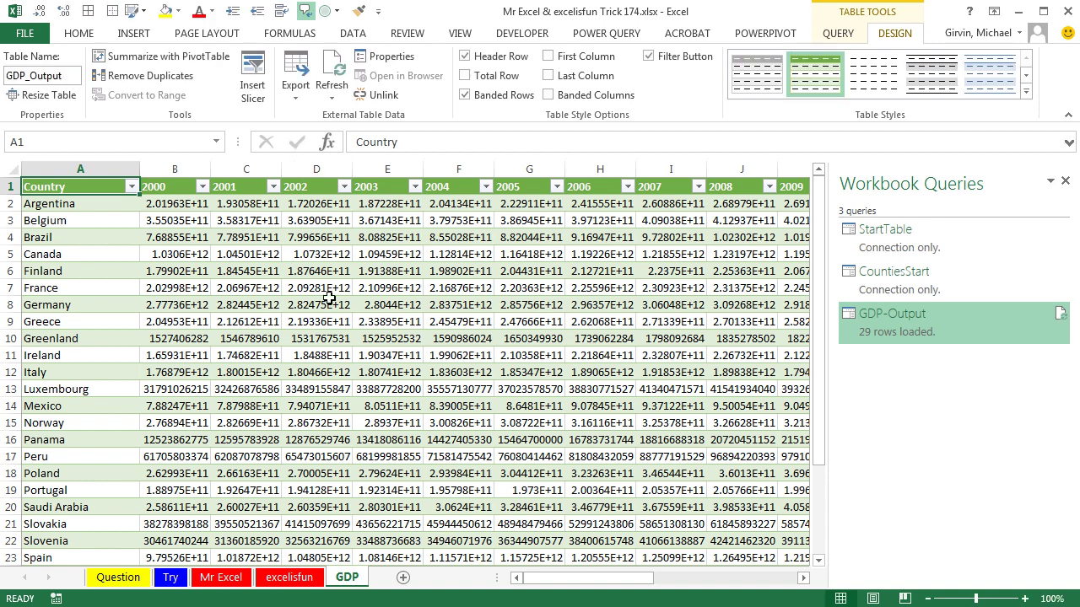
pyautogui.click(168, 206)
pyautogui.moveTo(424, 246); pyautogui.dragTo(702, 529)
pyautogui.moveTo(621, 580); pyautogui.dragTo(586, 580)
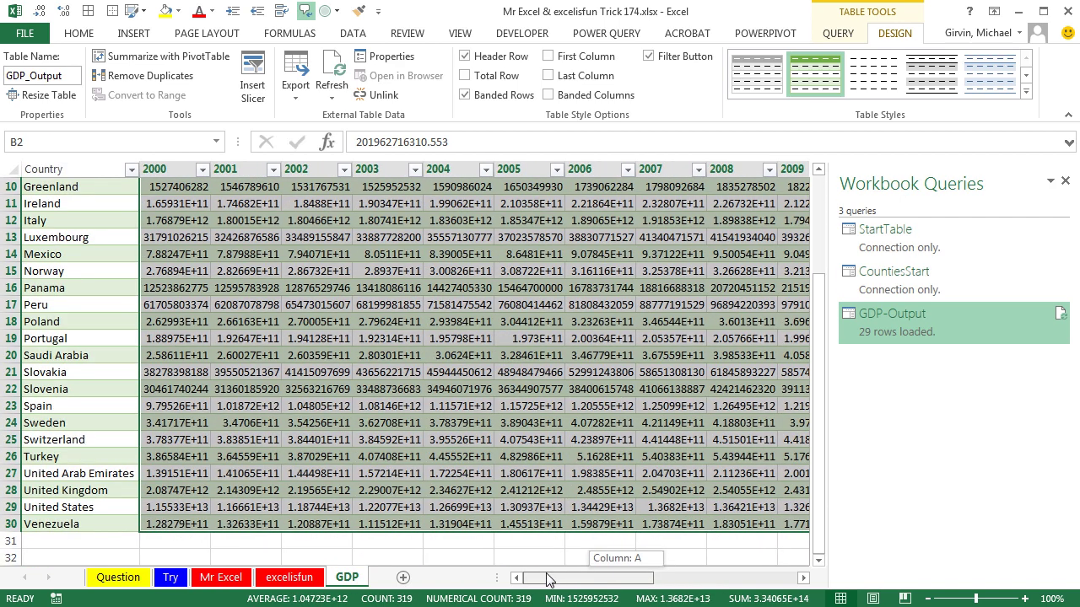
pyautogui.scroll(3, 465, 480)
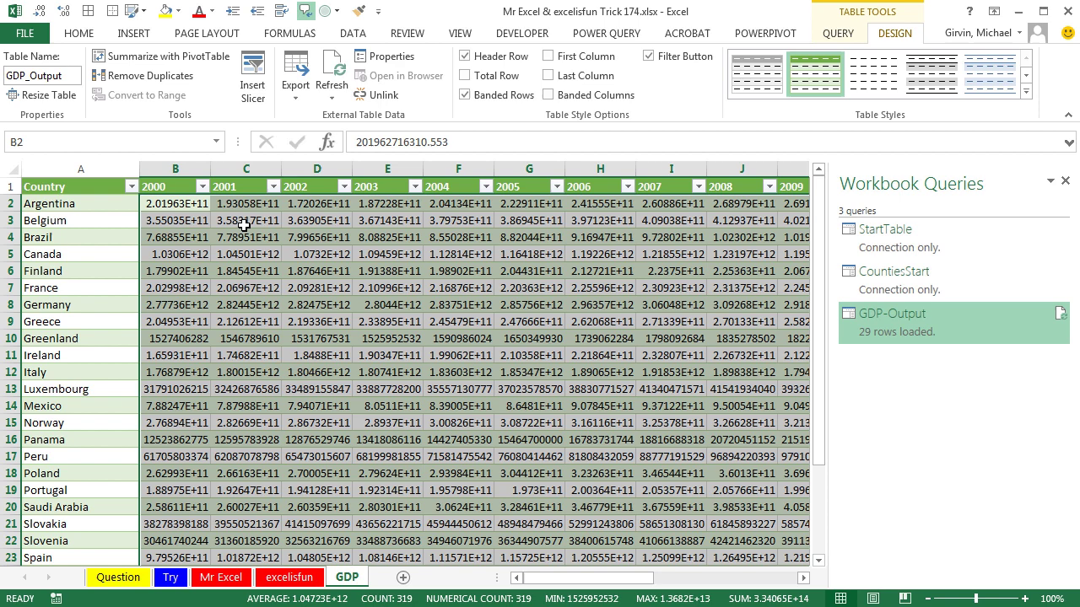
pyautogui.hotkey('ctrl', '1')
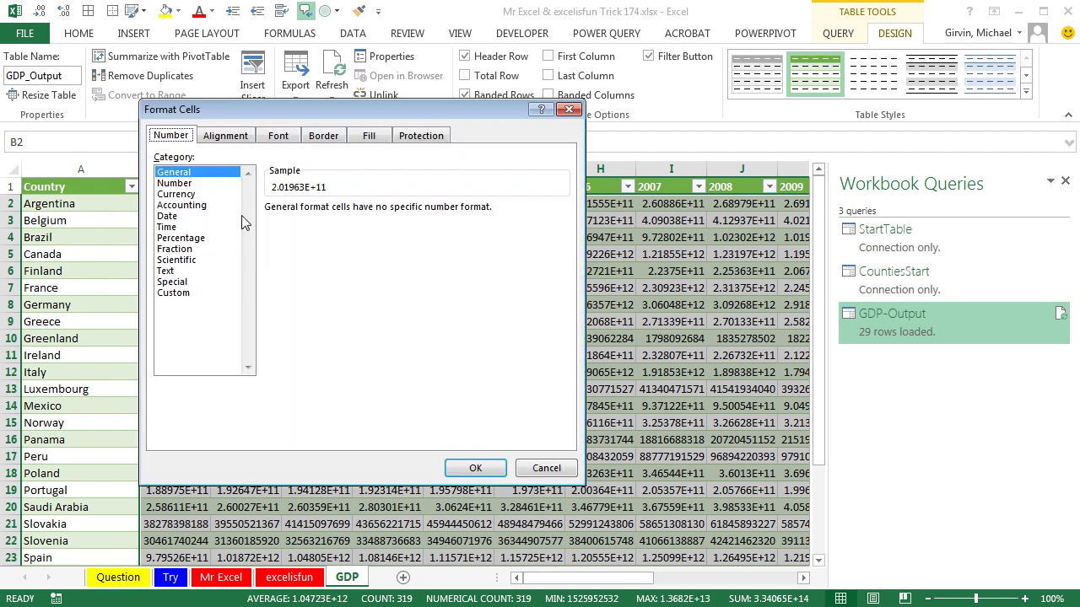
pyautogui.press('Escape')
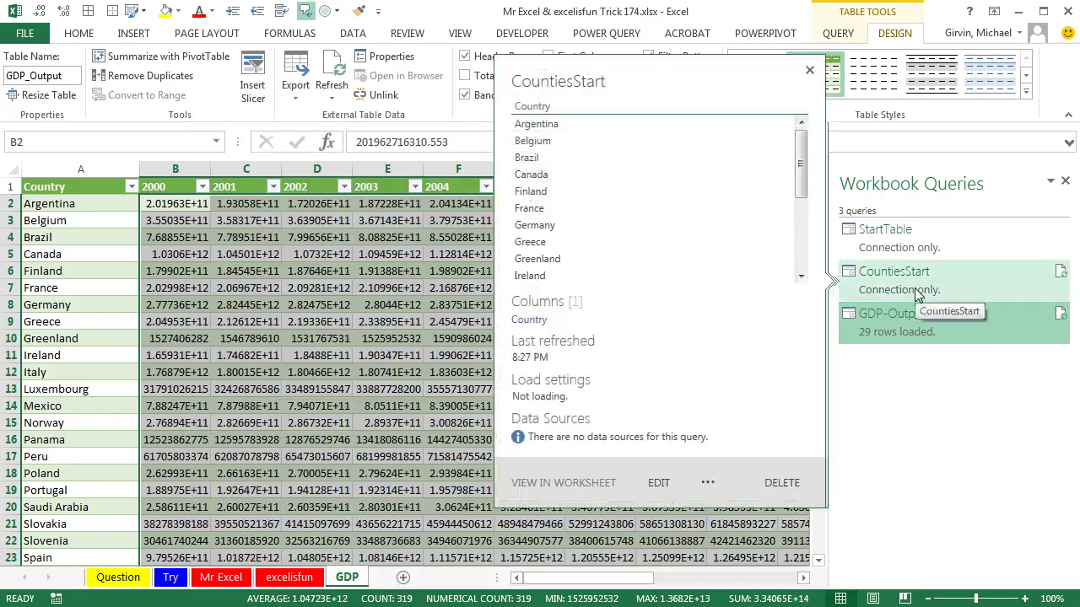
pyautogui.rightClick(908, 322)
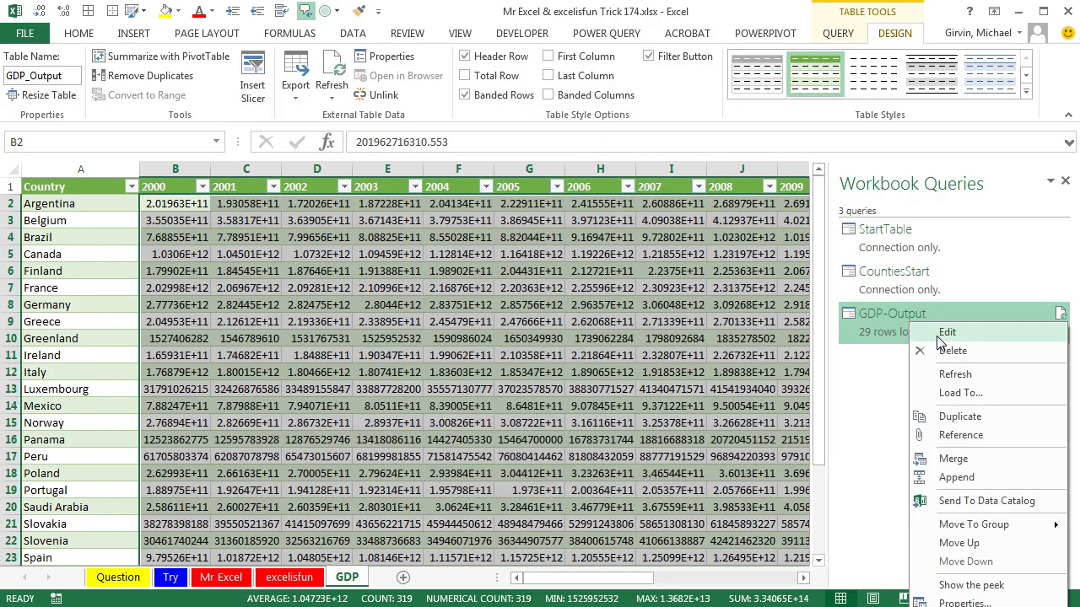
pyautogui.click(939, 336)
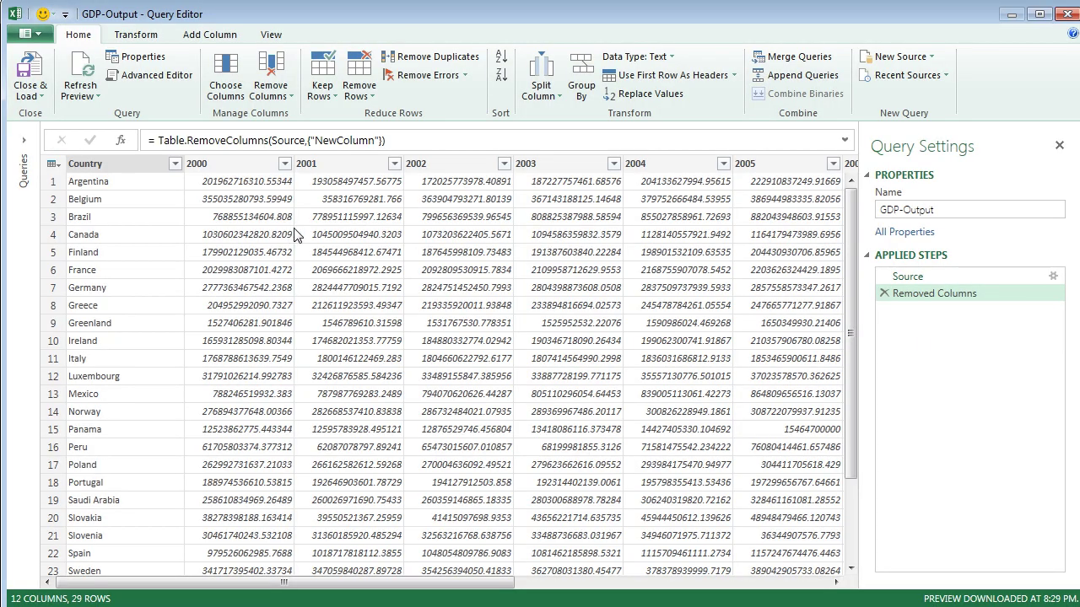
pyautogui.click(237, 168)
pyautogui.moveTo(337, 584); pyautogui.dragTo(652, 583)
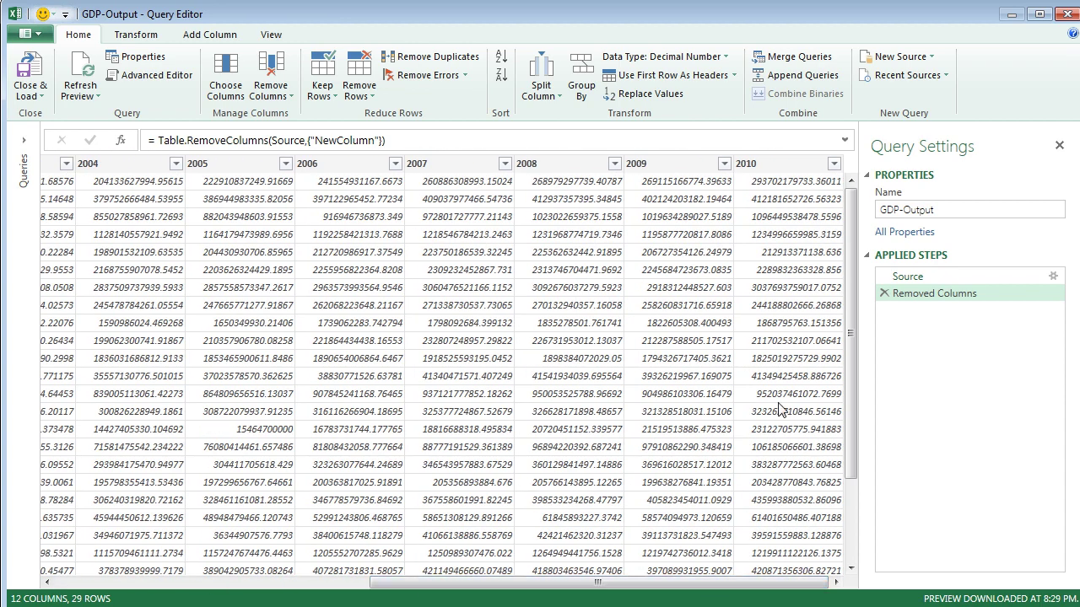
pyautogui.keyDown('shift'); pyautogui.click(787, 168); pyautogui.keyUp('shift')
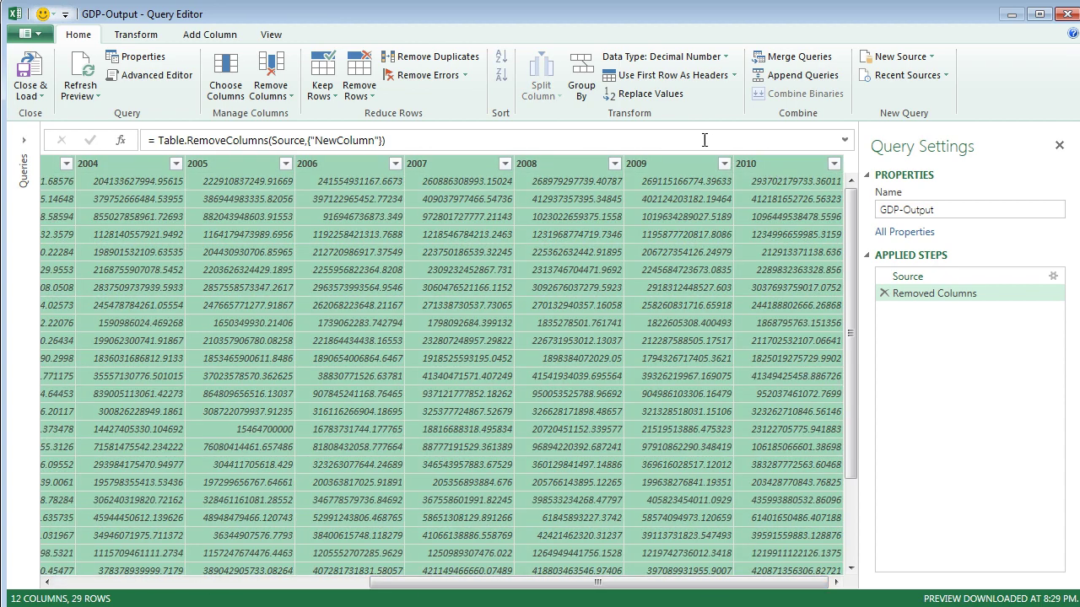
pyautogui.click(136, 35)
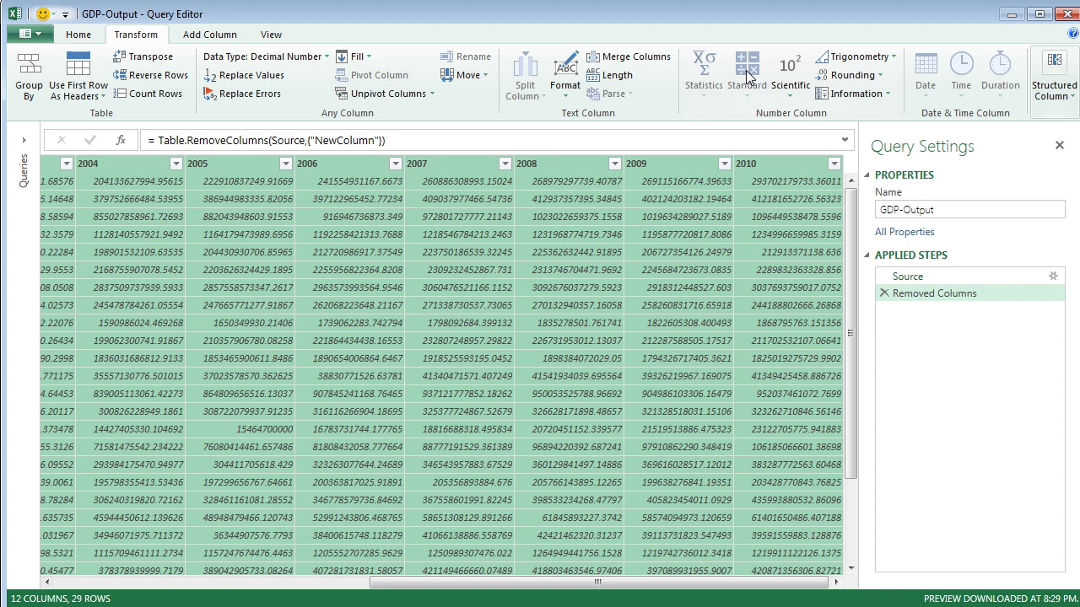
pyautogui.click(297, 59)
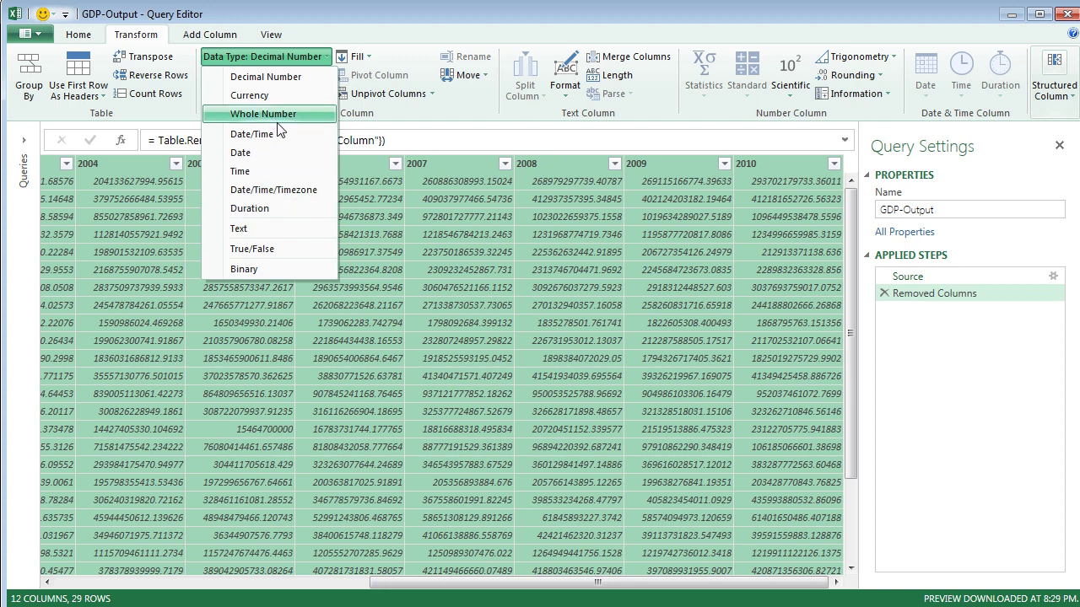
pyautogui.press('Escape')
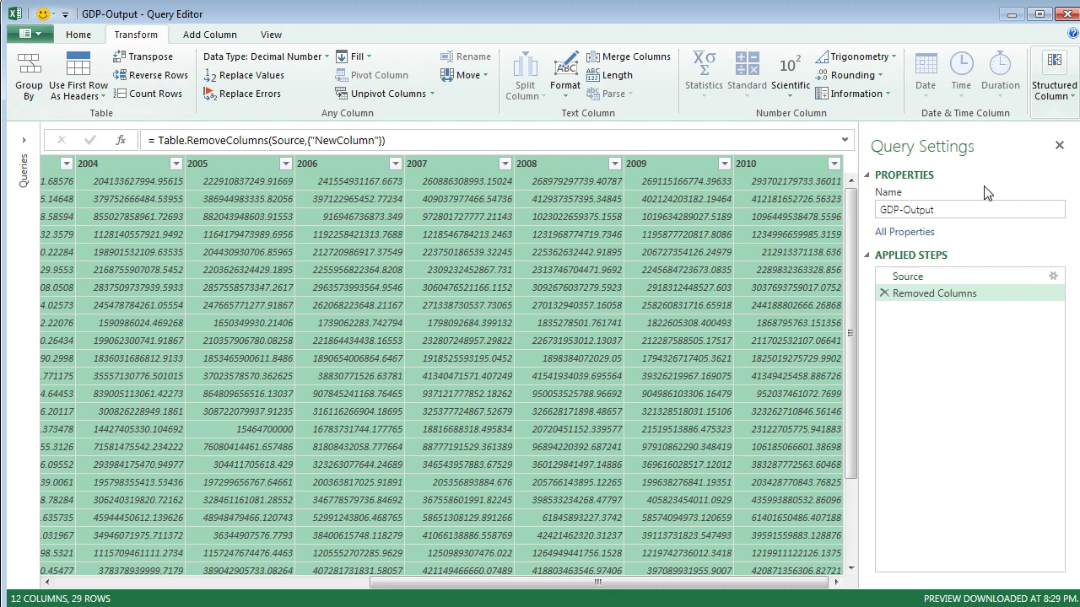
pyautogui.click(1060, 145)
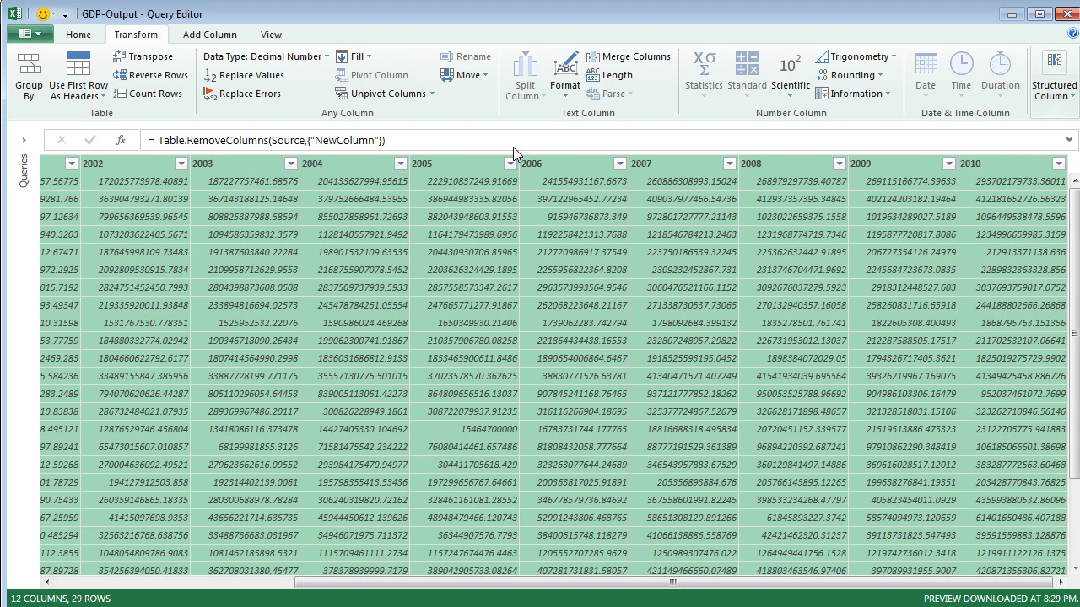
pyautogui.click(78, 34)
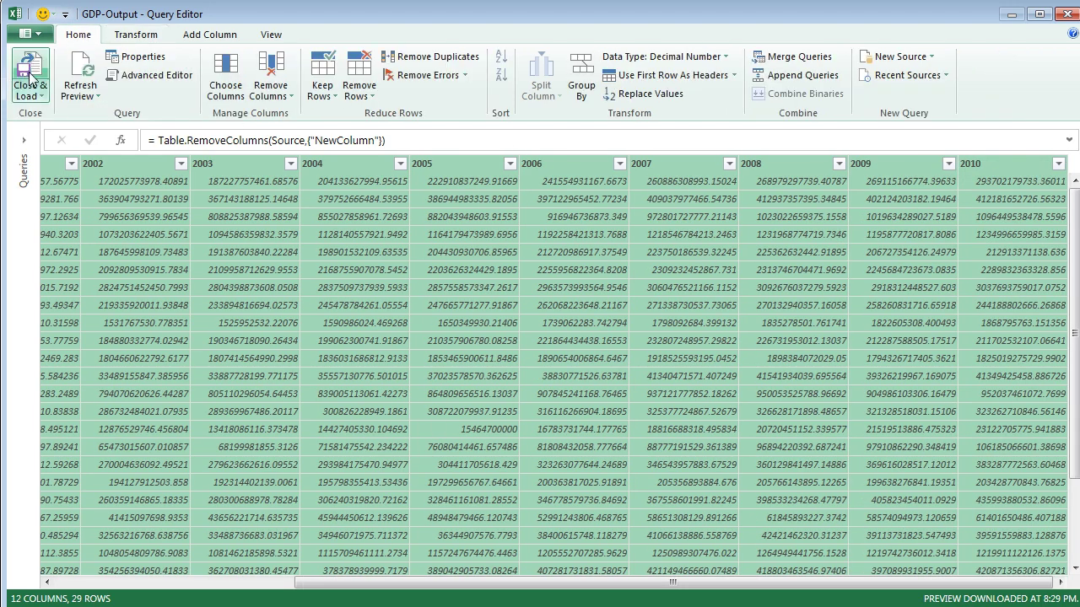
# Apply the custom number format #,###,, to the GDP values
pyautogui.click(1066, 14)
pyautogui.hotkey('ctrl', '1')
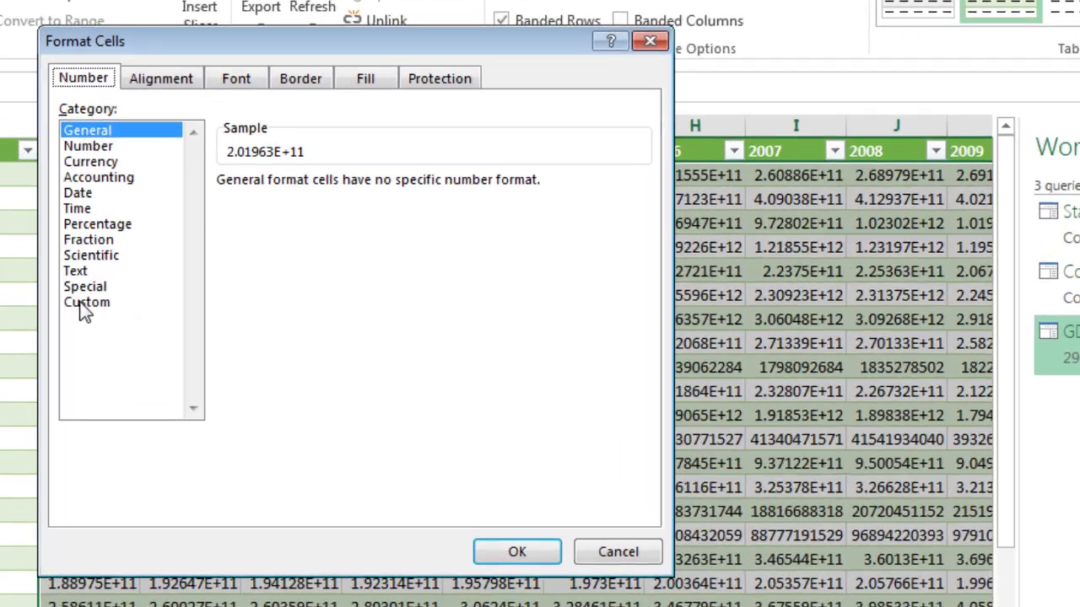
pyautogui.click(175, 293)
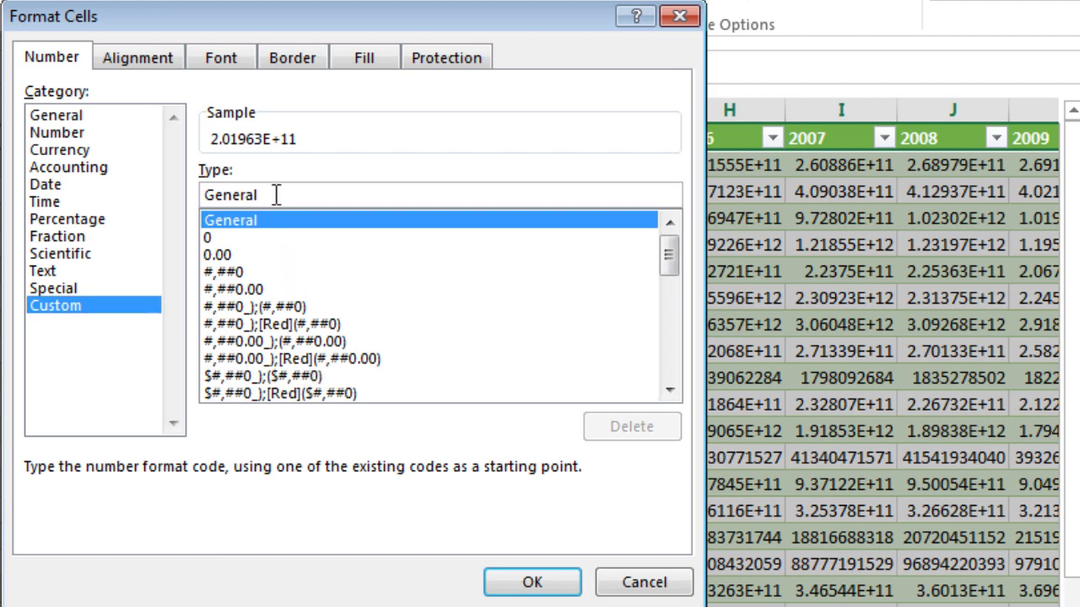
pyautogui.moveTo(277, 193); pyautogui.dragTo(120, 205)
pyautogui.write('#,###')
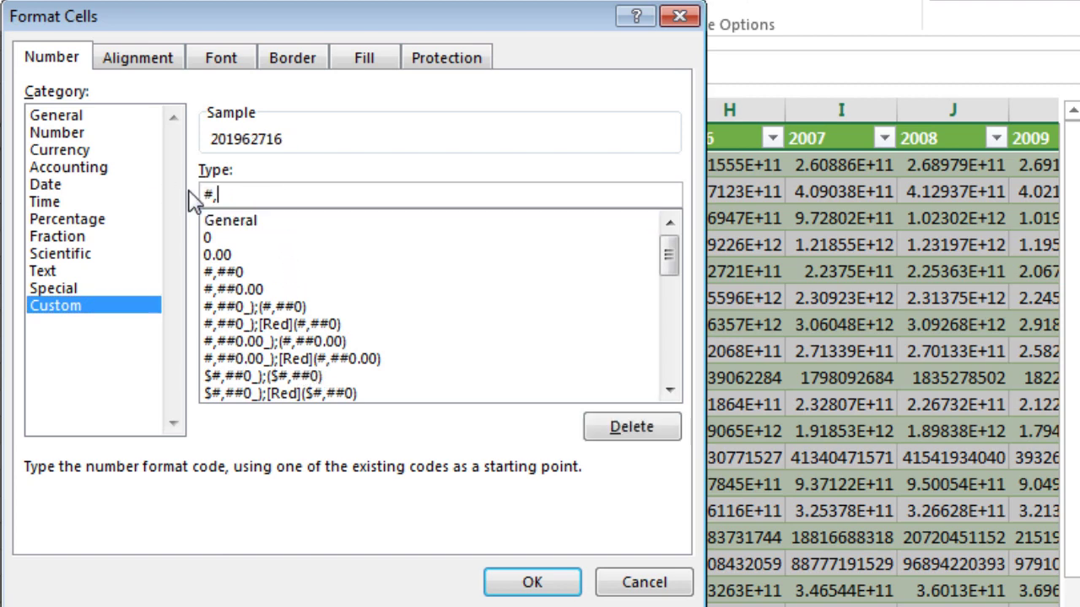
pyautogui.write(',,')
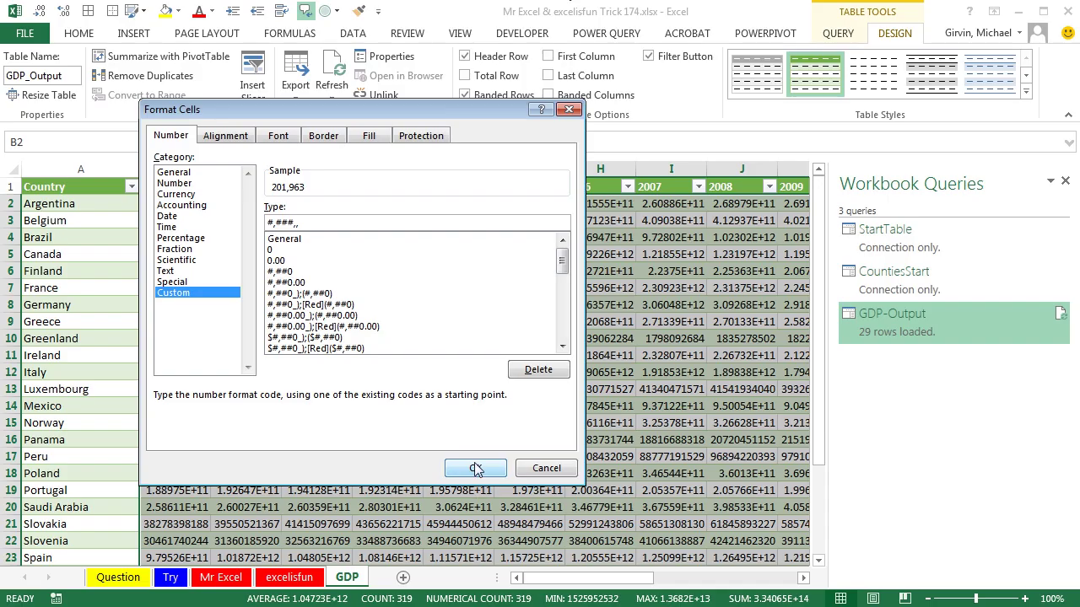
pyautogui.click(532, 582)
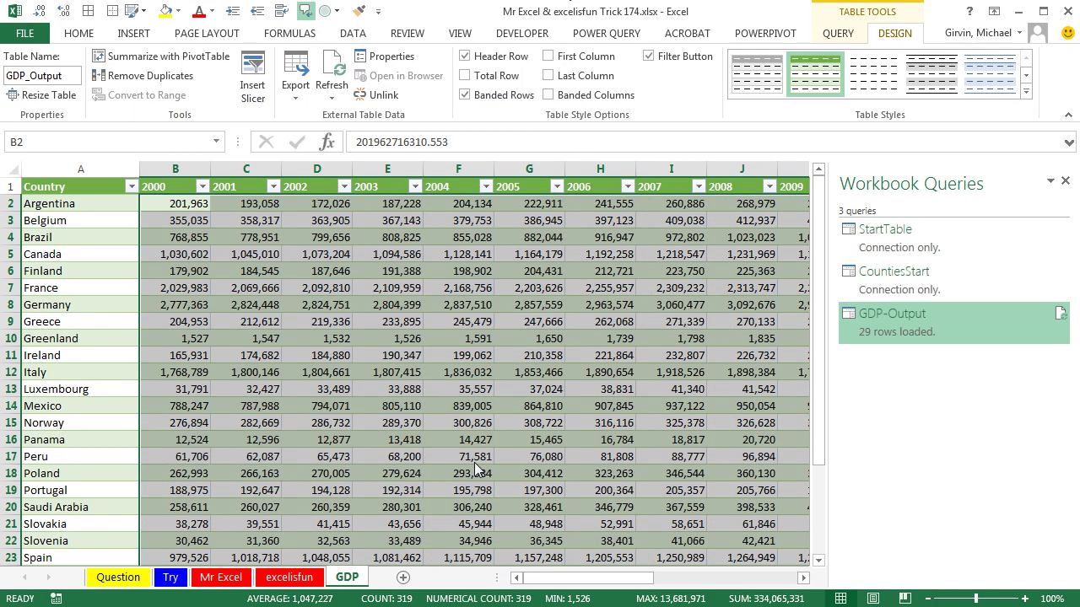
# Insert two blank rows above the GDP table
pyautogui.moveTo(18, 186); pyautogui.dragTo(18, 204)
pyautogui.rightClick(18, 203)
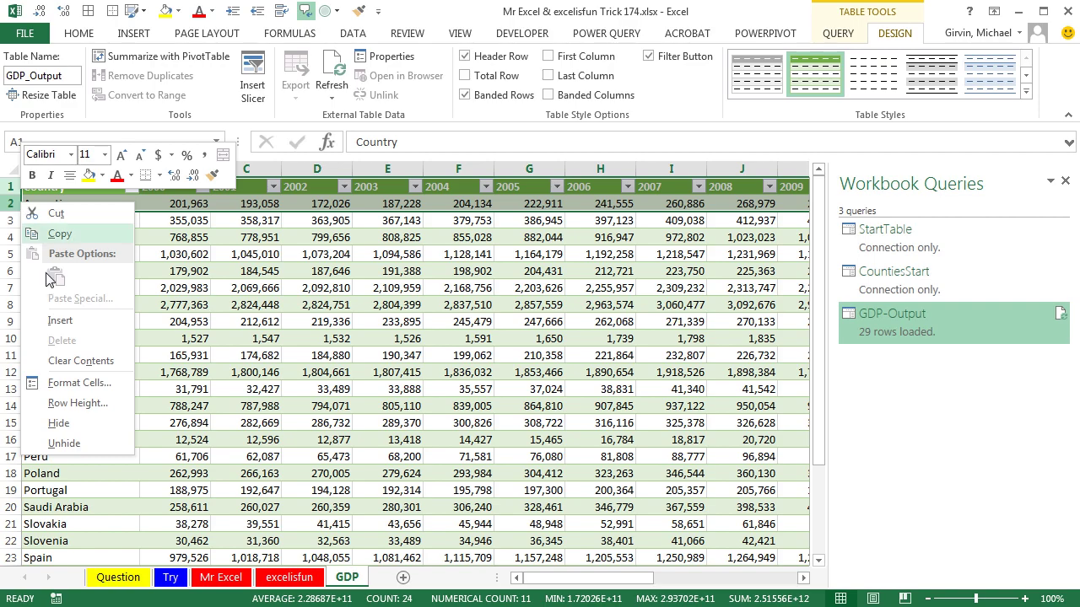
pyautogui.click(65, 321)
# Fill B1:L1 with =B3&" ($M)" and paste the labels as values over the year headers
pyautogui.moveTo(190, 185); pyautogui.dragTo(647, 187)
pyautogui.write('=')
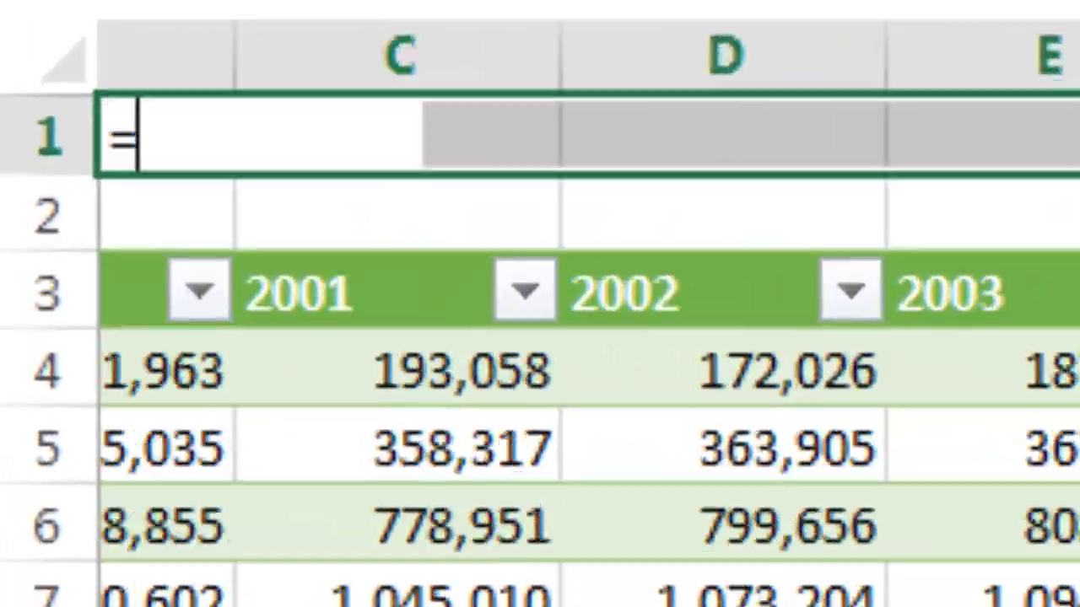
pyautogui.click(57, 203)
pyautogui.click(253, 291)
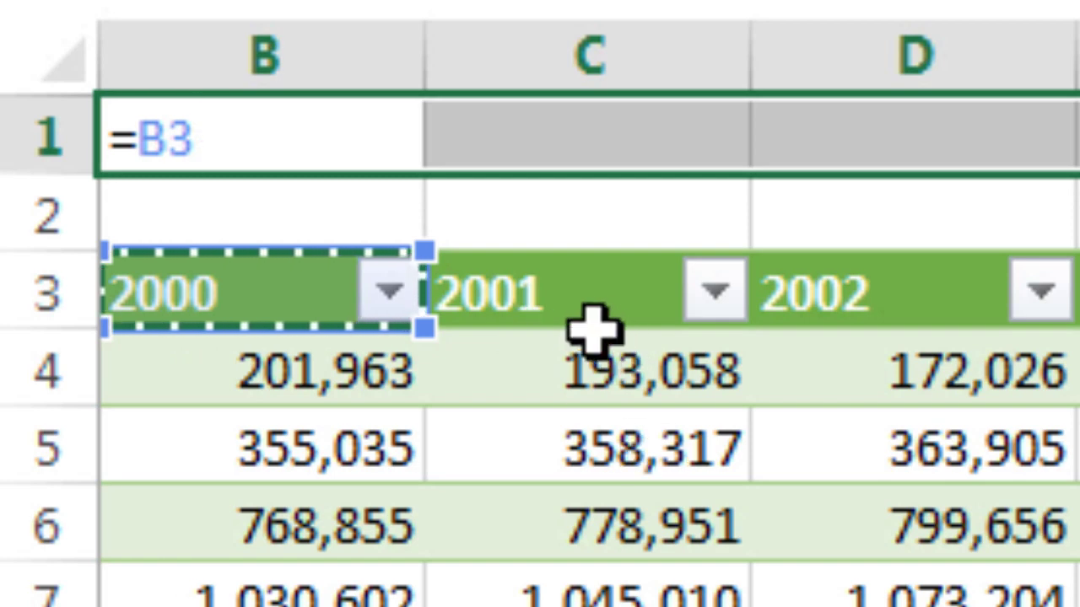
pyautogui.write('&" (')
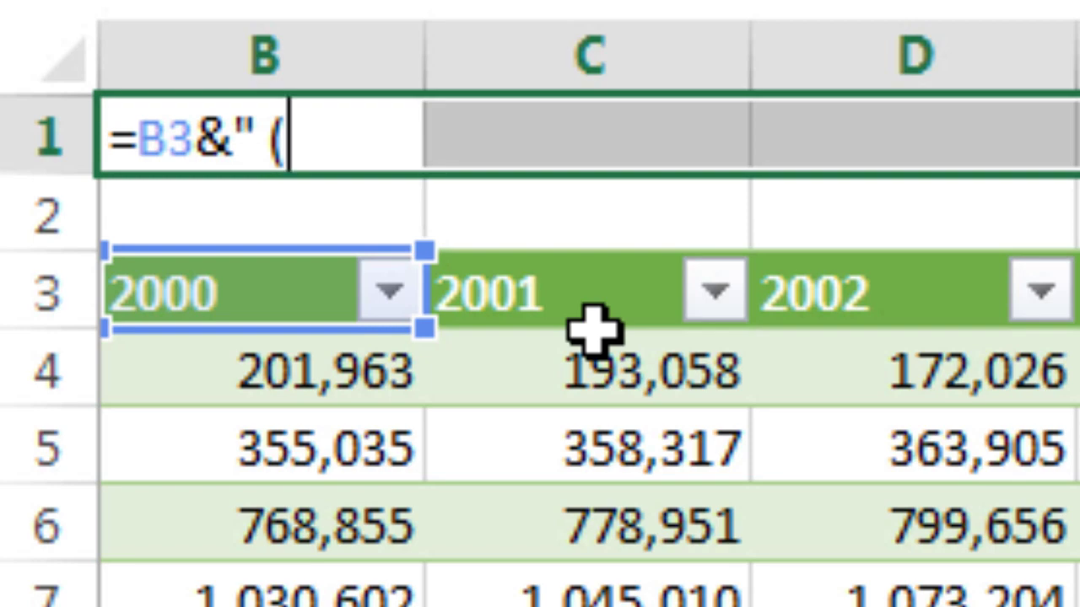
pyautogui.write('$M)"')
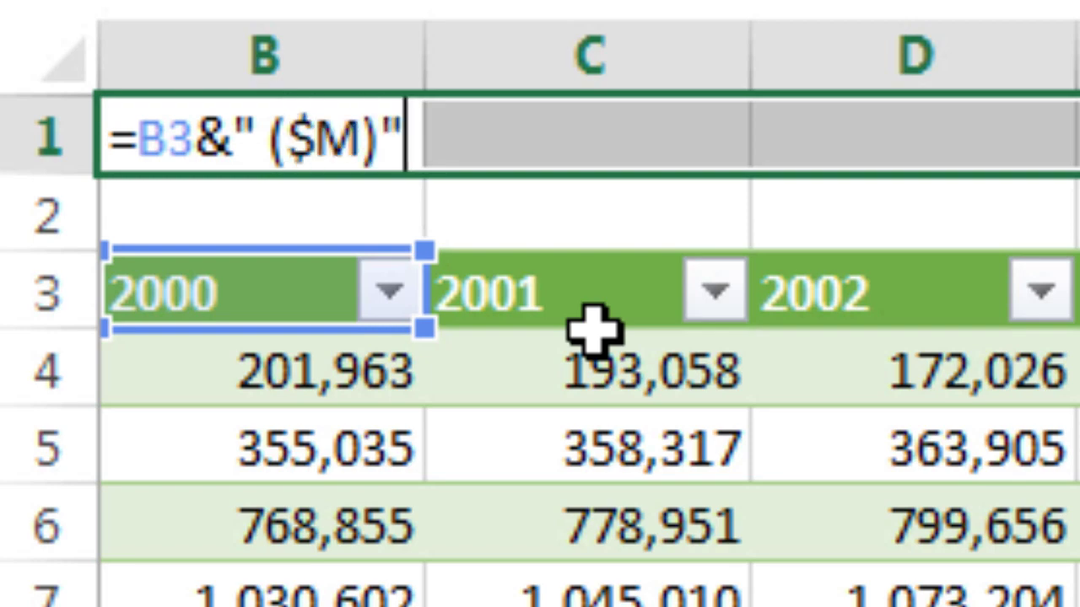
pyautogui.hotkey('ctrl', 'Return')
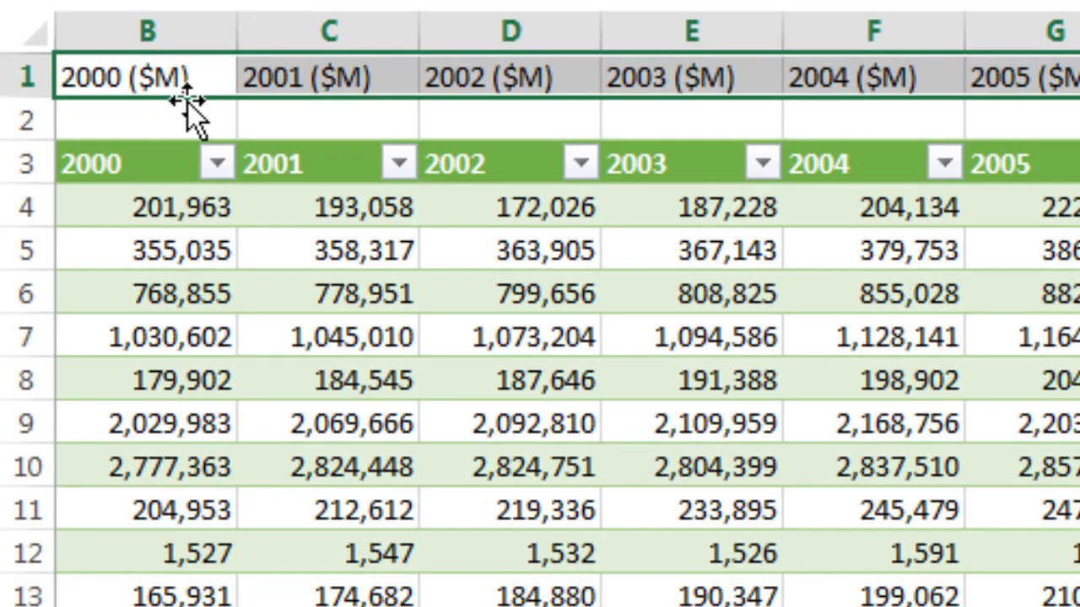
pyautogui.moveTo(196, 106); pyautogui.dragTo(205, 164)
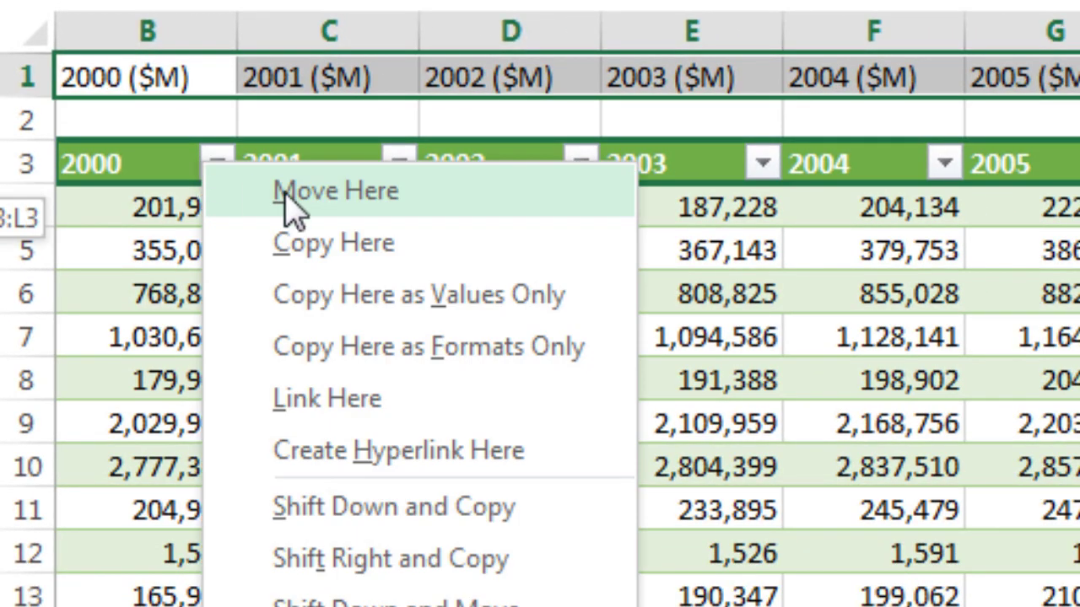
pyautogui.click(359, 302)
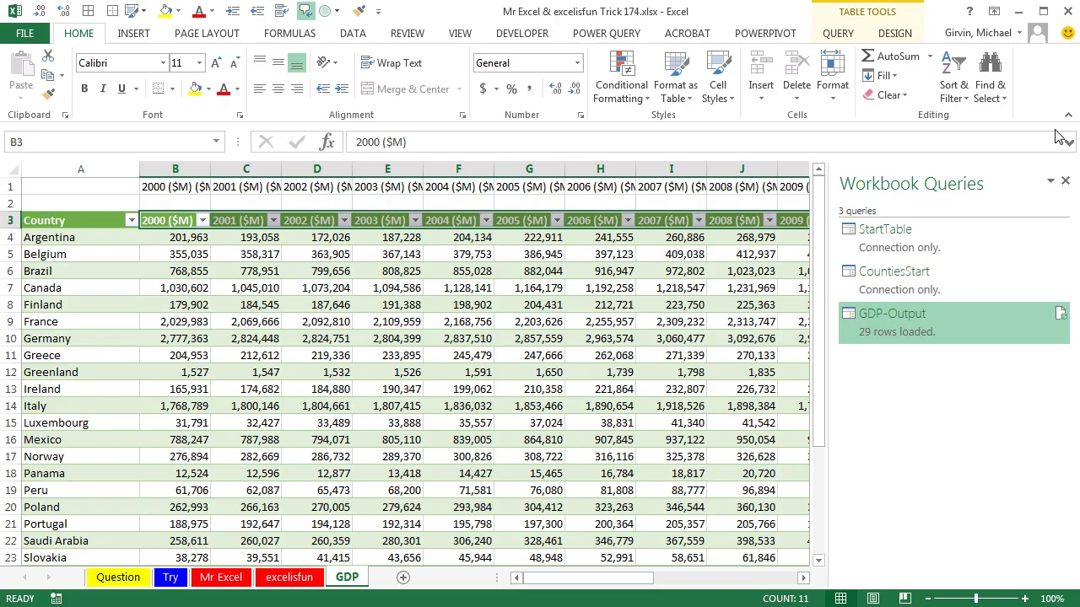
# Close the Workbook Queries pane and zoom out to show all columns
pyautogui.click(1066, 182)
pyautogui.keyDown('ctrl'); pyautogui.scroll(-1, 944, 225); pyautogui.keyUp('ctrl')
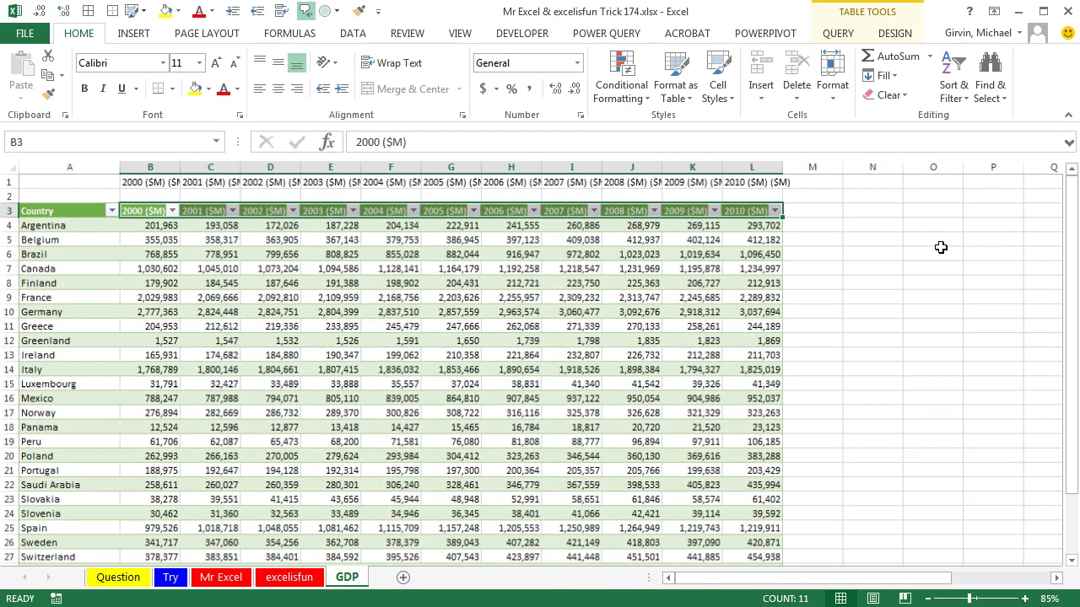
pyautogui.hotkey('ctrl', 'q')
pyautogui.click(864, 216)
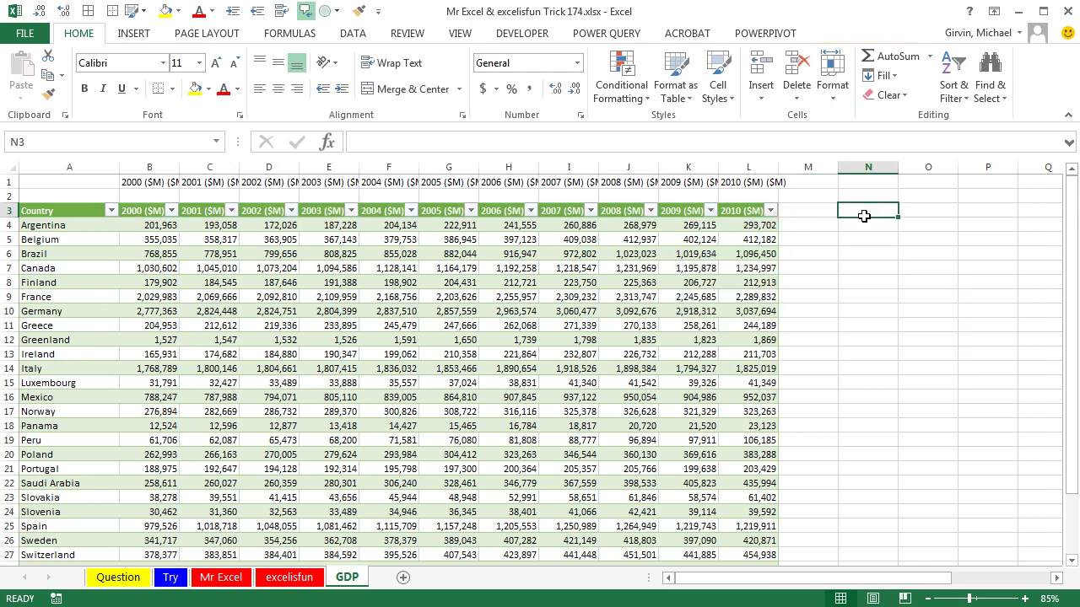